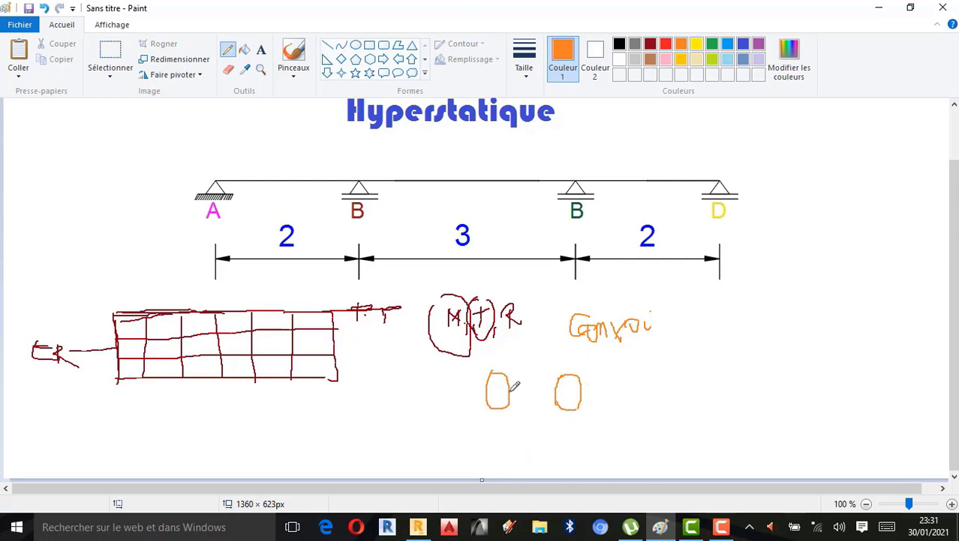
# Step: Join the two orange wheels under the word Convoi with a double axle line and draw an orange loop around them
pyautogui.moveTo(526, 390); pyautogui.dragTo(555, 389)
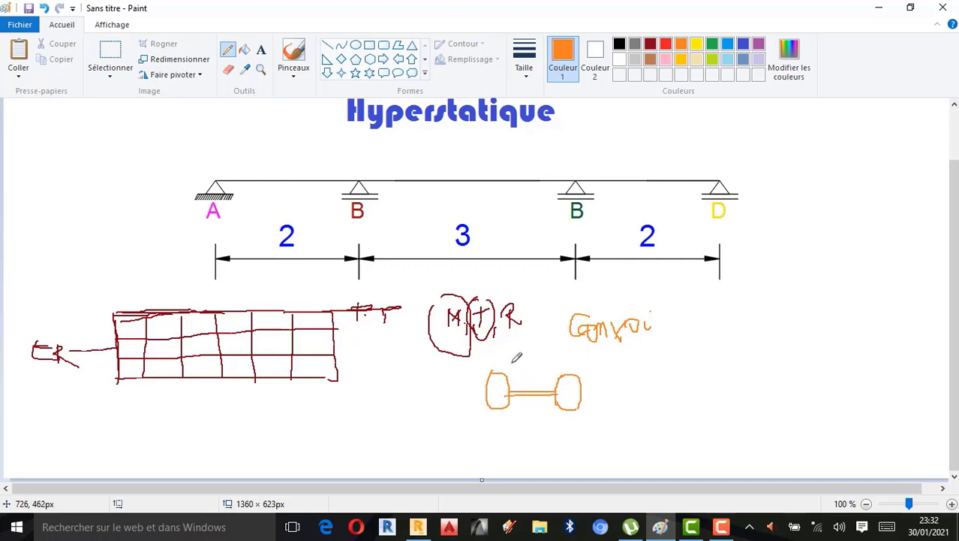
pyautogui.moveTo(504, 362)
pyautogui.mouseDown()
pyautogui.moveTo(479, 397)
pyautogui.moveTo(544, 431)
pyautogui.mouseUp()
pyautogui.moveTo(507, 364)
pyautogui.mouseDown()
pyautogui.moveTo(551, 349)
pyautogui.moveTo(594, 372)
pyautogui.moveTo(574, 417)
pyautogui.moveTo(550, 428)
pyautogui.mouseUp()
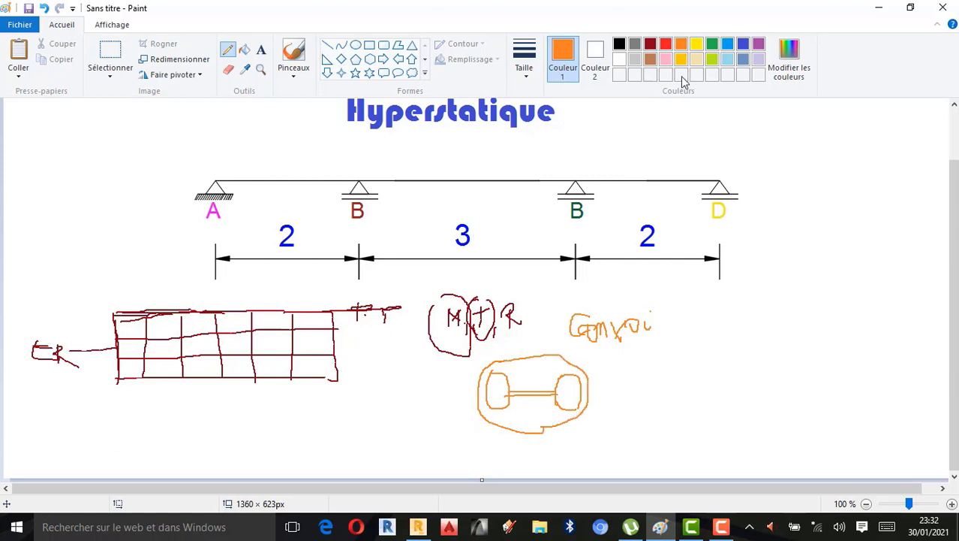
# Step: Sketch a second axle in green with two vertical wheels and a connecting bar, circle it, and label the wheels R1 and R2
pyautogui.click(650, 45)
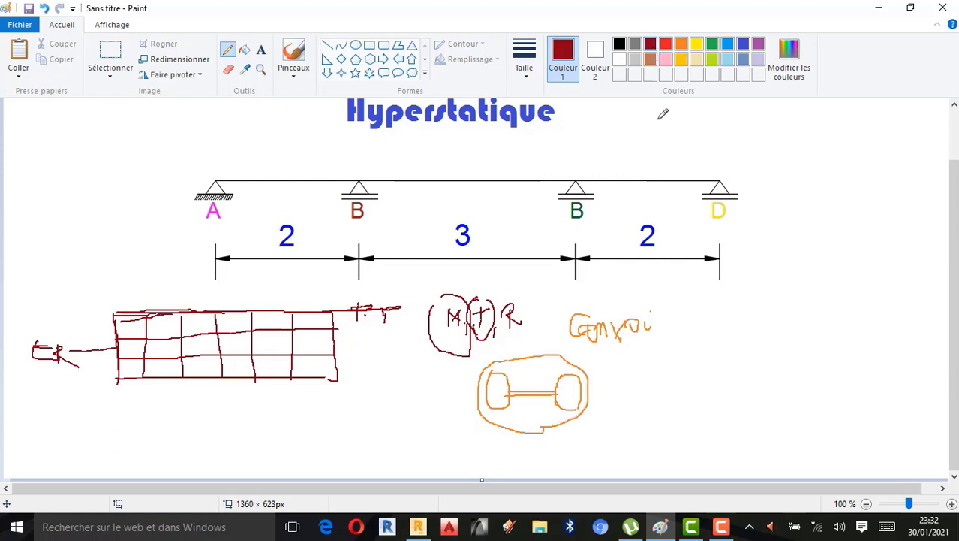
pyautogui.click(712, 45)
pyautogui.moveTo(707, 340); pyautogui.dragTo(707, 398)
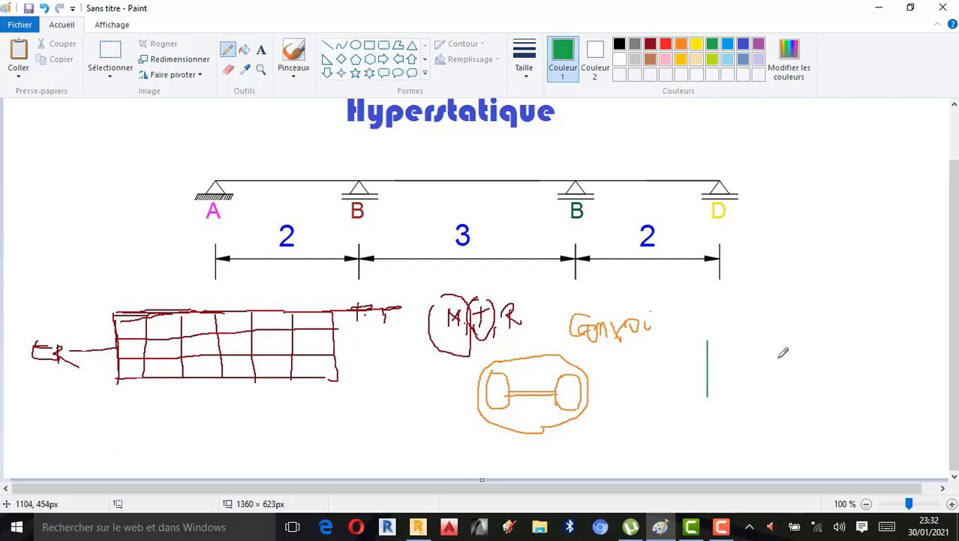
pyautogui.moveTo(765, 344); pyautogui.dragTo(767, 395)
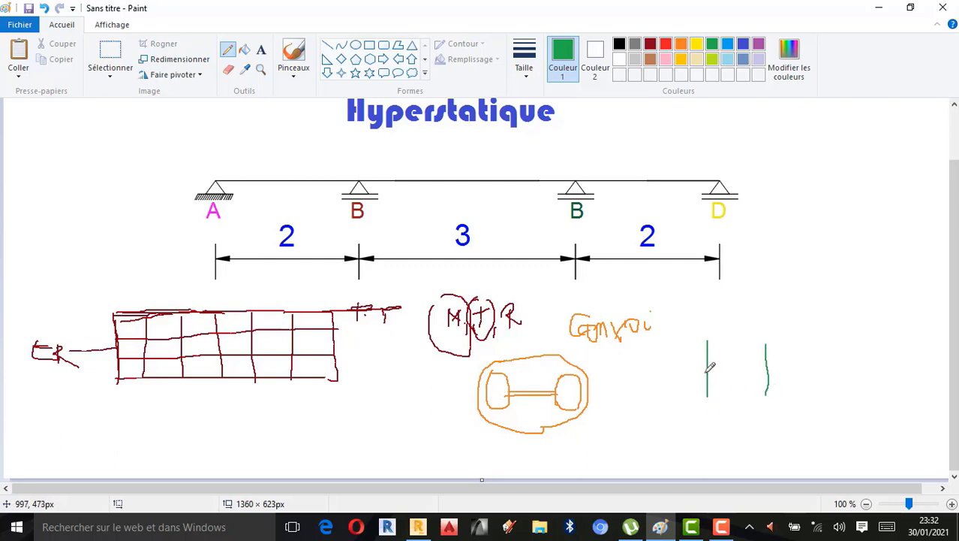
pyautogui.moveTo(705, 370); pyautogui.dragTo(766, 365)
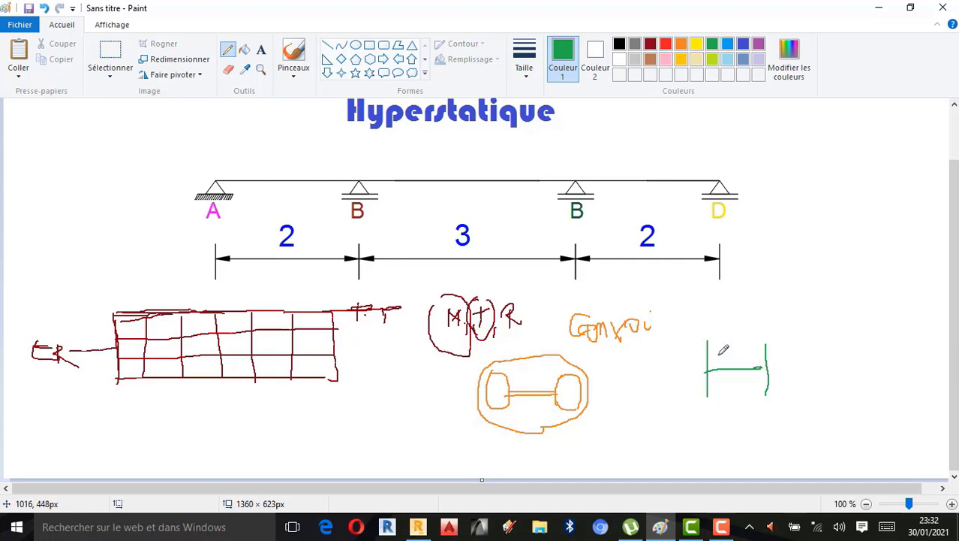
pyautogui.moveTo(707, 369); pyautogui.dragTo(766, 366)
pyautogui.moveTo(740, 319)
pyautogui.mouseDown()
pyautogui.moveTo(713, 318)
pyautogui.moveTo(698, 421)
pyautogui.moveTo(790, 379)
pyautogui.moveTo(751, 314)
pyautogui.mouseUp()
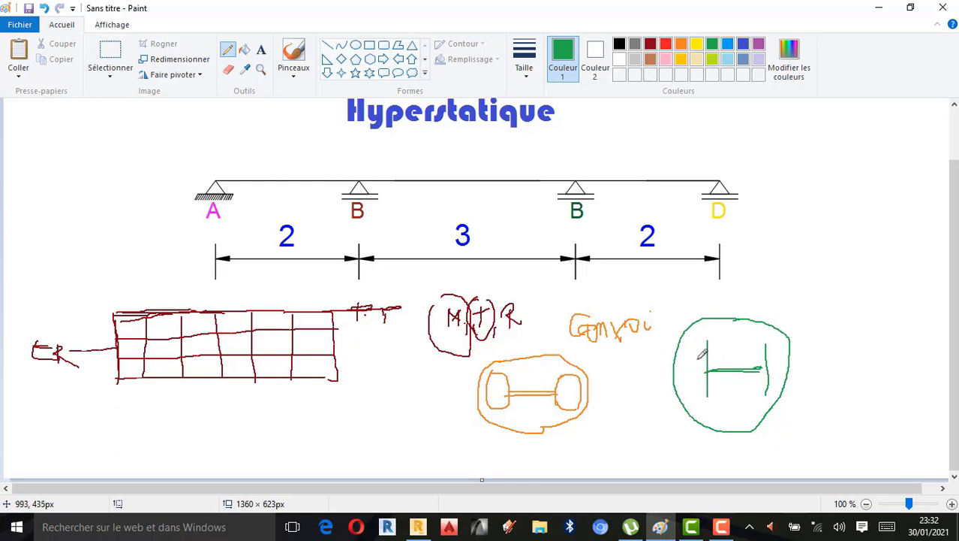
pyautogui.moveTo(708, 398)
pyautogui.mouseDown()
pyautogui.moveTo(708, 414)
pyautogui.moveTo(771, 415)
pyautogui.mouseUp()
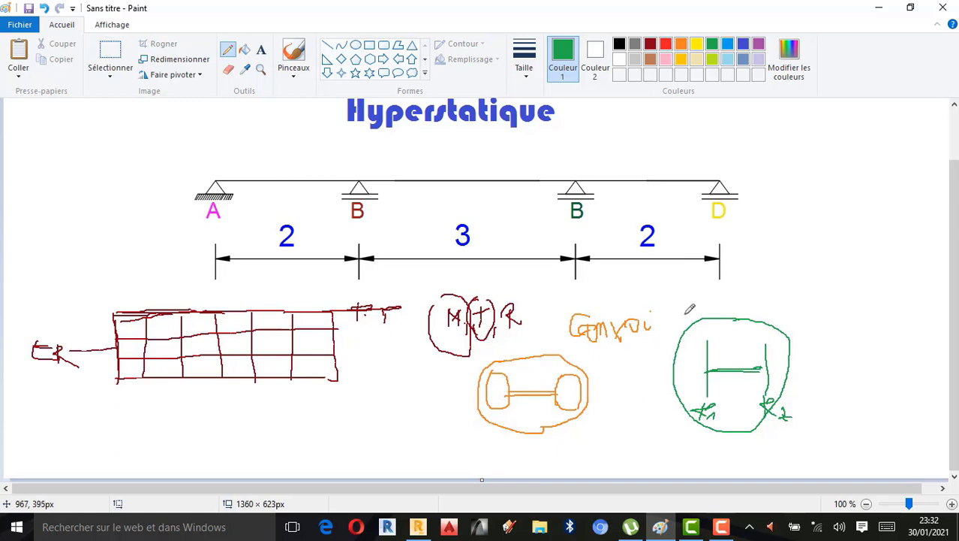
# Step: Write "= F = 5T" in green beside the word Convoi and draw a loop around the load value
pyautogui.moveTo(661, 321)
pyautogui.mouseDown()
pyautogui.moveTo(693, 306)
pyautogui.moveTo(708, 273)
pyautogui.moveTo(705, 285)
pyautogui.mouseUp()
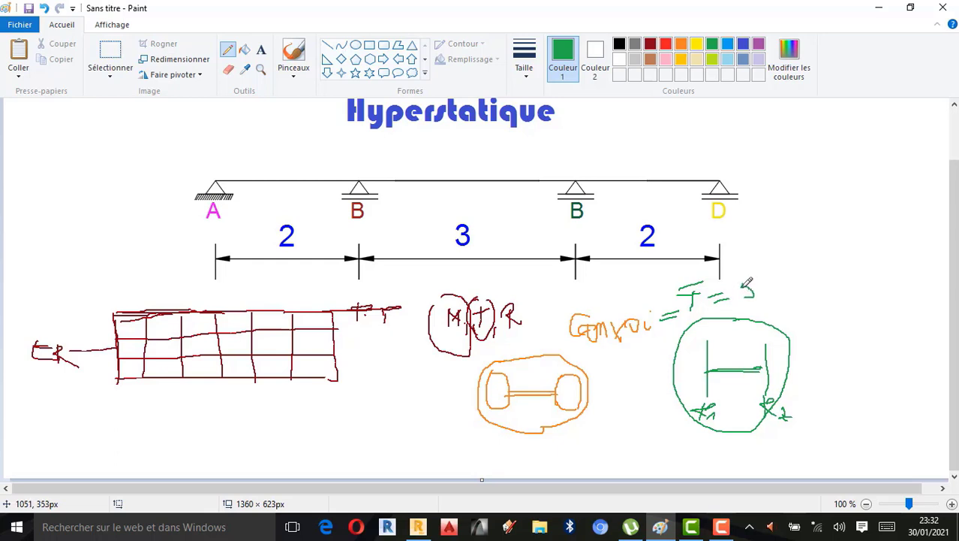
pyautogui.moveTo(745, 283)
pyautogui.mouseDown()
pyautogui.moveTo(775, 289)
pyautogui.moveTo(803, 271)
pyautogui.mouseUp()
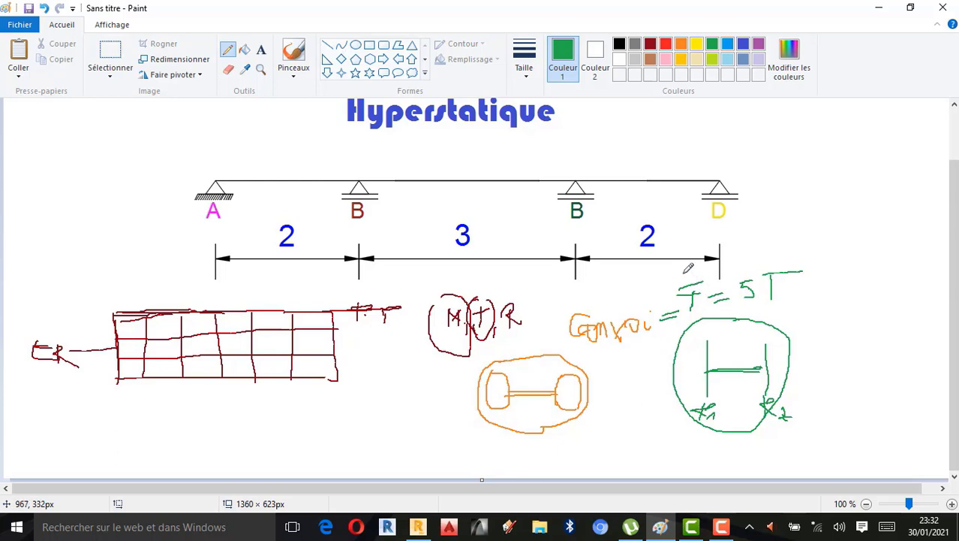
pyautogui.moveTo(680, 271)
pyautogui.mouseDown()
pyautogui.moveTo(771, 324)
pyautogui.moveTo(831, 275)
pyautogui.moveTo(756, 258)
pyautogui.moveTo(692, 275)
pyautogui.mouseUp()
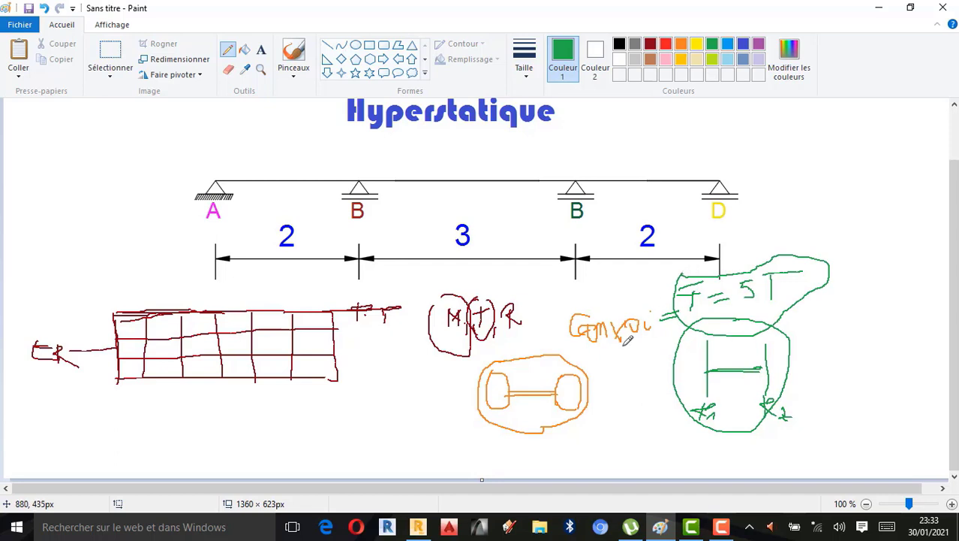
# Step: Write the section name "UPN 200" in orange beside the beam, above support D
pyautogui.scroll(2, 628, 340)
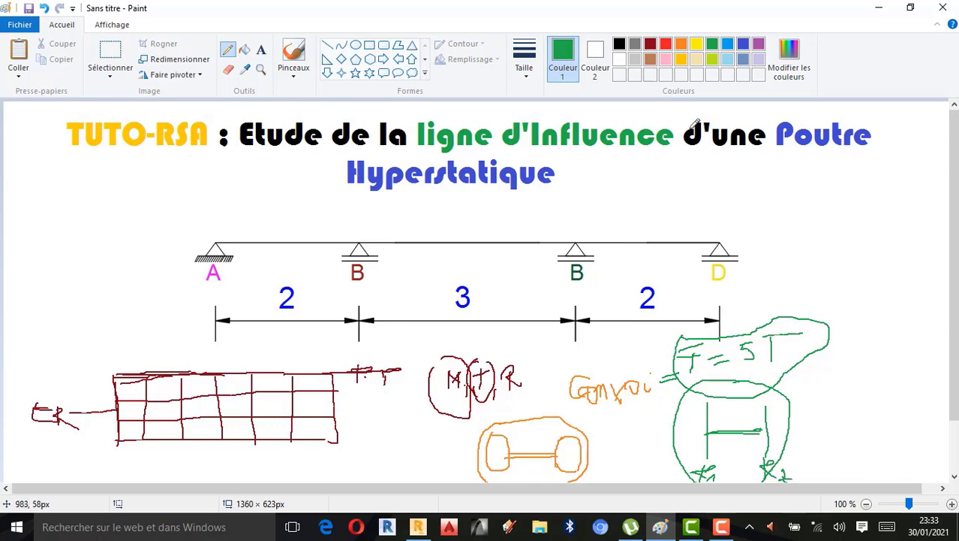
pyautogui.click(681, 46)
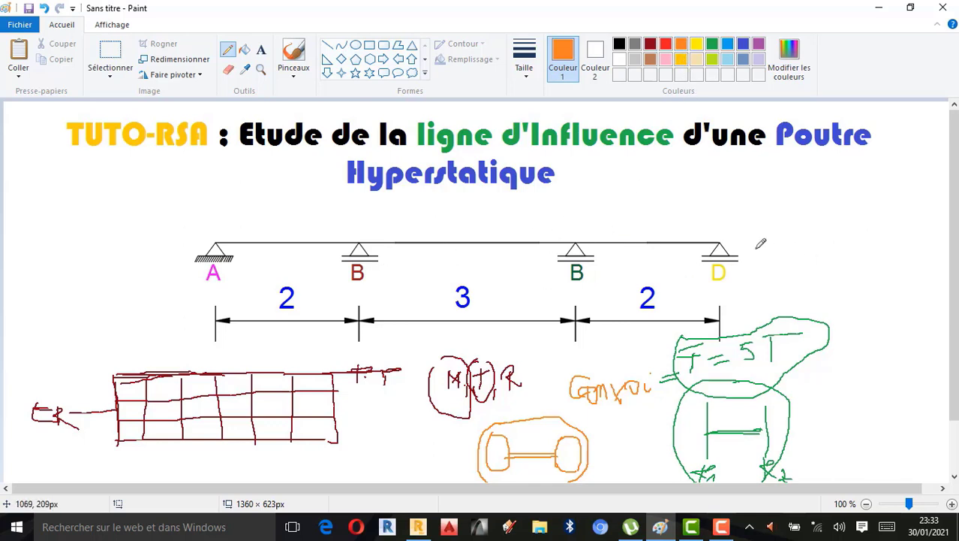
pyautogui.moveTo(753, 217)
pyautogui.mouseDown()
pyautogui.moveTo(755, 230)
pyautogui.moveTo(766, 214)
pyautogui.moveTo(808, 206)
pyautogui.moveTo(804, 227)
pyautogui.moveTo(814, 224)
pyautogui.mouseUp()
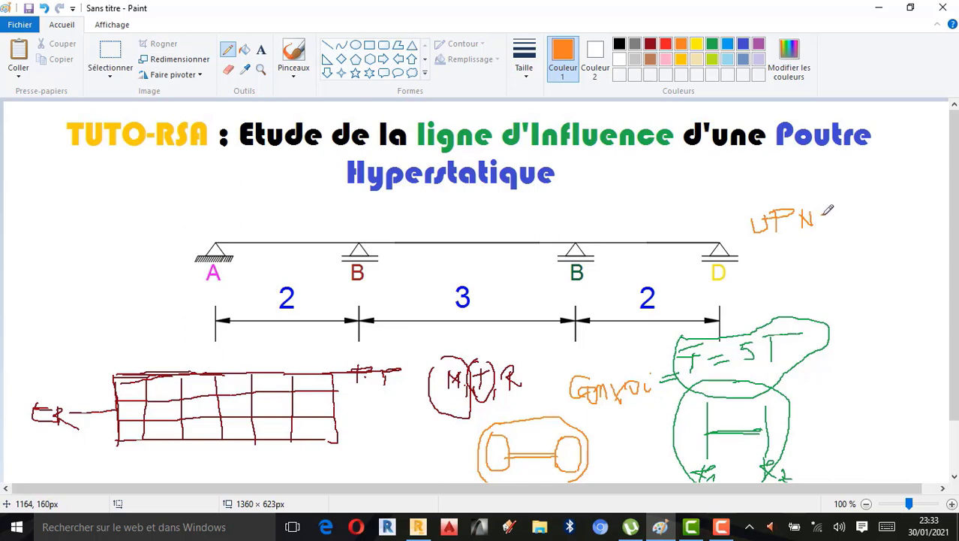
pyautogui.click(824, 215)
pyautogui.moveTo(839, 207)
pyautogui.mouseDown()
pyautogui.moveTo(840, 224)
pyautogui.moveTo(854, 205)
pyautogui.moveTo(858, 223)
pyautogui.moveTo(884, 212)
pyautogui.mouseUp()
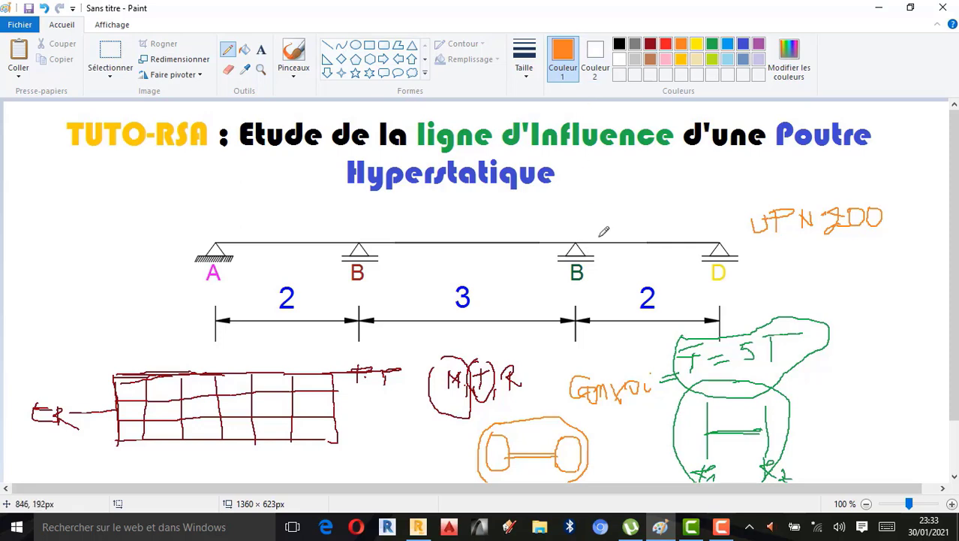
# Step: Switch to Robot Structural Analysis, create a new plane frame project and dismiss the startup tip
pyautogui.click(418, 526)
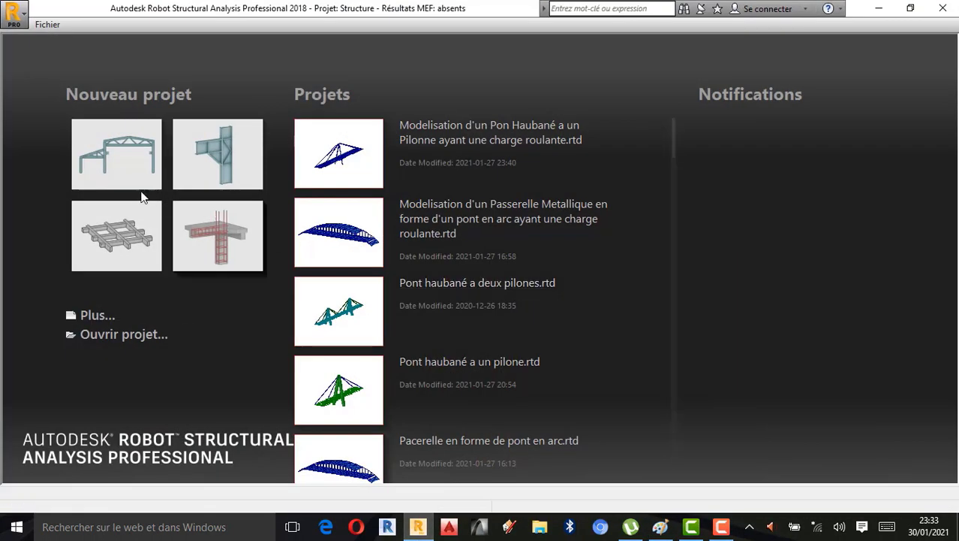
pyautogui.click(98, 318)
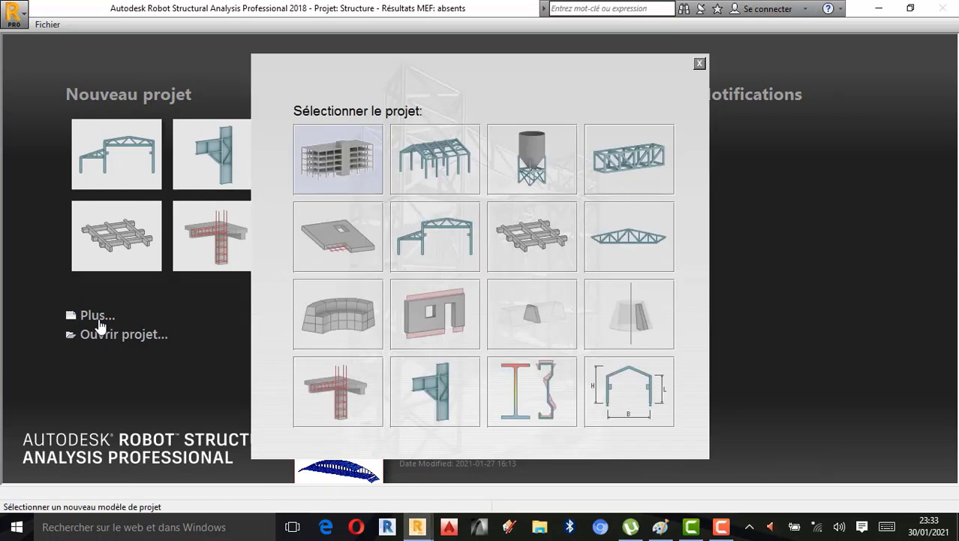
pyautogui.click(437, 237)
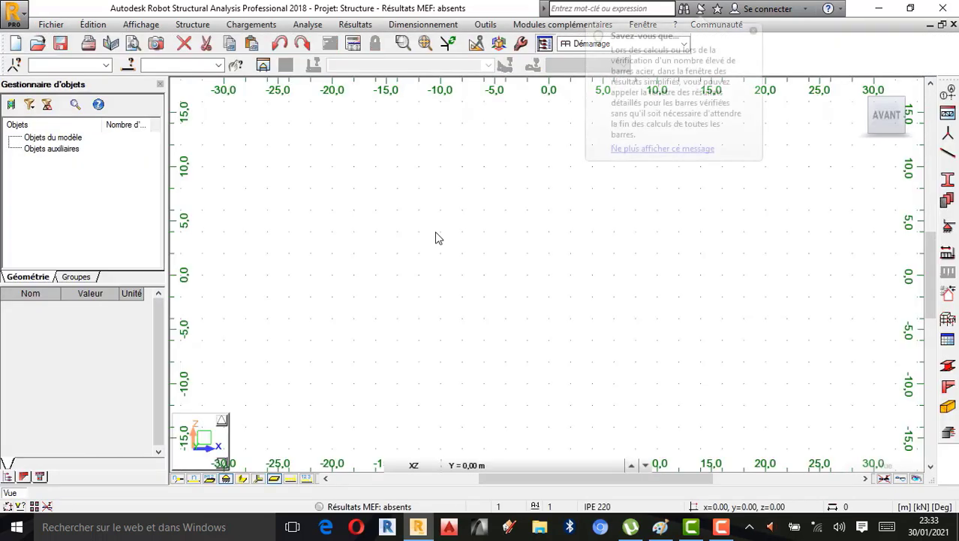
pyautogui.rightClick(447, 209)
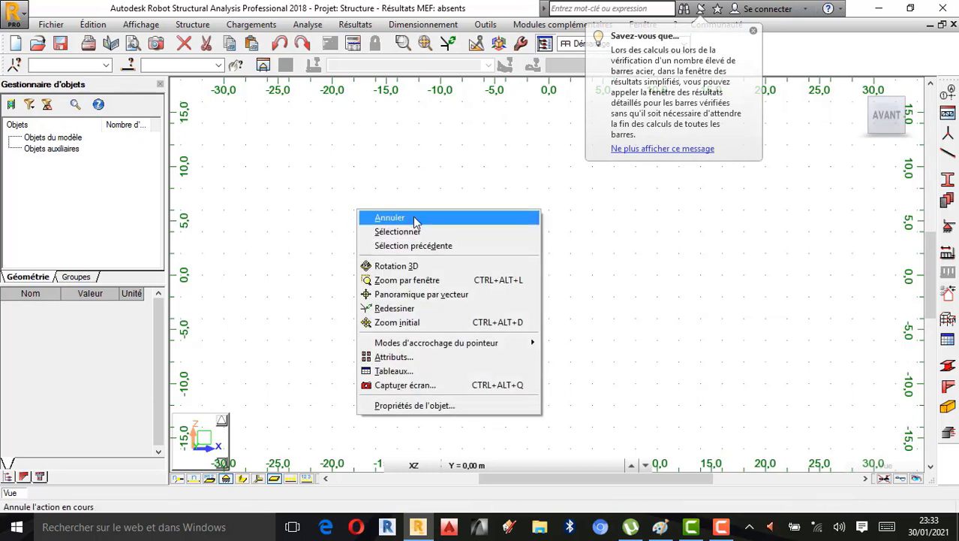
pyautogui.click(415, 219)
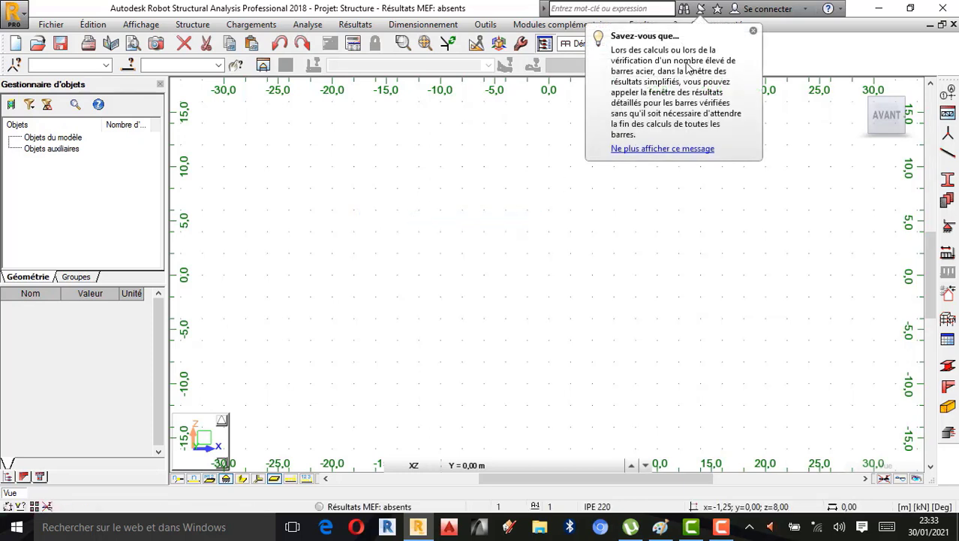
pyautogui.click(753, 32)
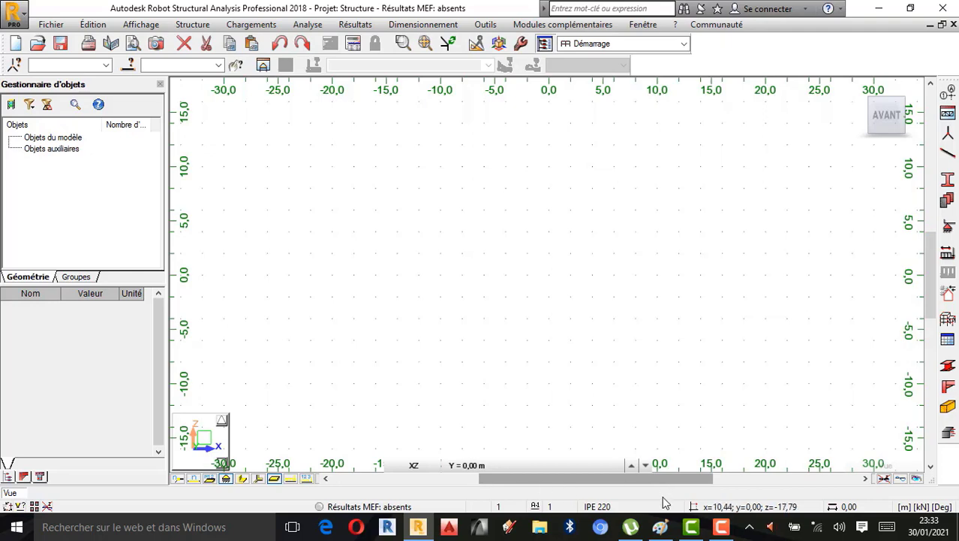
# Step: Return to Paint and circle the unit T of the 5T load in red
pyautogui.click(660, 526)
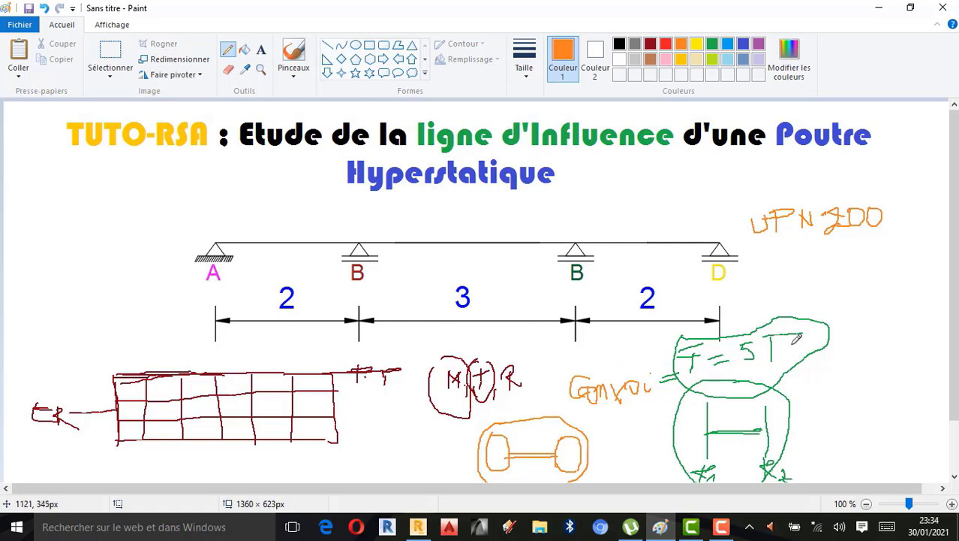
pyautogui.click(664, 46)
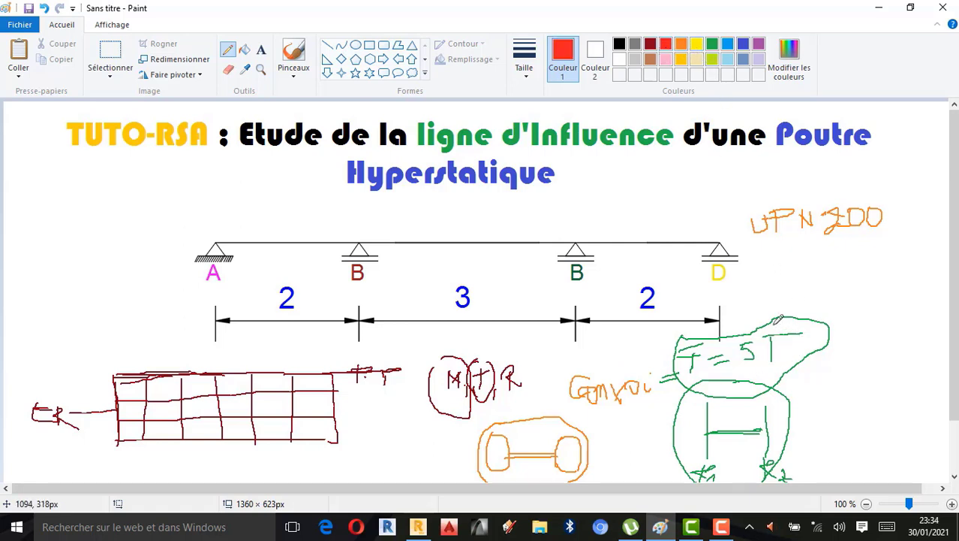
pyautogui.moveTo(781, 315)
pyautogui.mouseDown()
pyautogui.moveTo(777, 368)
pyautogui.moveTo(794, 302)
pyautogui.moveTo(765, 331)
pyautogui.mouseUp()
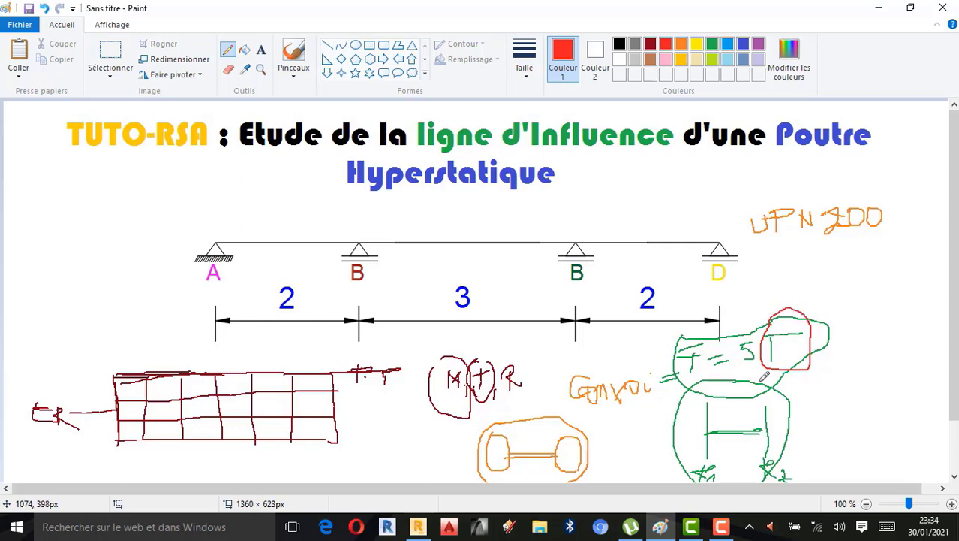
# Step: Switch back to Robot Structural Analysis and set the force unit to T in the project's unit preferences
pyautogui.click(421, 527)
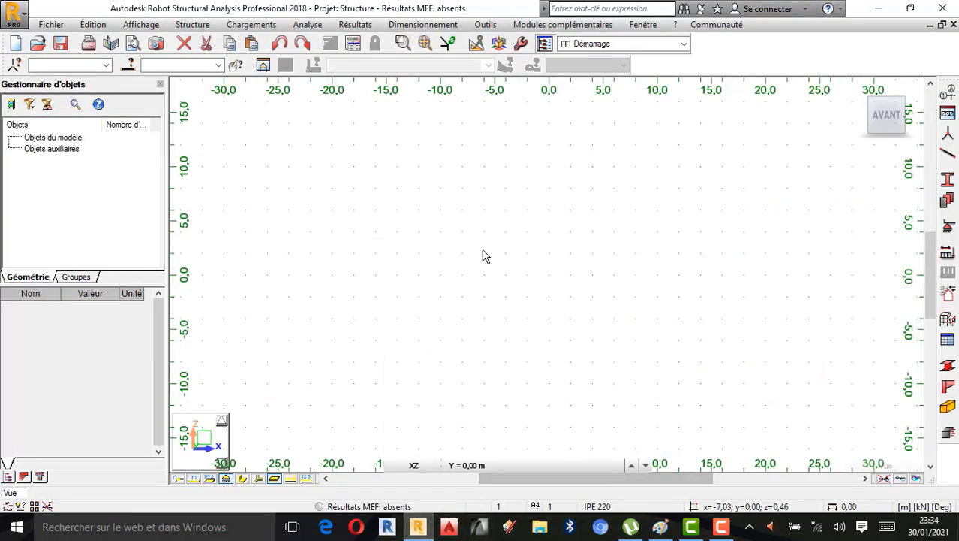
pyautogui.click(479, 28)
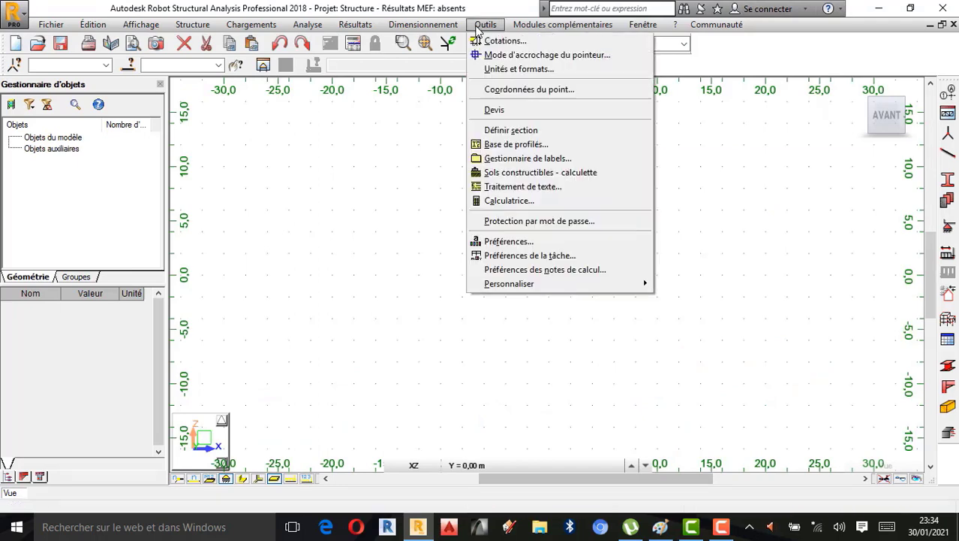
pyautogui.click(503, 69)
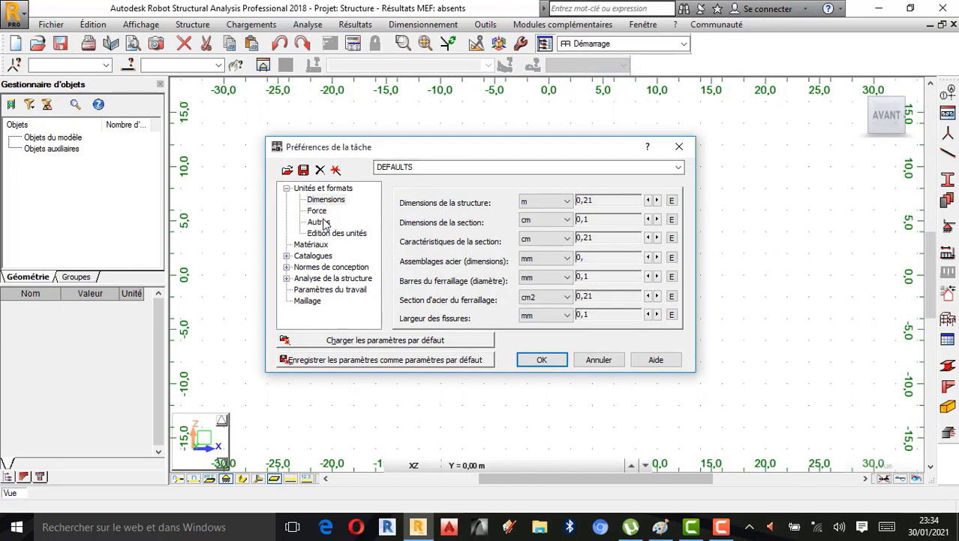
pyautogui.click(317, 211)
pyautogui.click(529, 218)
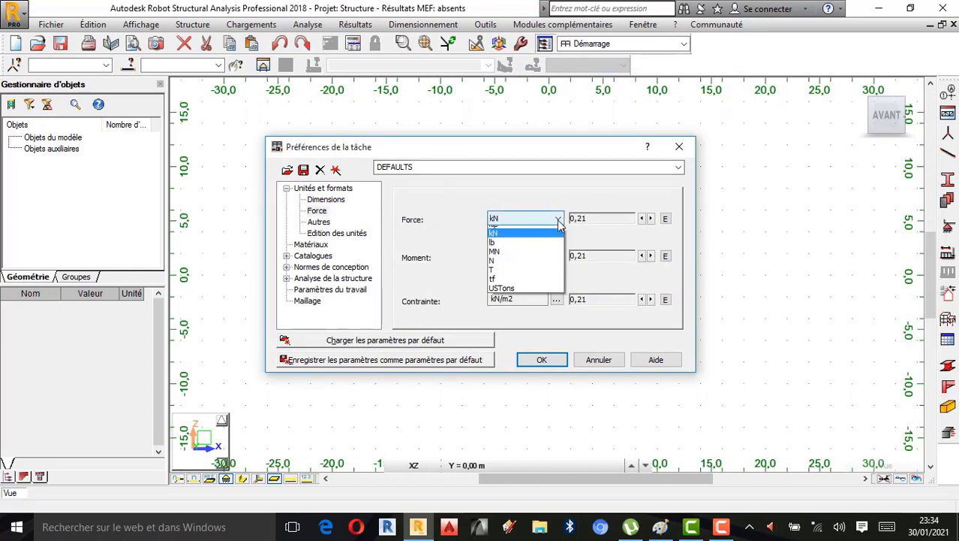
pyautogui.click(493, 303)
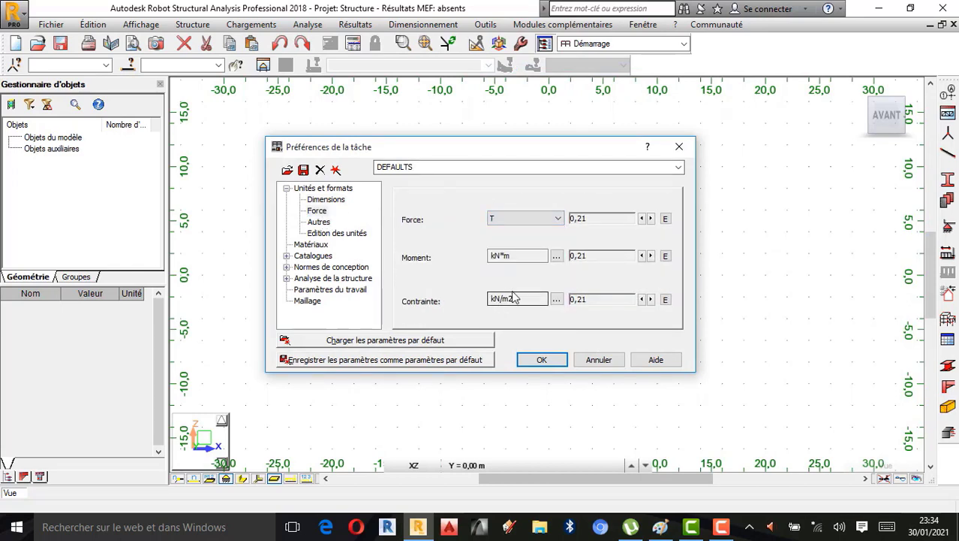
# Step: Set the moment unit to T*m by changing its force component to T
pyautogui.click(556, 256)
pyautogui.click(535, 253)
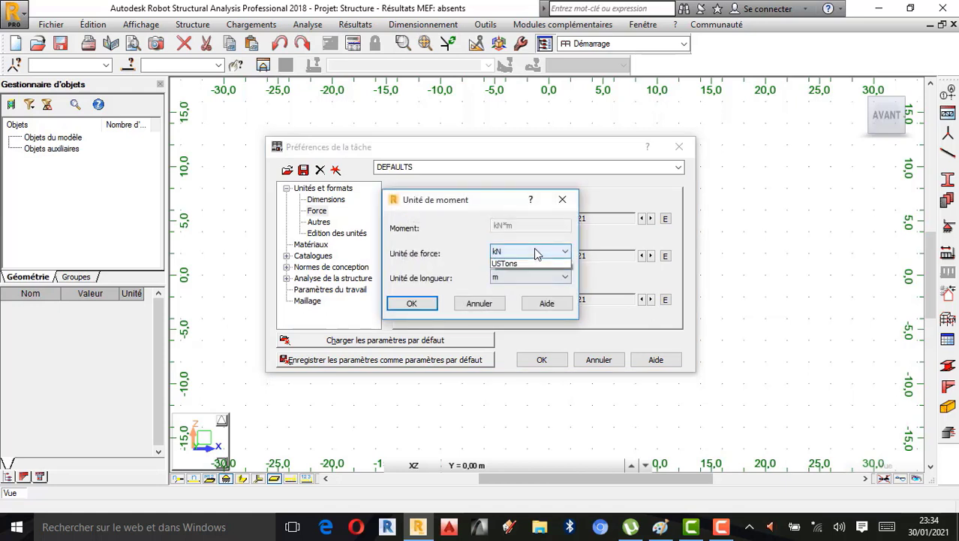
pyautogui.click(499, 337)
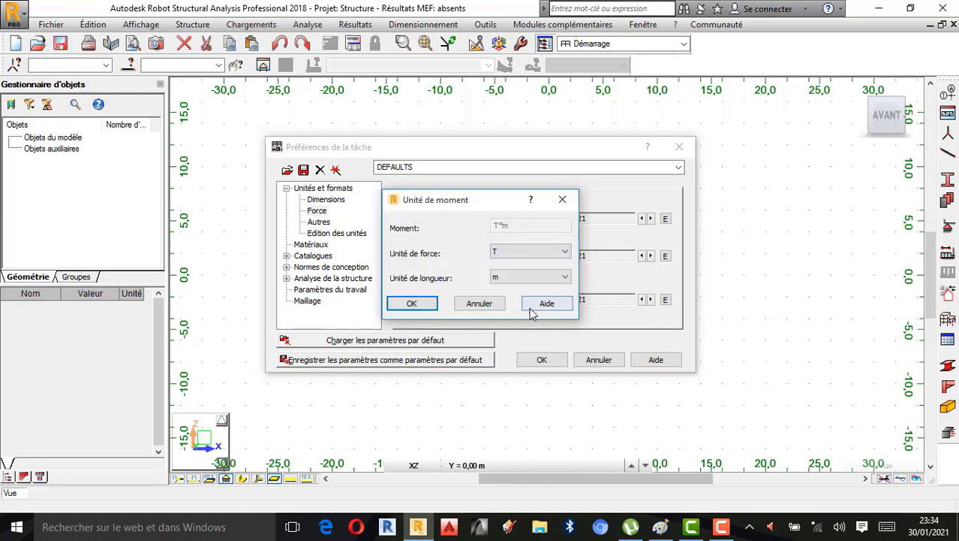
pyautogui.click(422, 305)
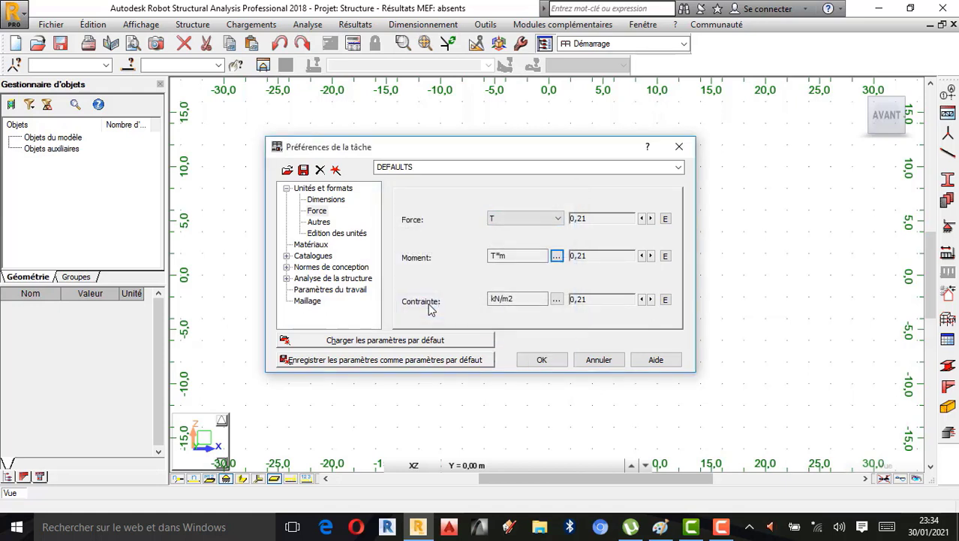
# Step: Set the stress unit to T/m2 by changing its force component to T
pyautogui.click(556, 299)
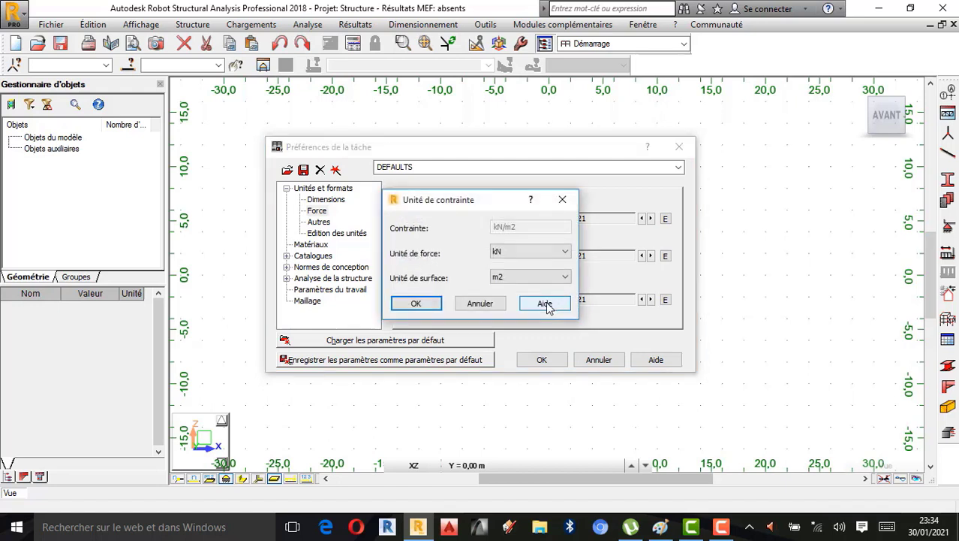
pyautogui.click(536, 254)
pyautogui.click(502, 337)
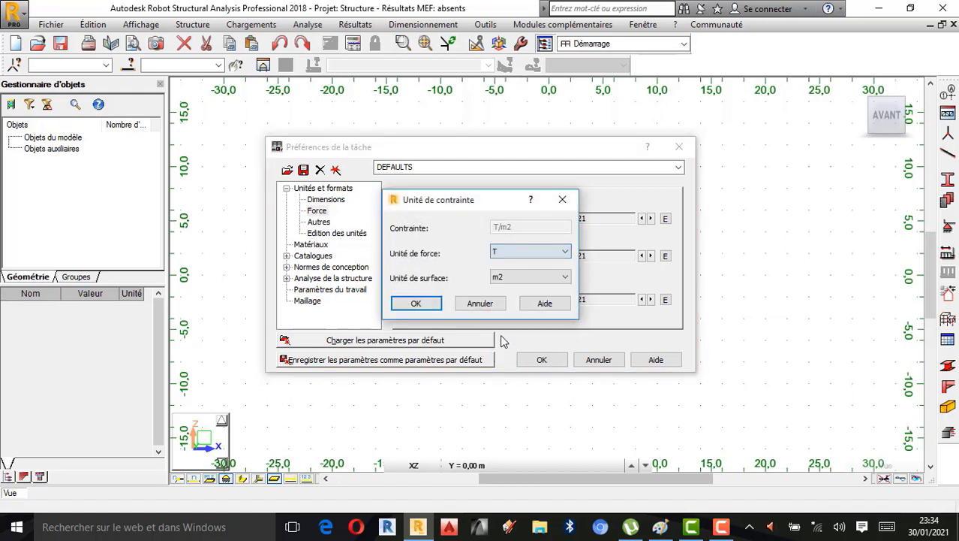
pyautogui.click(430, 304)
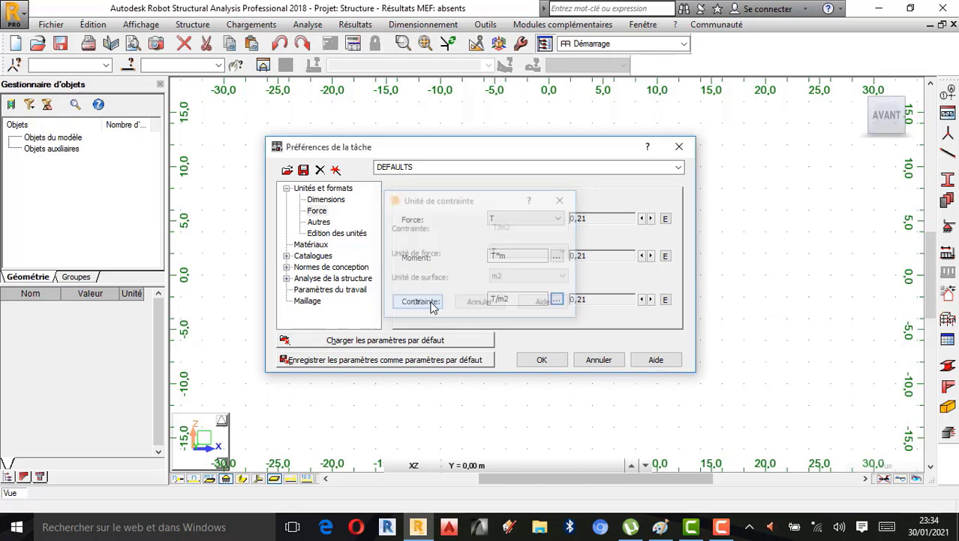
# Step: Confirm the project's unit preferences and open the Cartesian construction lines definition
pyautogui.click(542, 360)
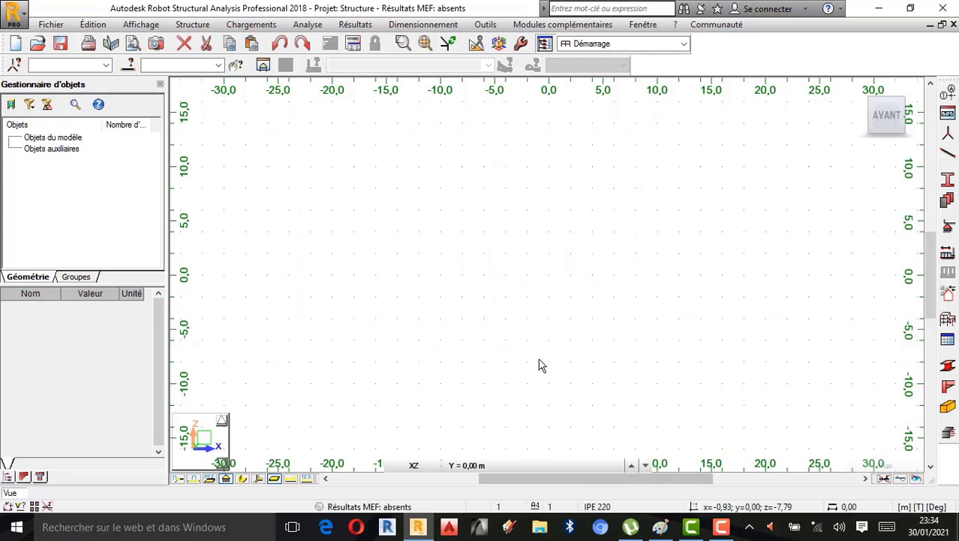
pyautogui.click(952, 96)
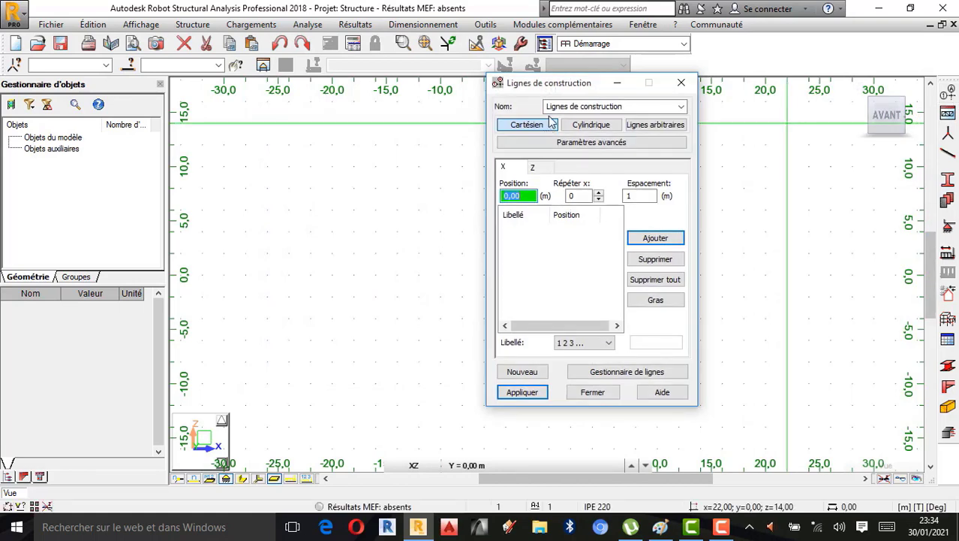
pyautogui.moveTo(537, 82); pyautogui.dragTo(249, 105)
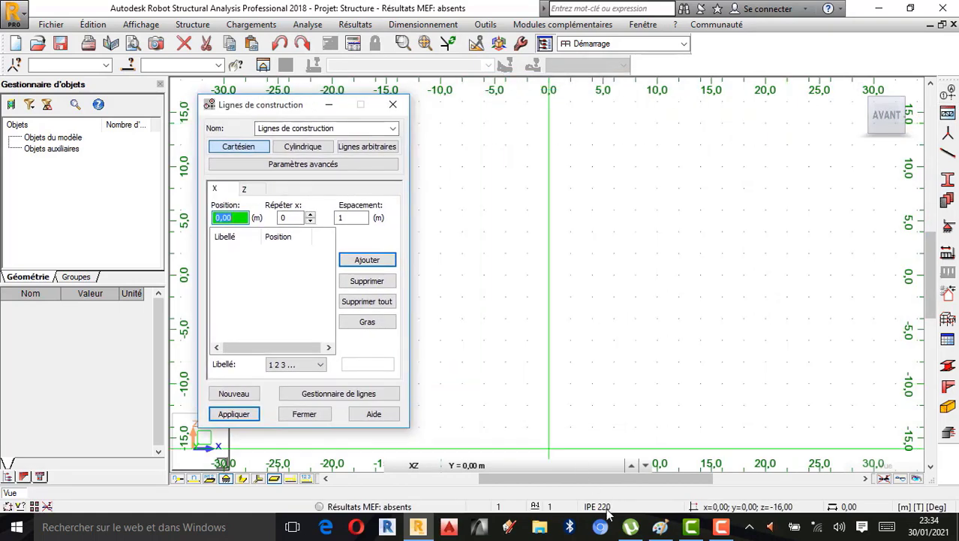
# Step: Switch to Paint and number the beam's three spans 1, 2 and 3 in red above the beam line
pyautogui.click(660, 526)
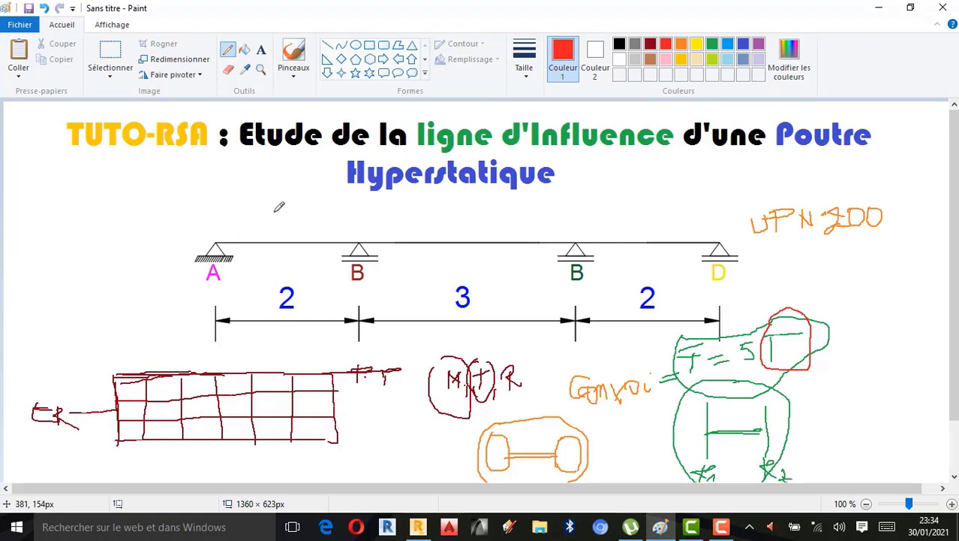
pyautogui.moveTo(279, 225); pyautogui.dragTo(283, 232)
pyautogui.moveTo(464, 219); pyautogui.dragTo(474, 229)
pyautogui.moveTo(656, 214)
pyautogui.mouseDown()
pyautogui.moveTo(662, 222)
pyautogui.moveTo(647, 218)
pyautogui.mouseUp()
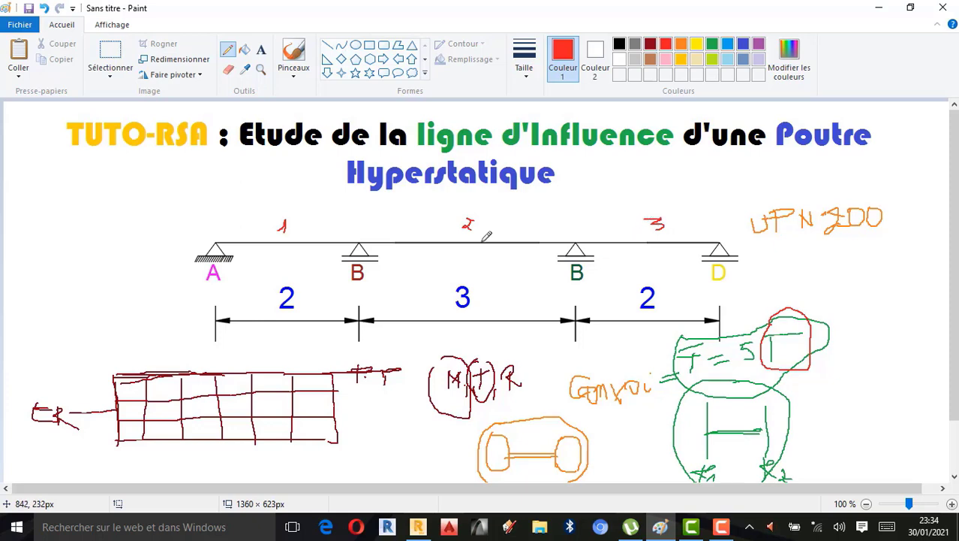
pyautogui.moveTo(279, 229); pyautogui.dragTo(298, 229)
# Step: Switch back to Robot Structural Analysis and add X construction lines at 0.00 and 2.00 m, using one repetition with 2 m spacing
pyautogui.click(879, 7)
pyautogui.click(311, 215)
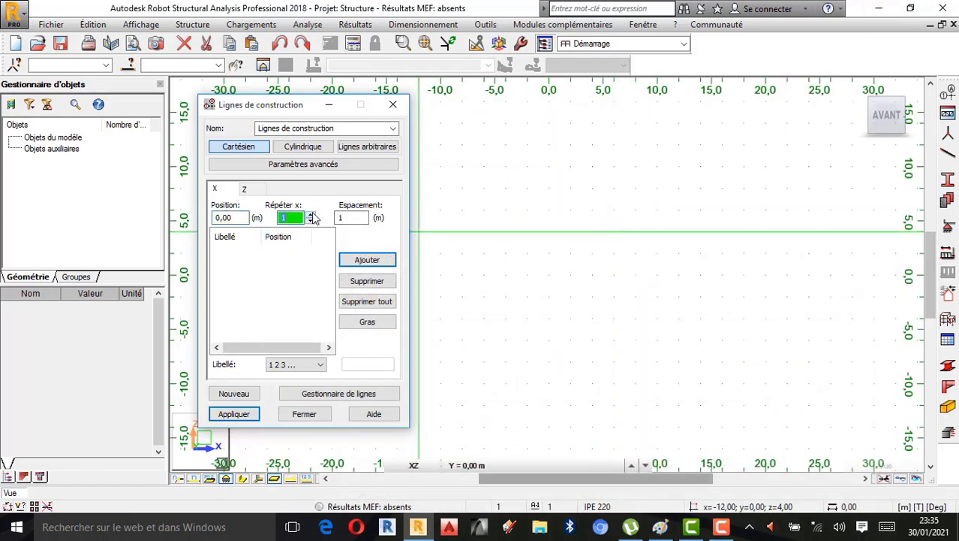
pyautogui.doubleClick(352, 218)
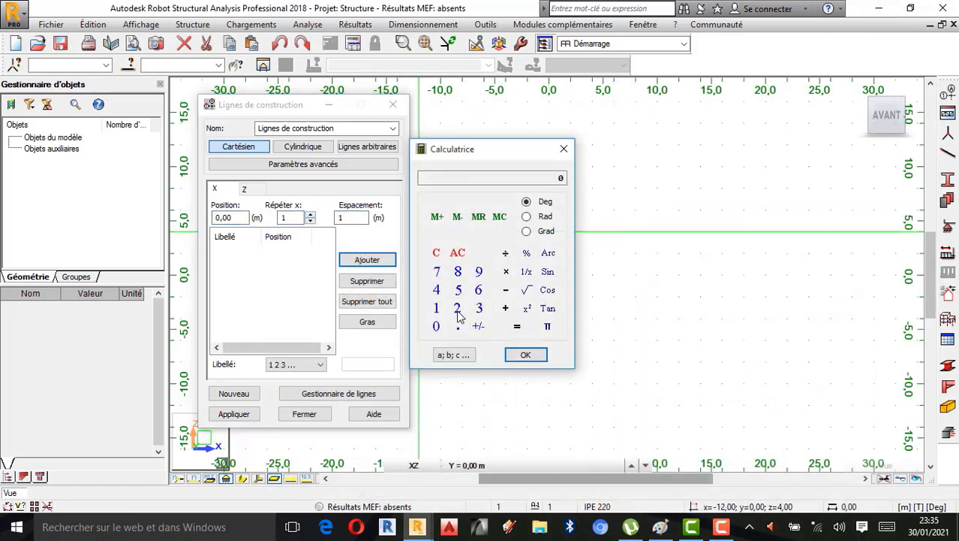
pyautogui.click(457, 310)
pyautogui.click(526, 351)
pyautogui.click(562, 149)
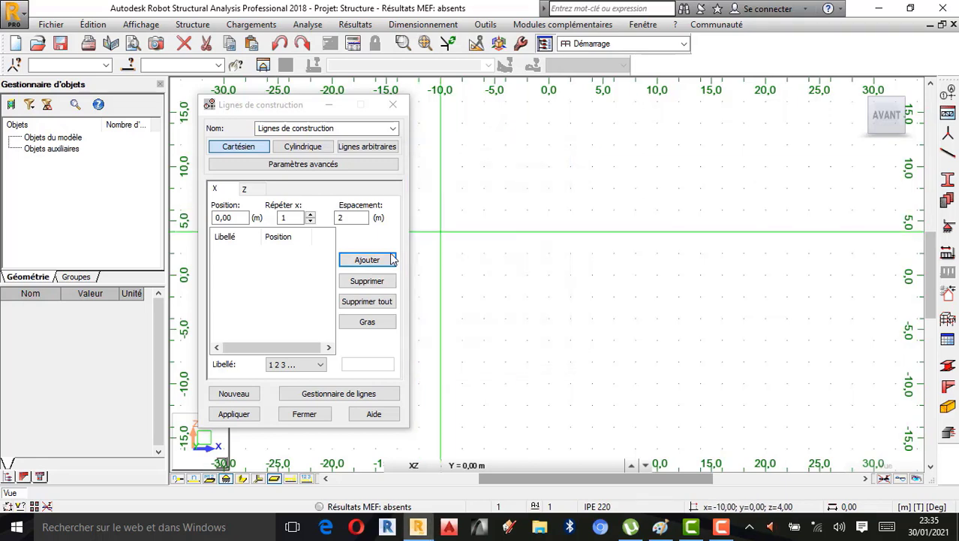
pyautogui.click(378, 260)
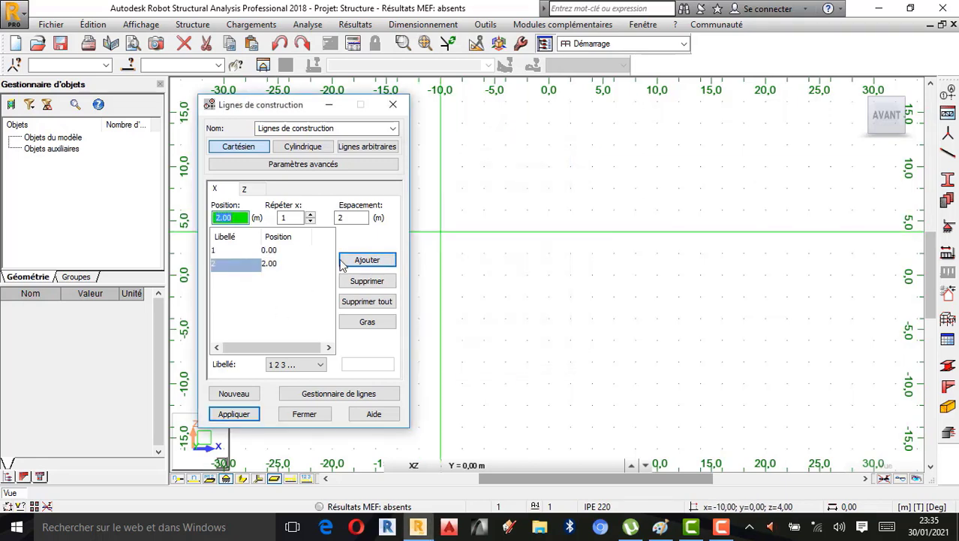
# Step: Check the middle span's length in Paint, then add an X construction line at 5.00 m in Robot Structural Analysis with 3 m spacing
pyautogui.click(660, 527)
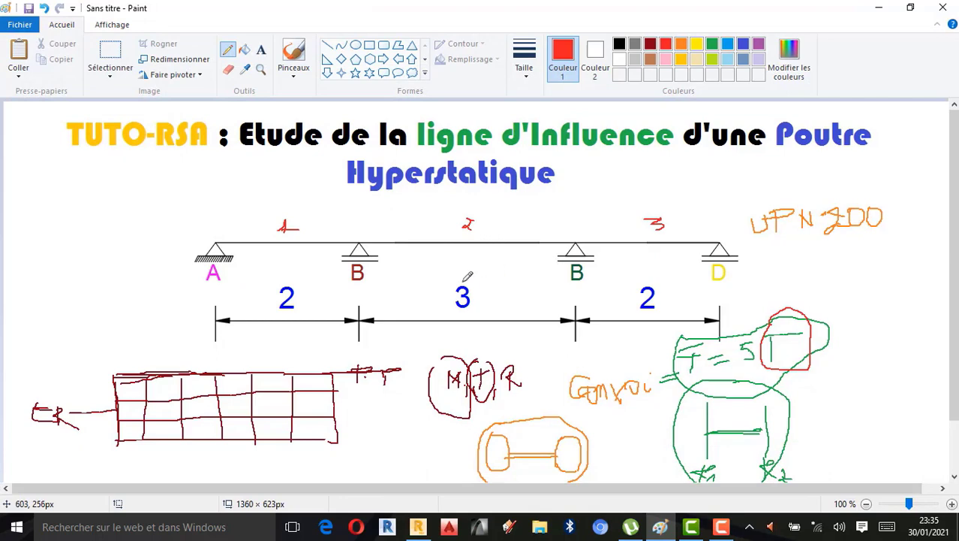
pyautogui.click(879, 8)
pyautogui.doubleClick(353, 218)
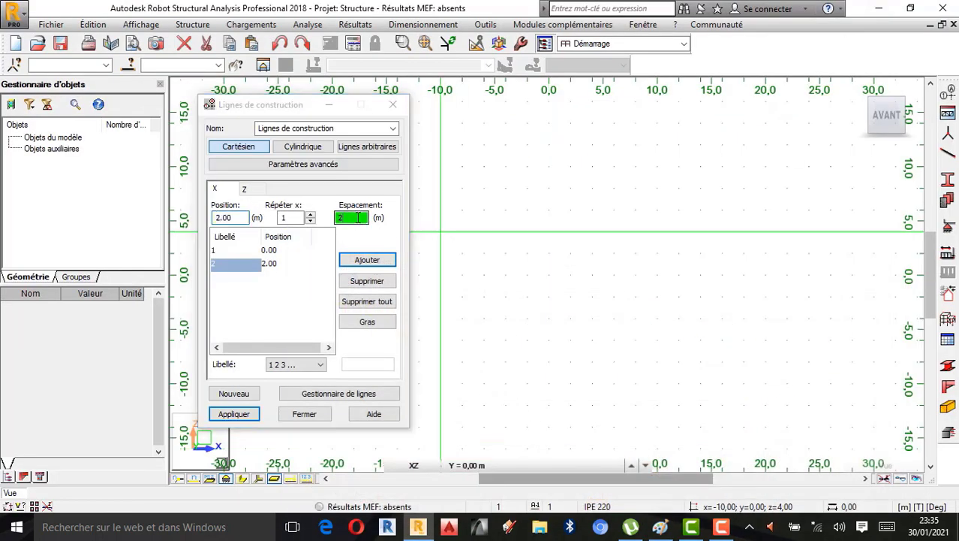
pyautogui.click(526, 355)
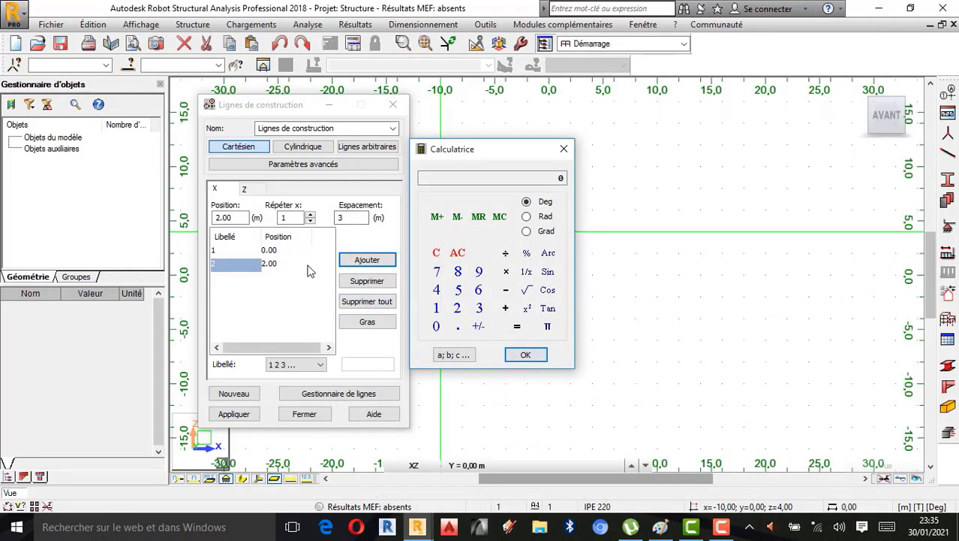
pyautogui.click(367, 259)
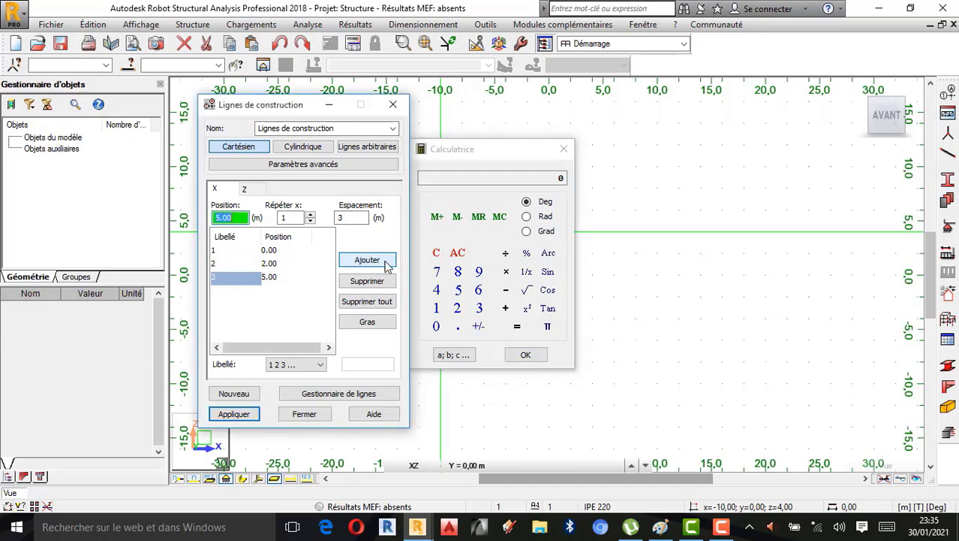
pyautogui.click(564, 148)
# Step: Check the last span's length in Paint, then add an X construction line at 7.00 m in Robot Structural Analysis with 2 m spacing
pyautogui.click(660, 527)
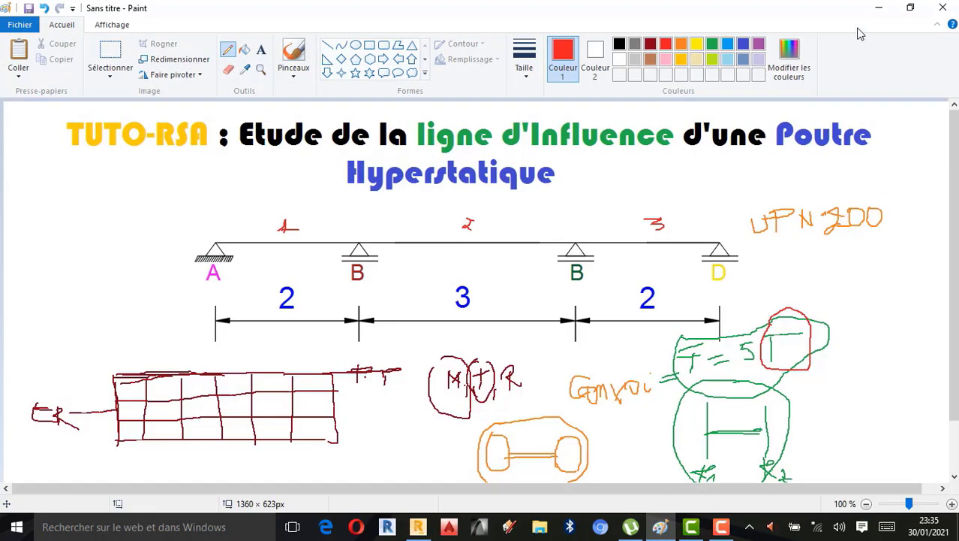
pyautogui.click(879, 7)
pyautogui.doubleClick(353, 218)
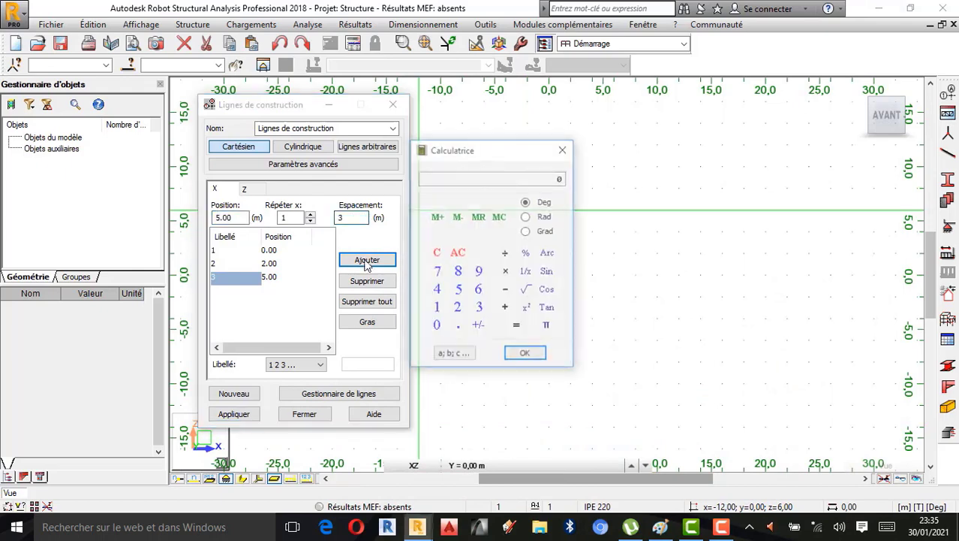
pyautogui.click(458, 308)
pyautogui.click(526, 354)
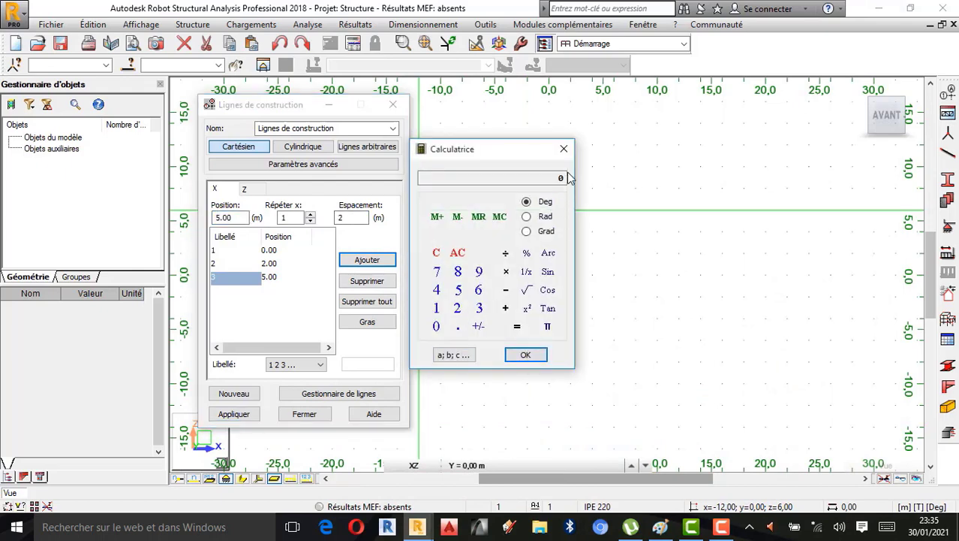
pyautogui.click(367, 259)
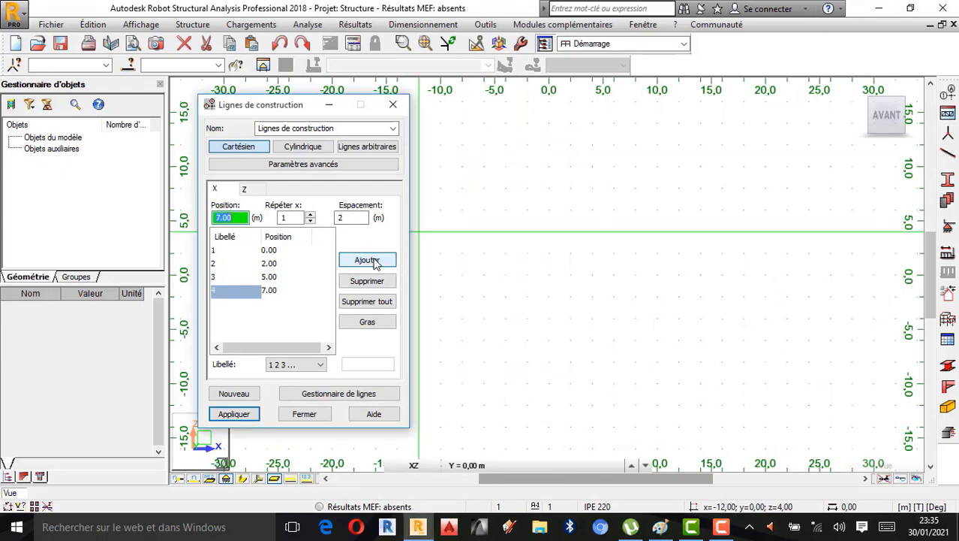
# Step: Add a Z construction line at 0.00 m with spacing 0, apply the grid and close its definition
pyautogui.click(246, 189)
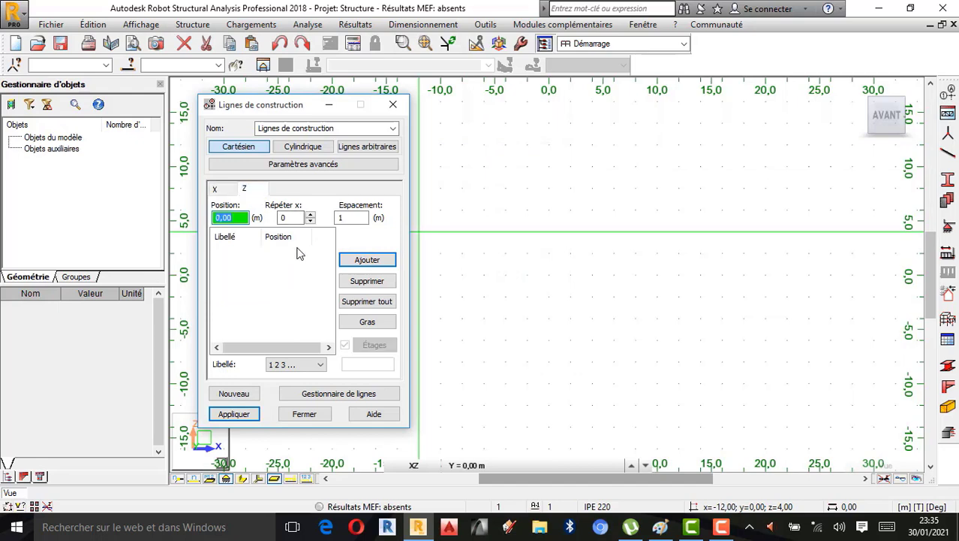
pyautogui.doubleClick(358, 218)
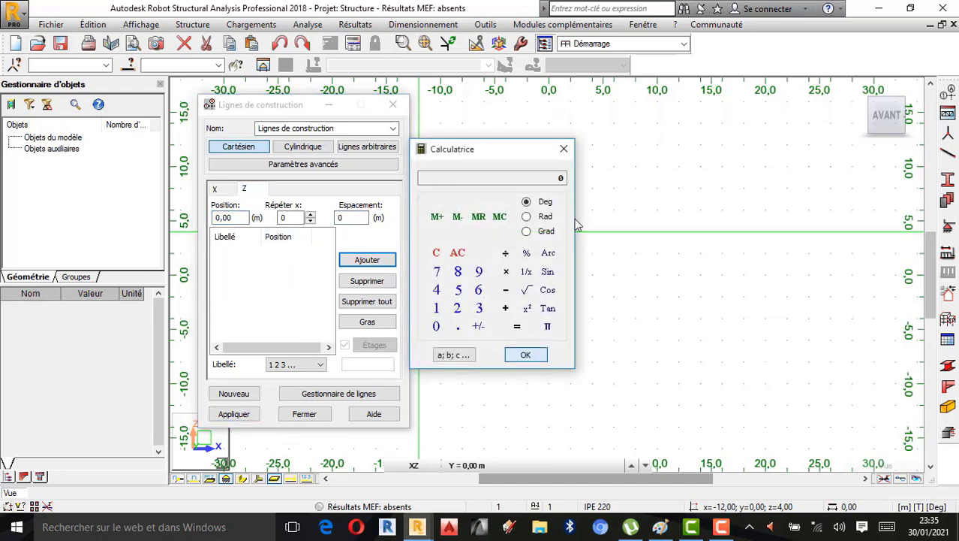
pyautogui.click(565, 148)
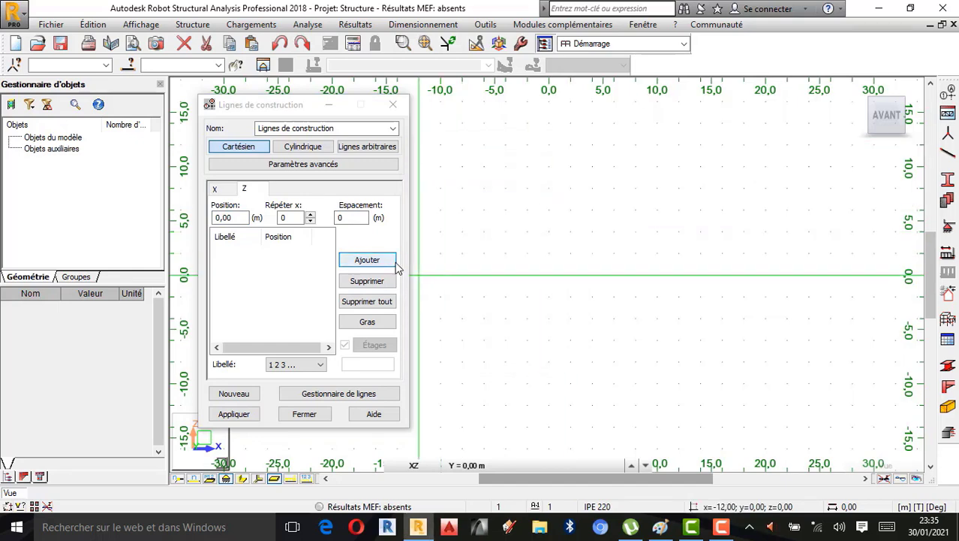
pyautogui.click(373, 265)
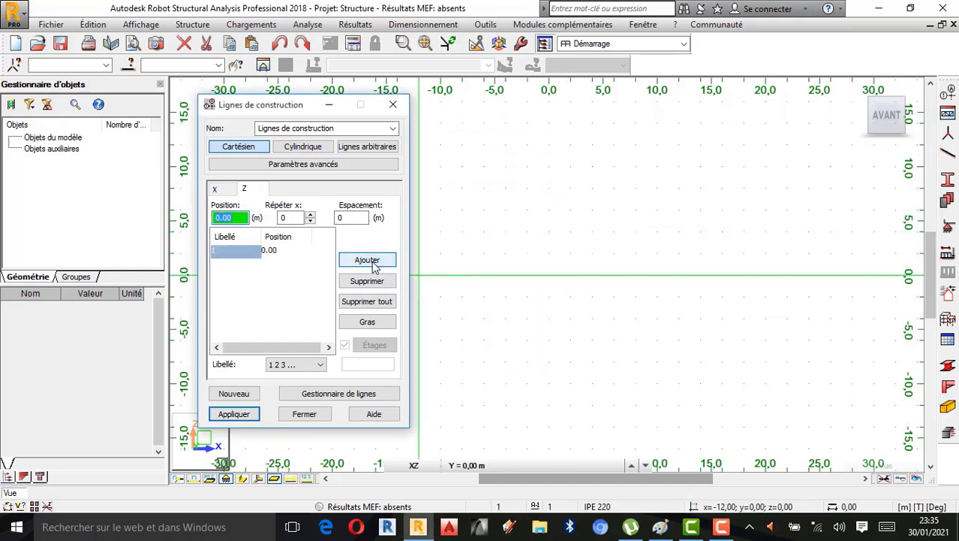
pyautogui.click(247, 414)
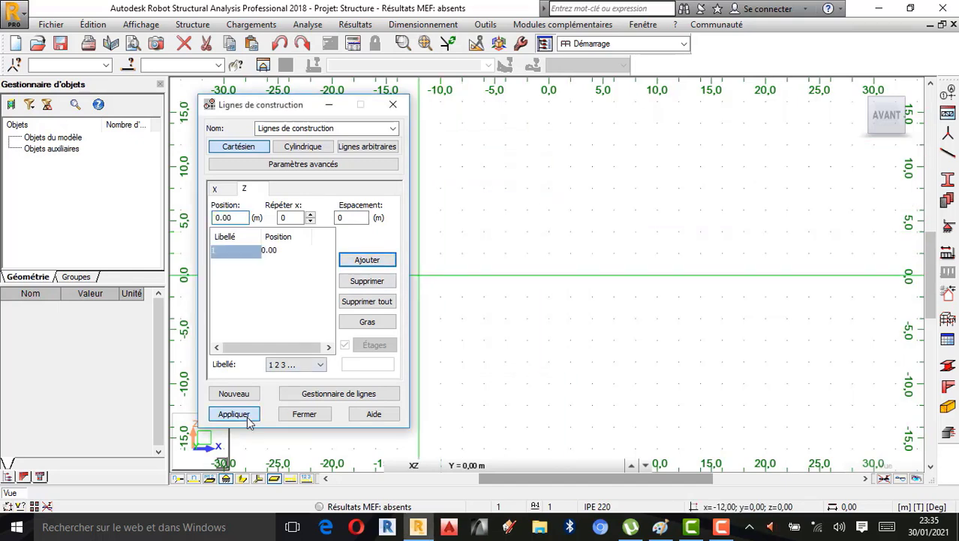
pyautogui.click(305, 415)
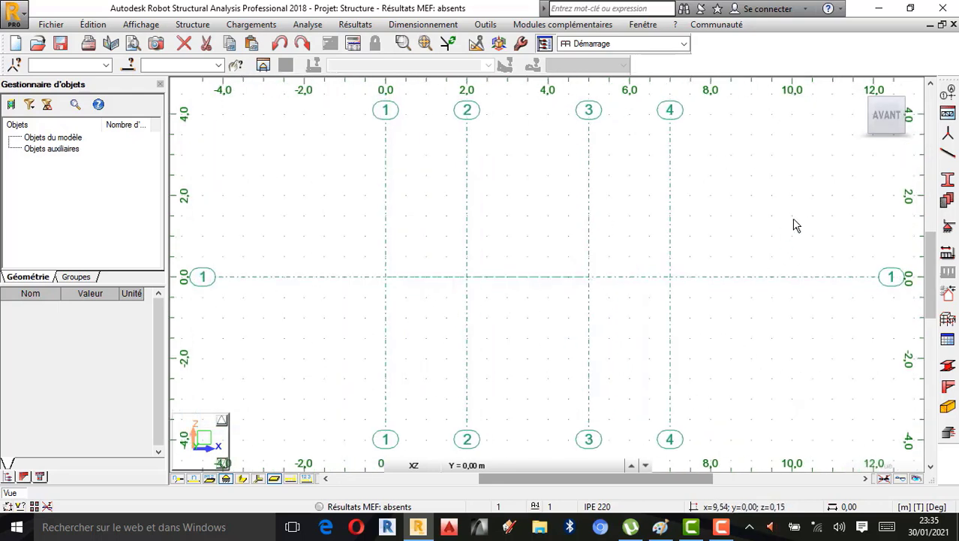
# Step: Open the bar definition, then switch to Paint and mark the UPN 200 section note in red
pyautogui.click(946, 160)
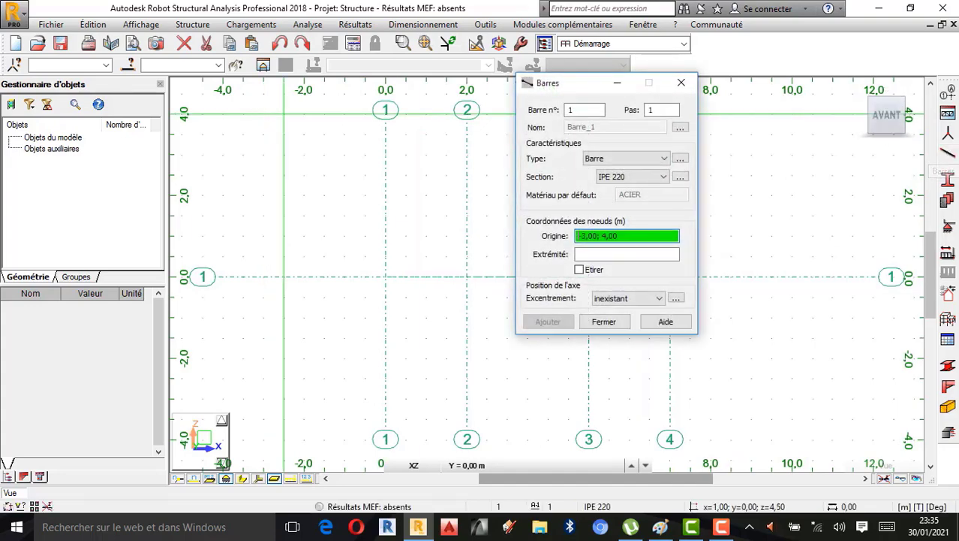
pyautogui.moveTo(556, 88); pyautogui.dragTo(107, 131)
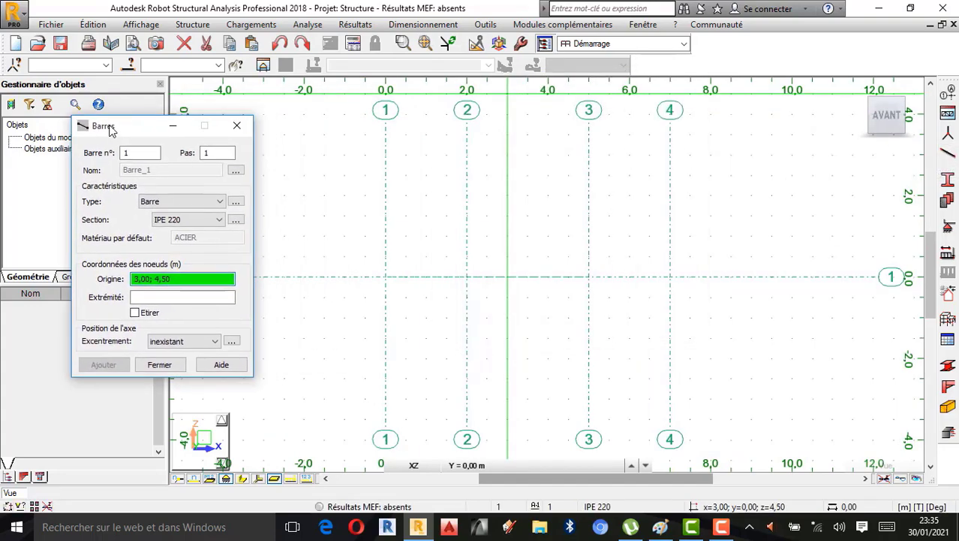
pyautogui.click(662, 529)
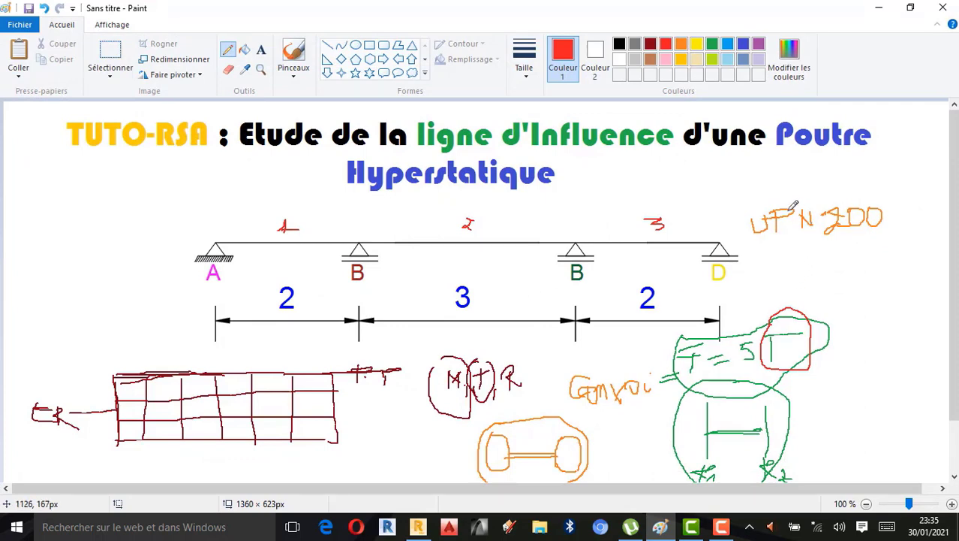
pyautogui.moveTo(756, 202)
pyautogui.mouseDown()
pyautogui.moveTo(830, 270)
pyautogui.moveTo(905, 222)
pyautogui.moveTo(773, 186)
pyautogui.moveTo(750, 204)
pyautogui.mouseUp()
# Step: Switch back to Robot Structural Analysis and define a new bar section from the OTUA base, UPN family, size UPN 200
pyautogui.click(879, 7)
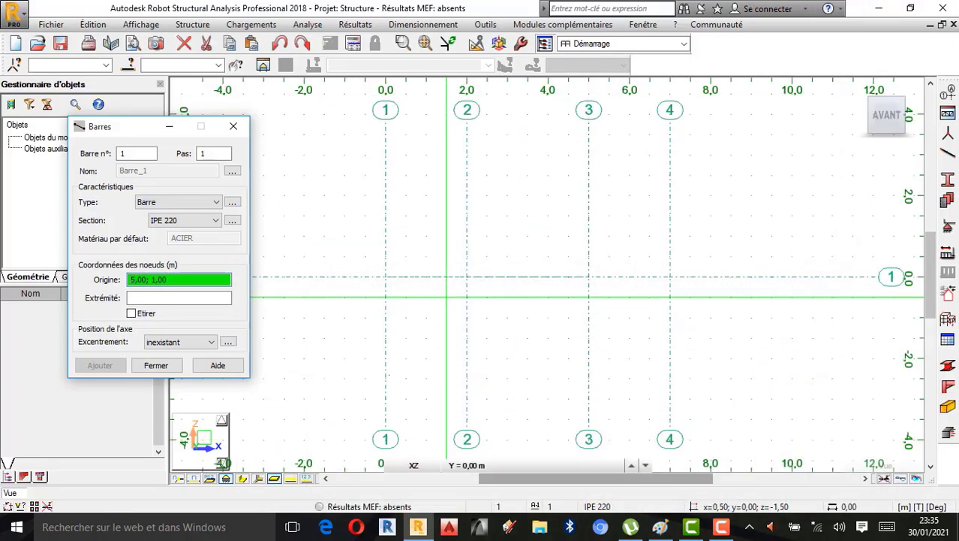
pyautogui.click(233, 222)
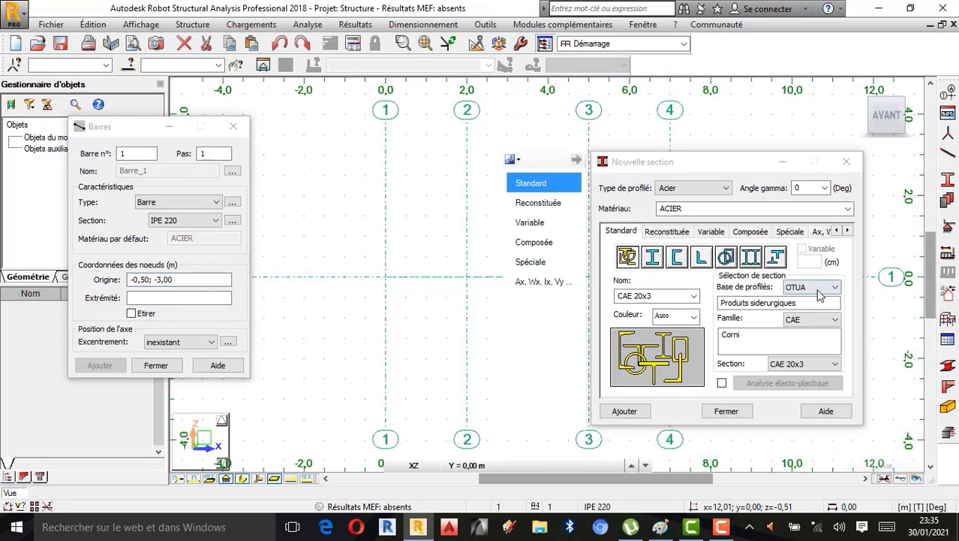
pyautogui.click(818, 291)
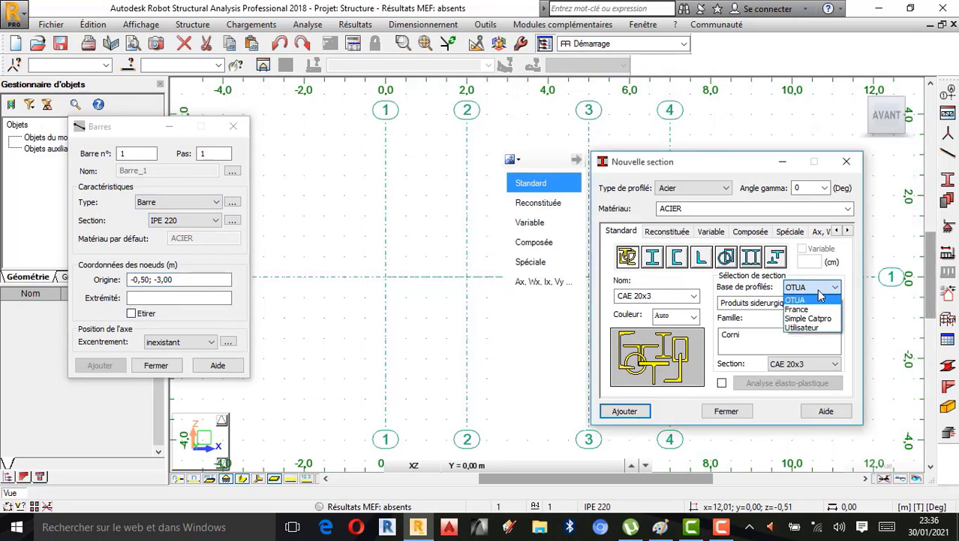
pyautogui.click(818, 292)
pyautogui.click(835, 319)
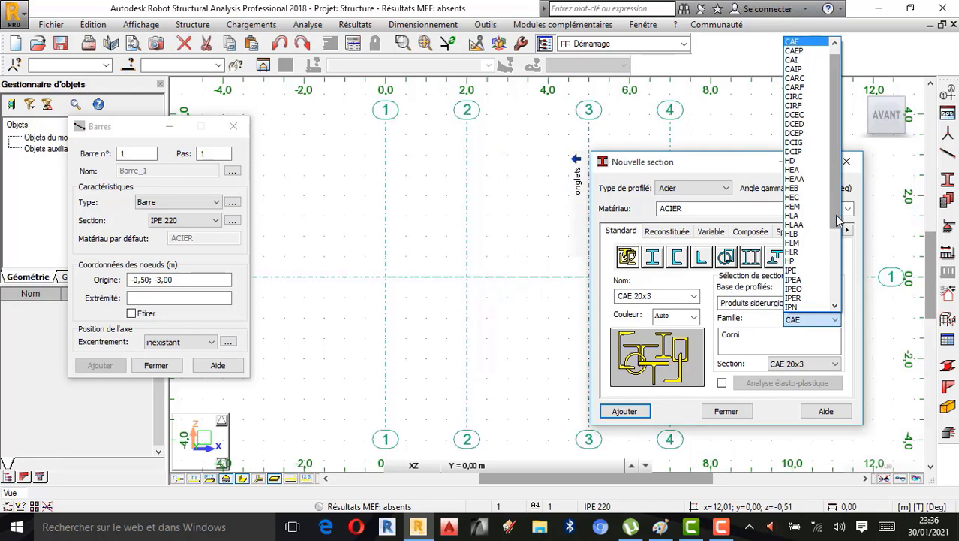
pyautogui.moveTo(835, 219); pyautogui.dragTo(837, 299)
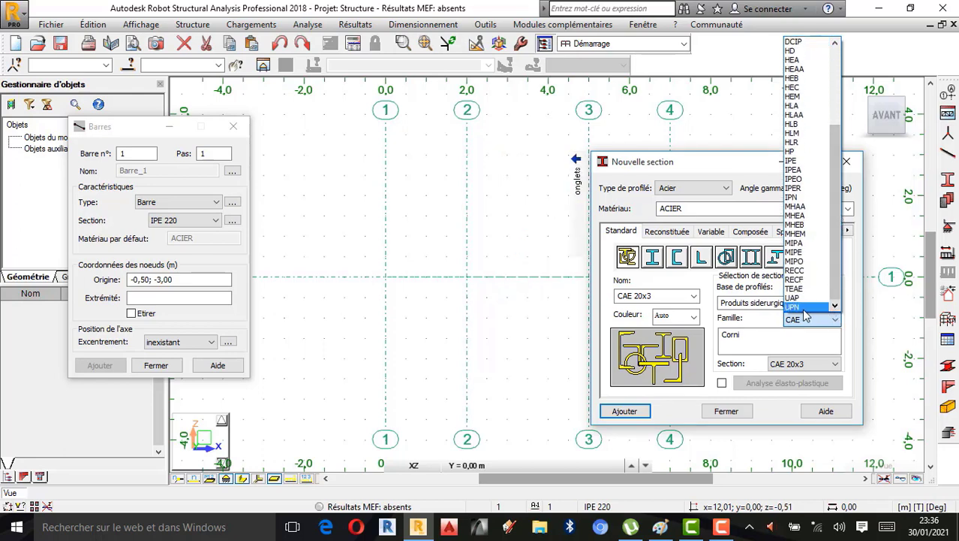
pyautogui.click(797, 308)
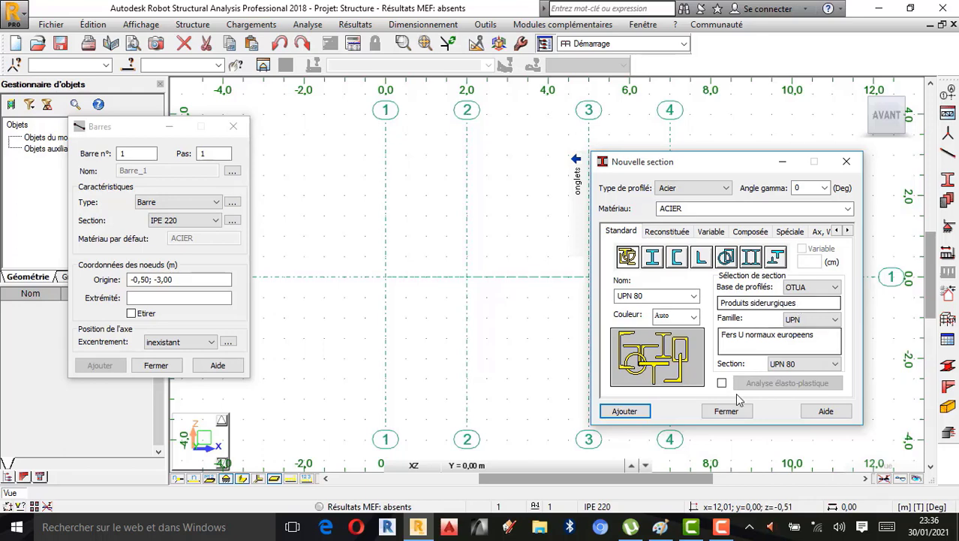
pyautogui.click(829, 364)
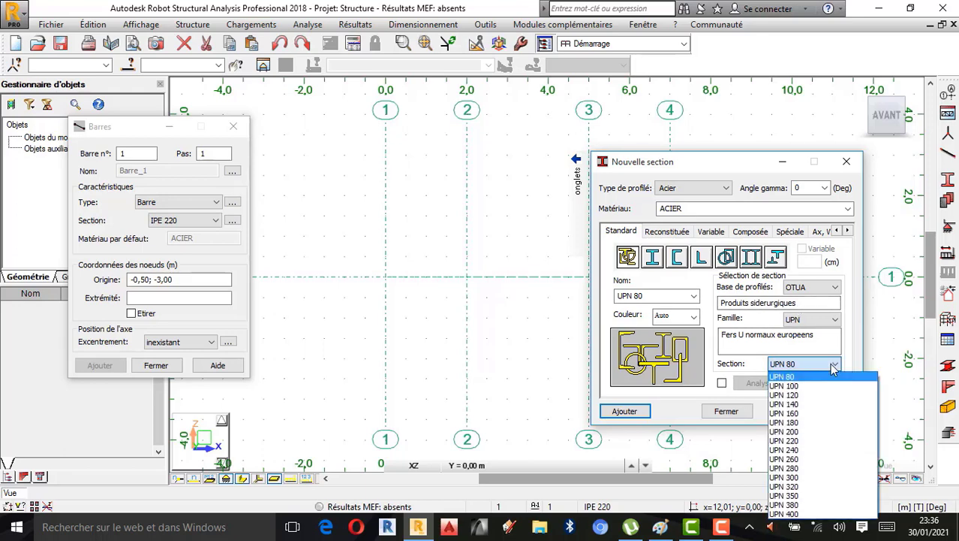
pyautogui.click(807, 431)
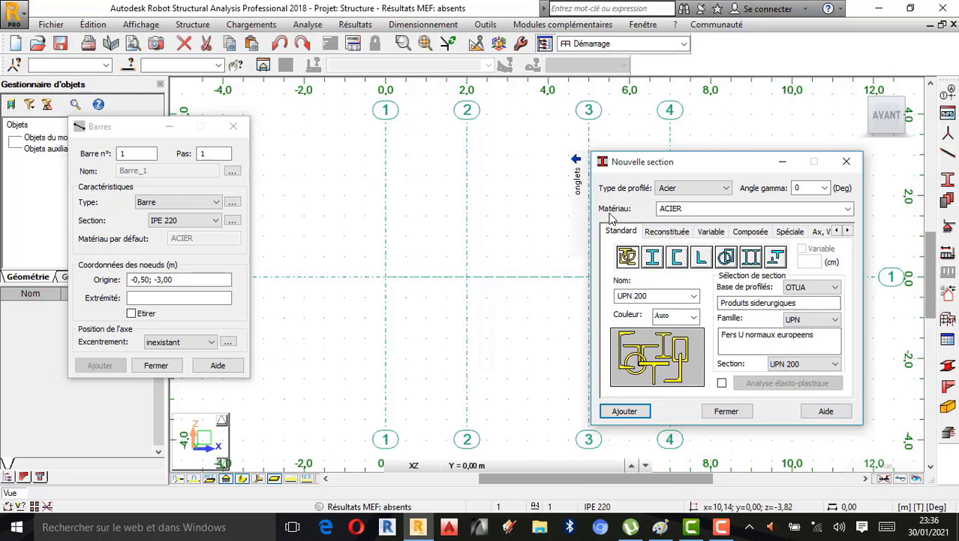
# Step: Keep the profile type Acier, set the UPN 200 section's colour to light purple, and add it to the available sections
pyautogui.click(724, 189)
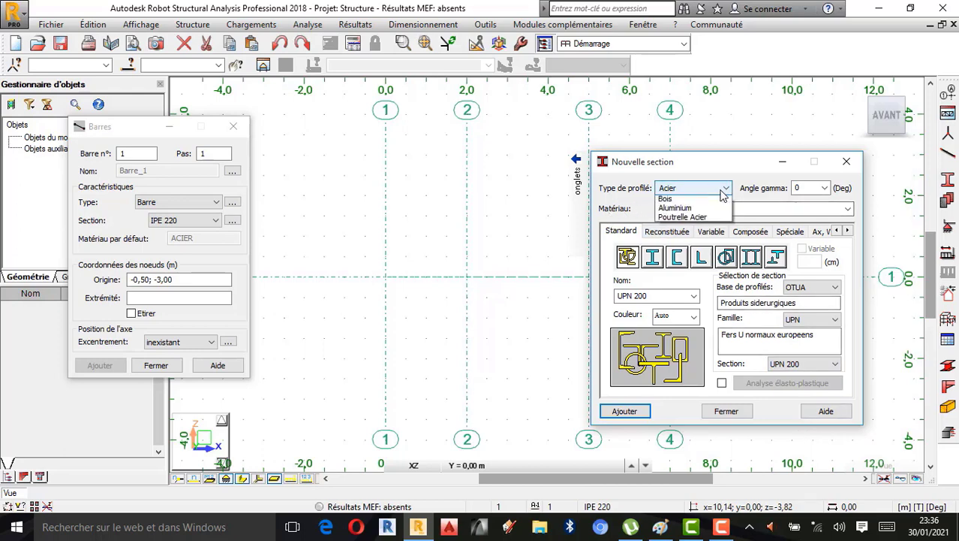
pyautogui.click(722, 192)
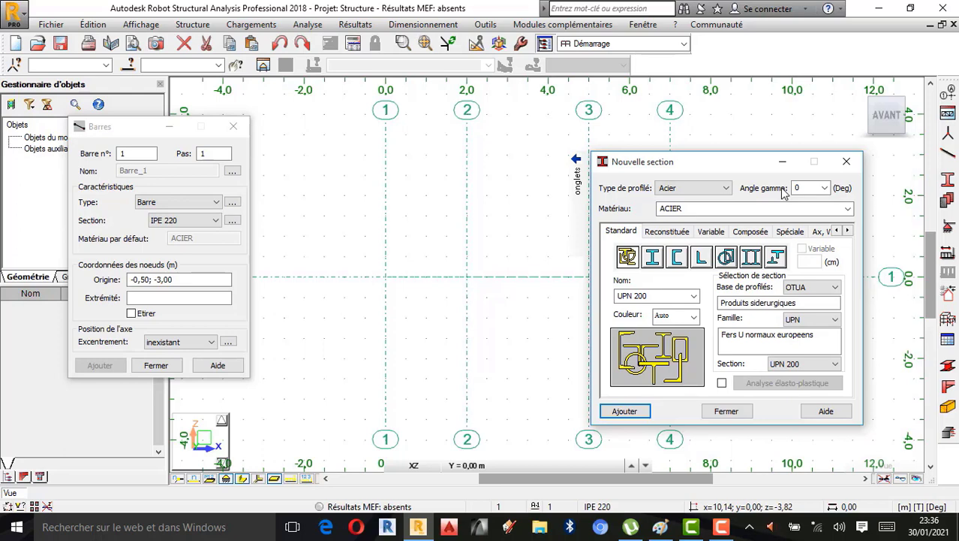
pyautogui.click(695, 316)
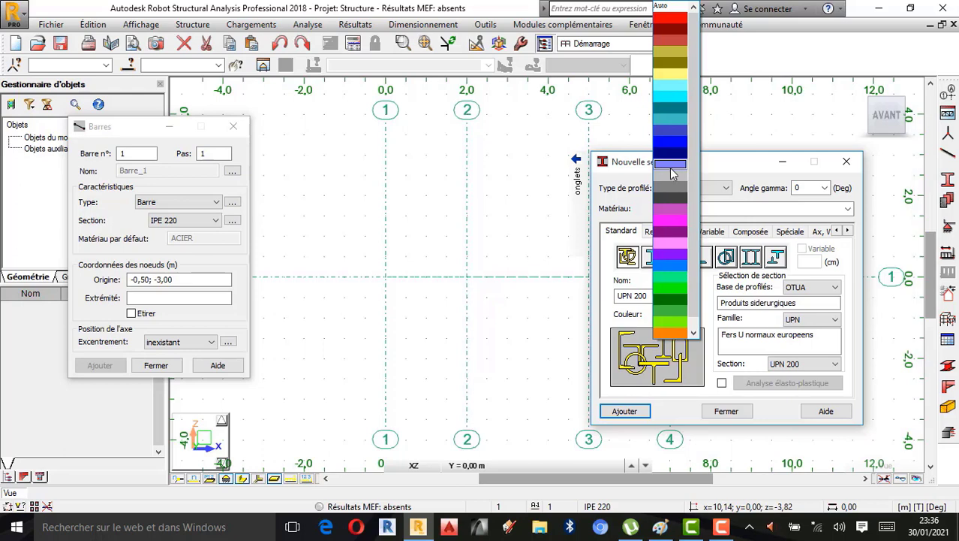
pyautogui.click(677, 211)
pyautogui.click(631, 415)
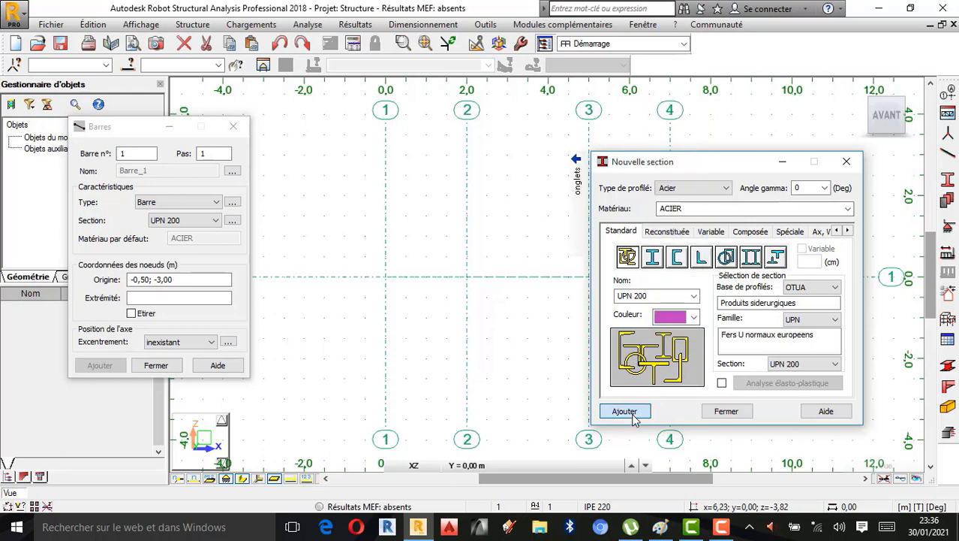
pyautogui.click(725, 411)
# Step: Draw a single UPN 200 bar from 0,00; 0,00 to 7,00; 0,00 and briefly display its profile shape
pyautogui.moveTo(154, 136); pyautogui.dragTo(129, 134)
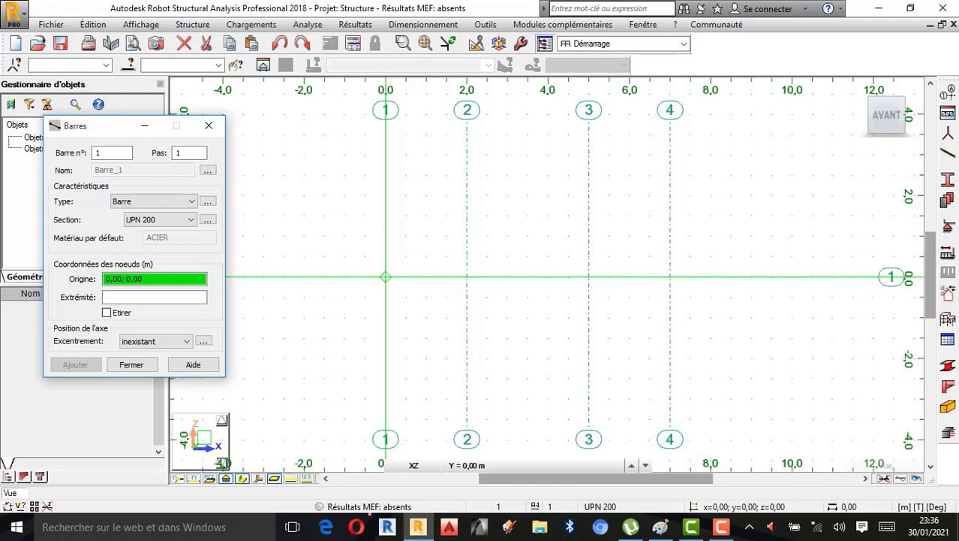
pyautogui.click(385, 277)
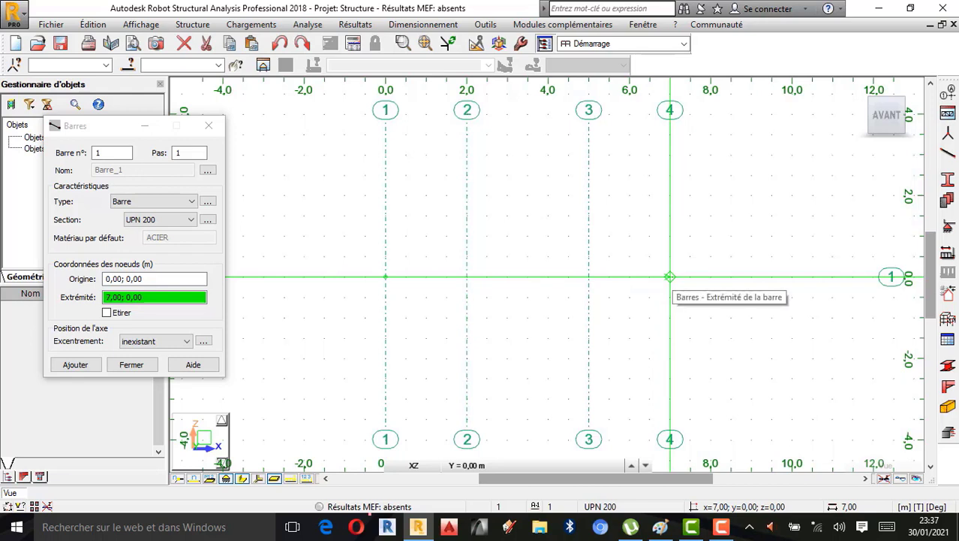
pyautogui.click(669, 276)
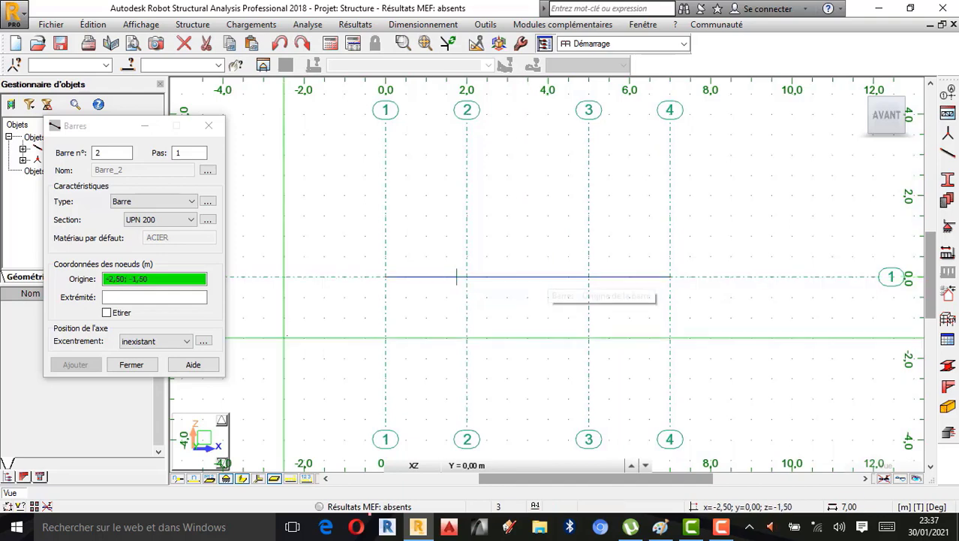
pyautogui.click(131, 364)
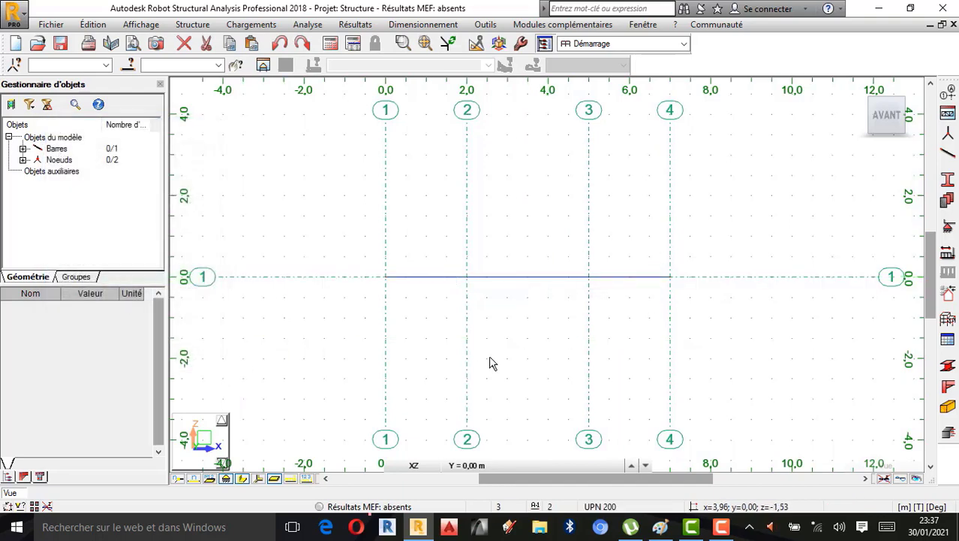
pyautogui.click(243, 479)
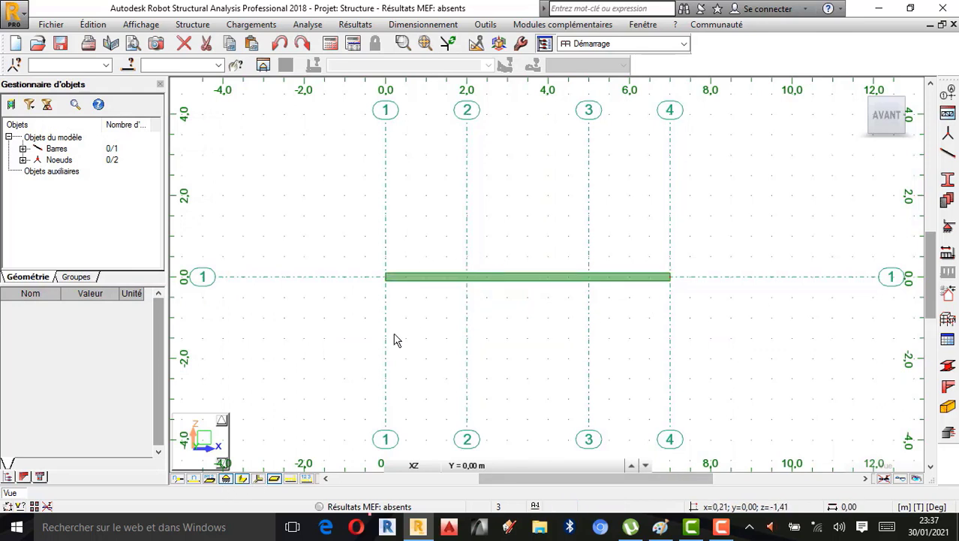
pyautogui.click(242, 480)
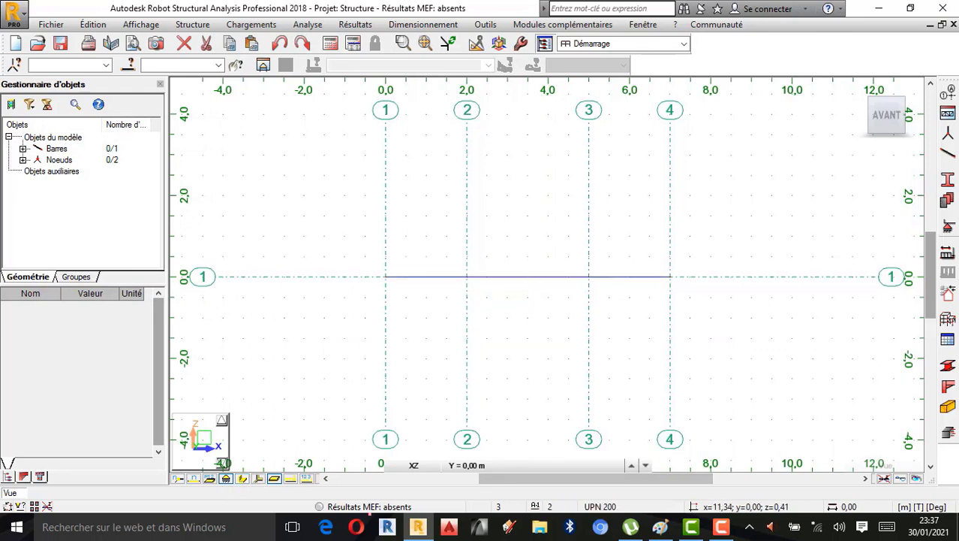
# Step: Apply a Rotule support to the beam's start node on axis 1, and make Appui simple the active support type
pyautogui.click(948, 228)
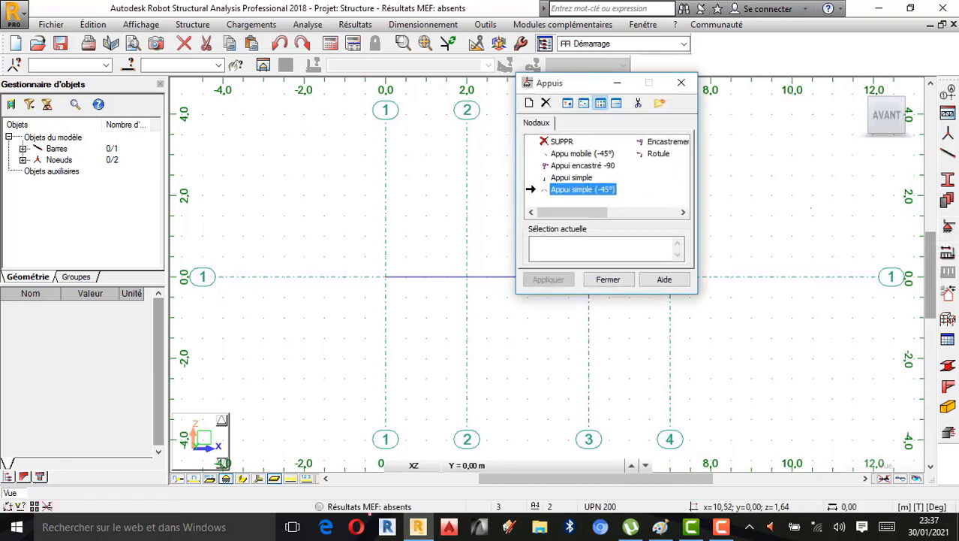
pyautogui.moveTo(575, 82); pyautogui.dragTo(127, 107)
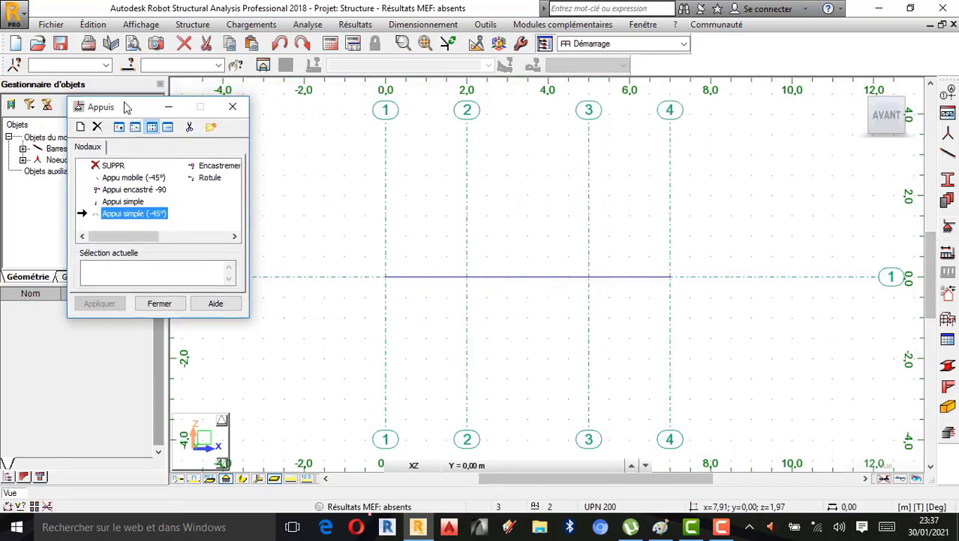
pyautogui.click(210, 178)
pyautogui.click(385, 276)
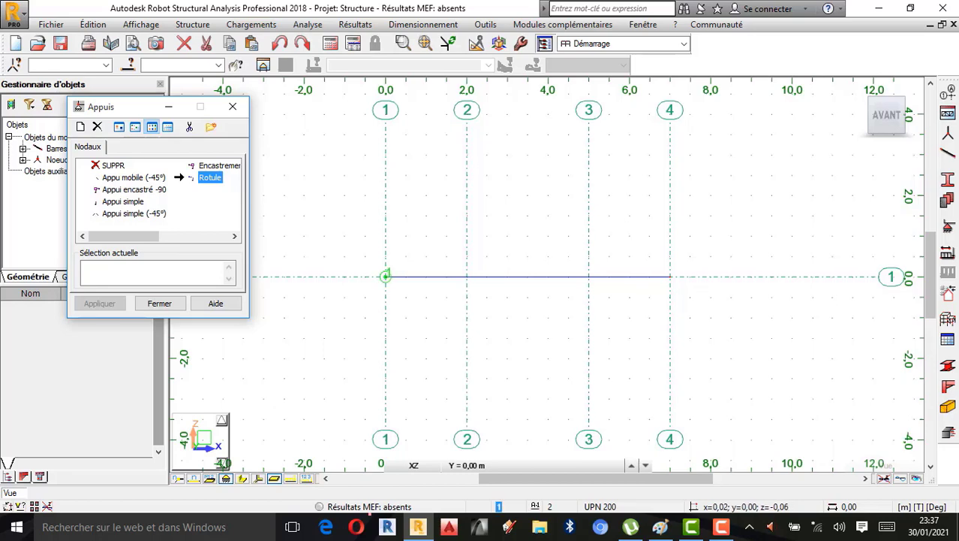
pyautogui.click(123, 202)
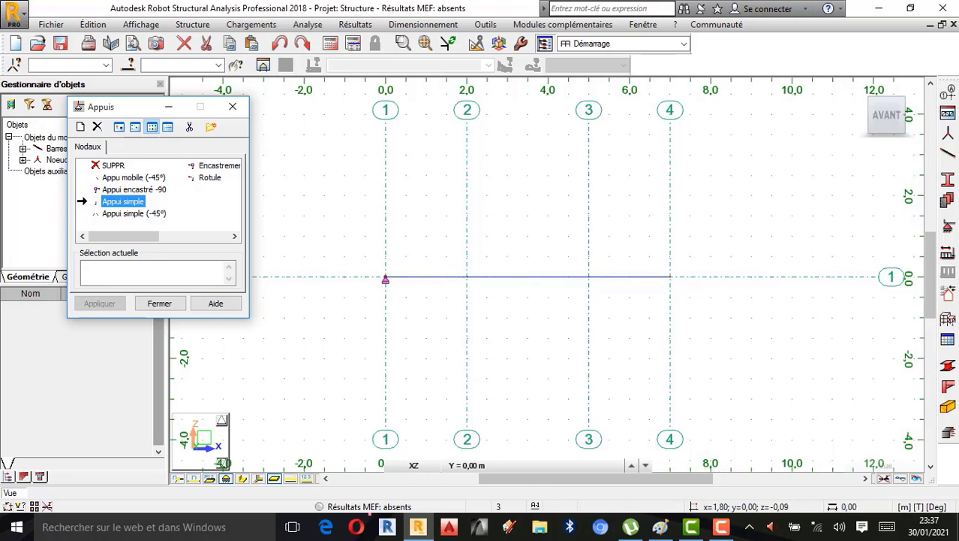
pyautogui.click(232, 108)
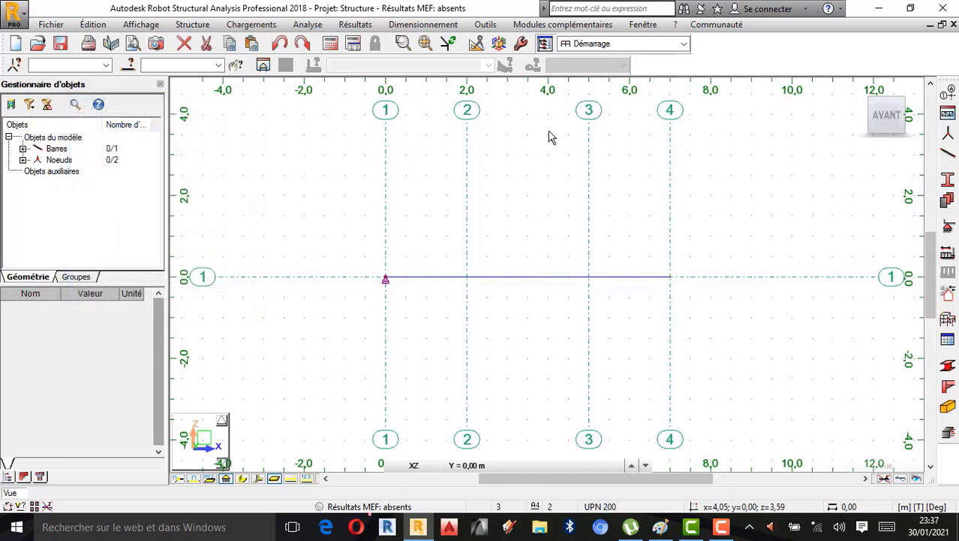
# Step: Add nodes on the beam at 2,00; 0,00 and 5,00; 0,00, where axes 2 and 3 cross it
pyautogui.click(949, 134)
pyautogui.click(466, 277)
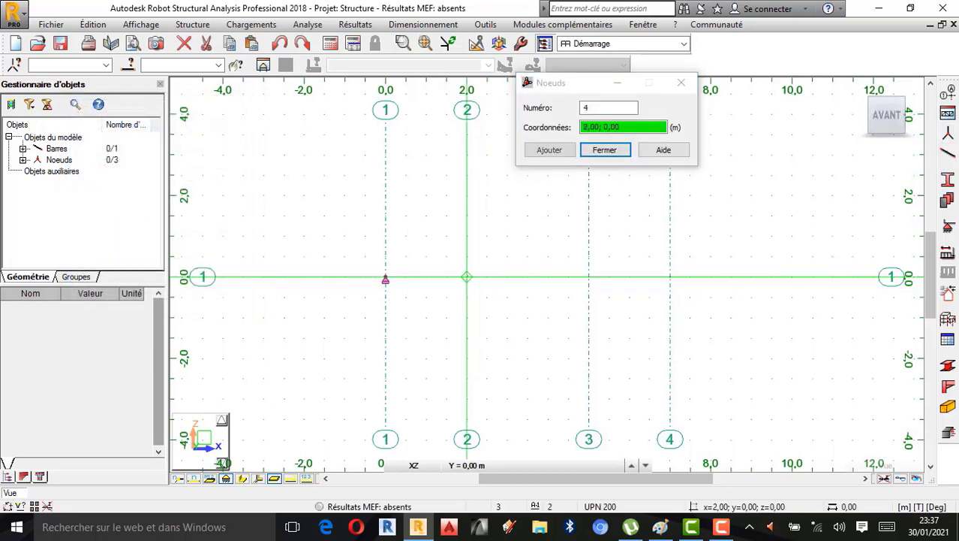
pyautogui.click(589, 277)
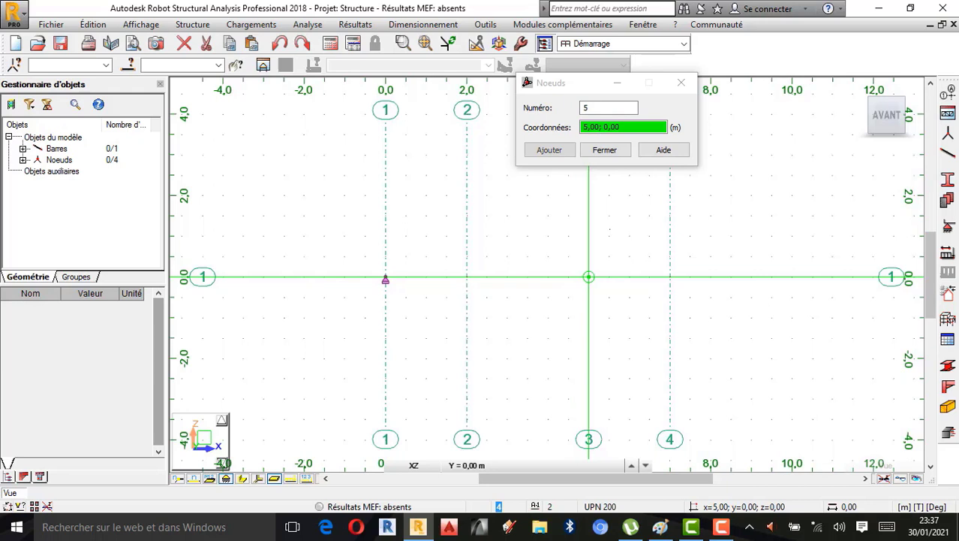
pyautogui.click(605, 150)
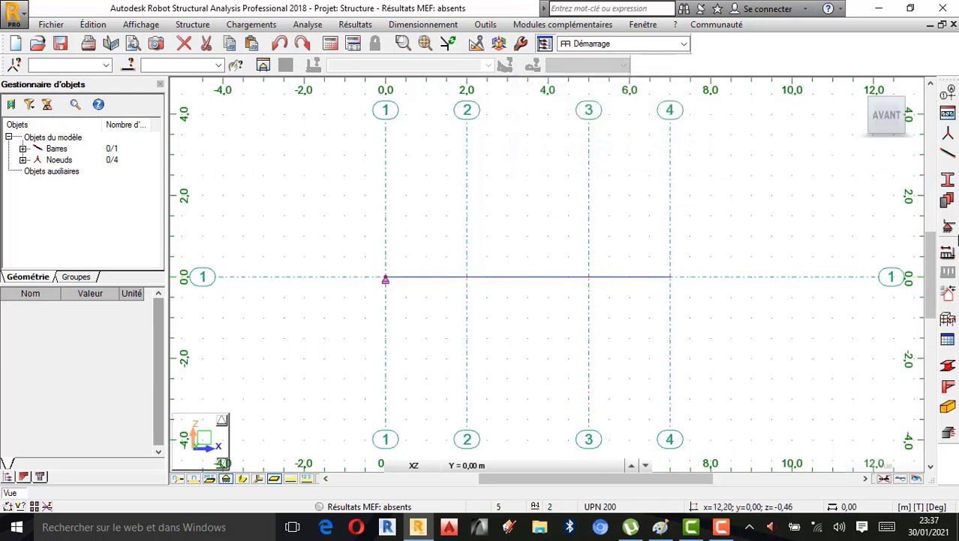
# Step: Apply Appui simple supports to the beam's nodes on axes 2, 3 and 4
pyautogui.click(947, 227)
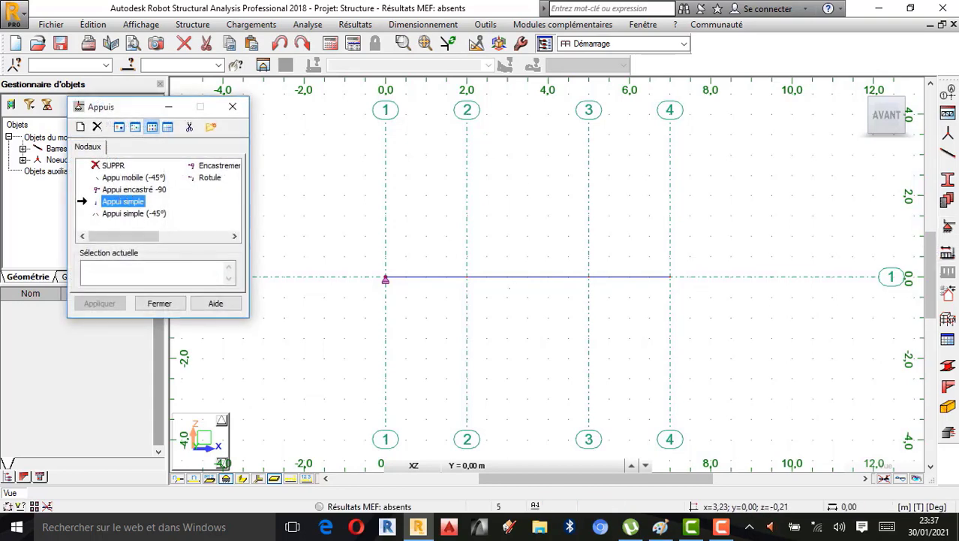
pyautogui.click(467, 279)
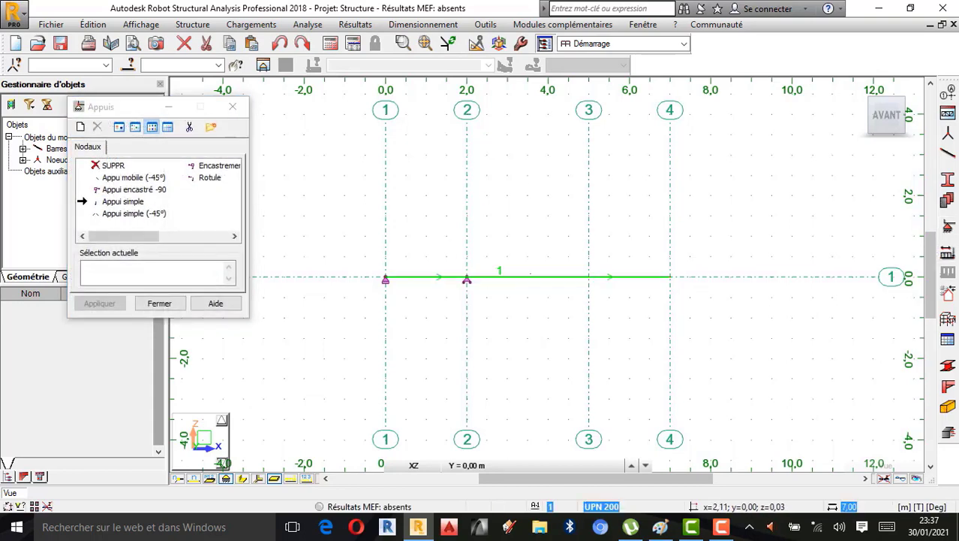
pyautogui.click(589, 276)
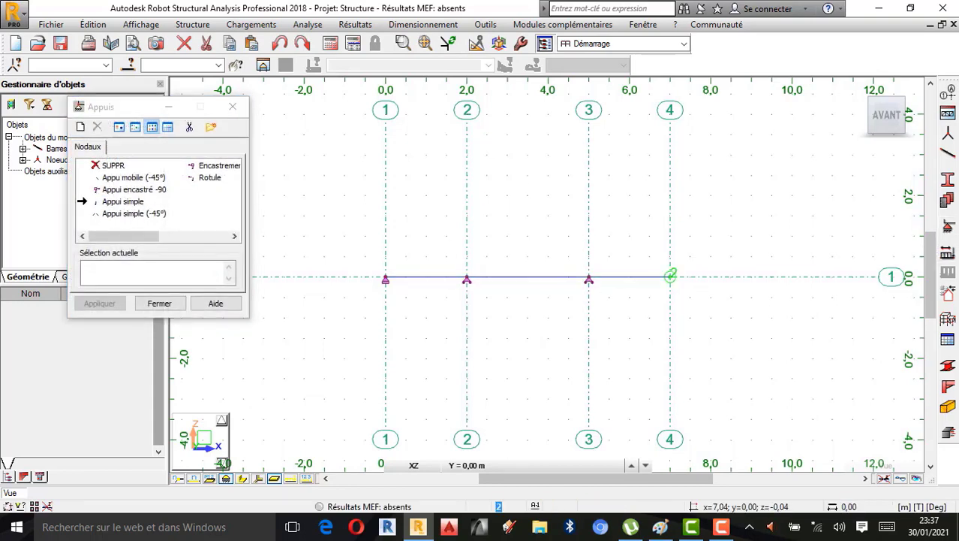
pyautogui.click(233, 109)
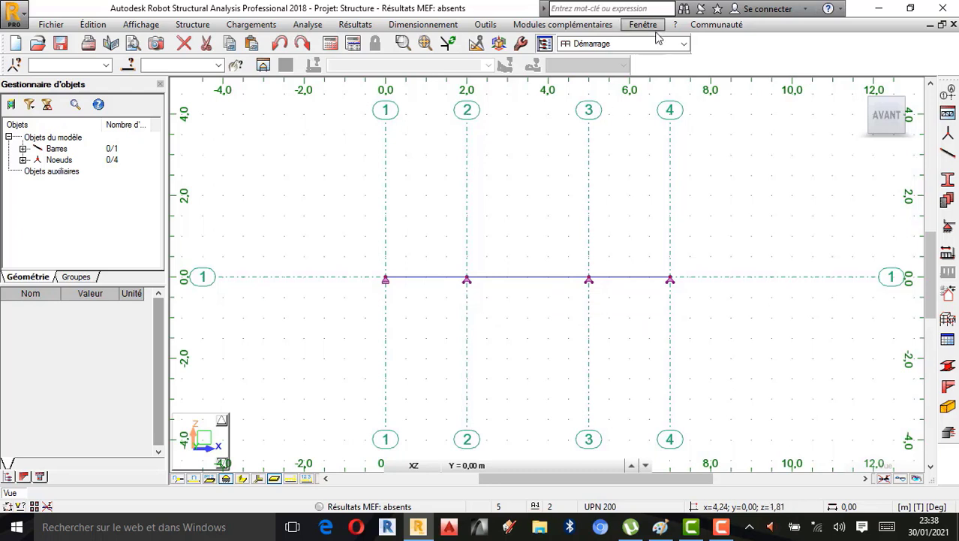
# Step: Add a dimension line for the first span from 0,00; 0,00 to 2,00; 0,00, placed at 1,00; -0,50
pyautogui.click(488, 27)
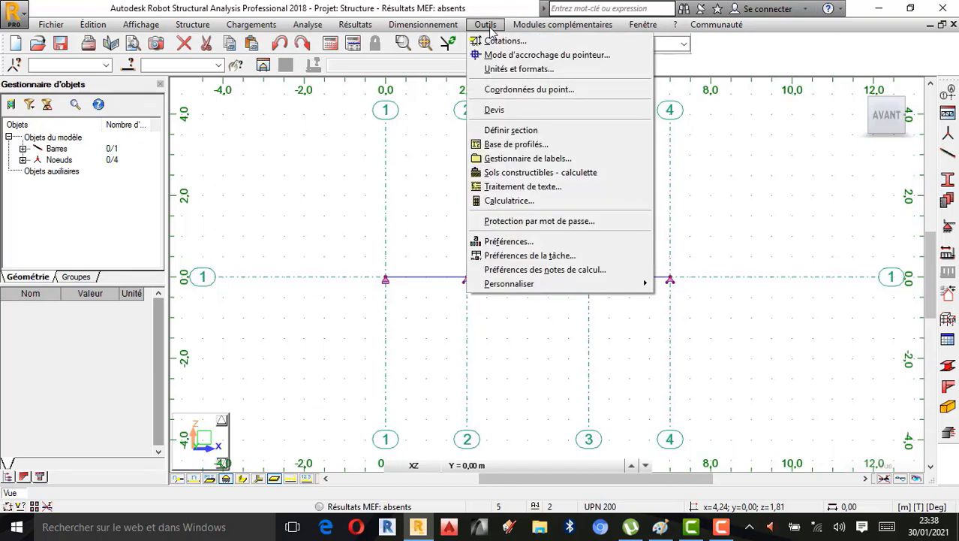
pyautogui.click(496, 36)
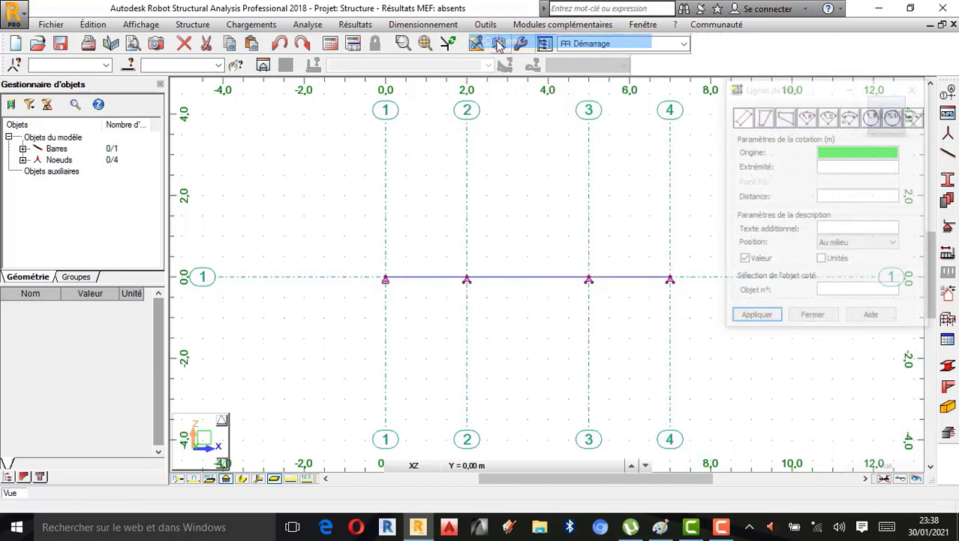
pyautogui.click(386, 281)
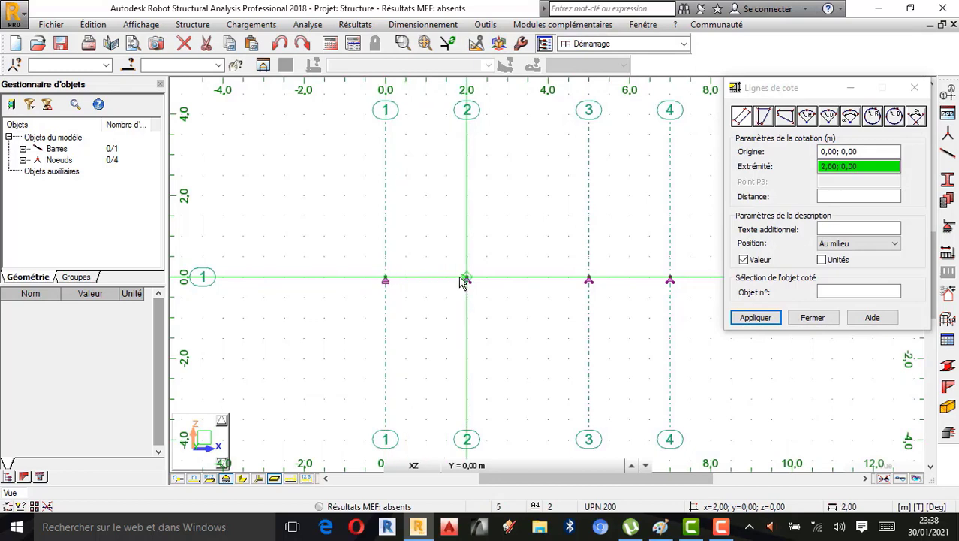
pyautogui.click(466, 281)
pyautogui.click(423, 299)
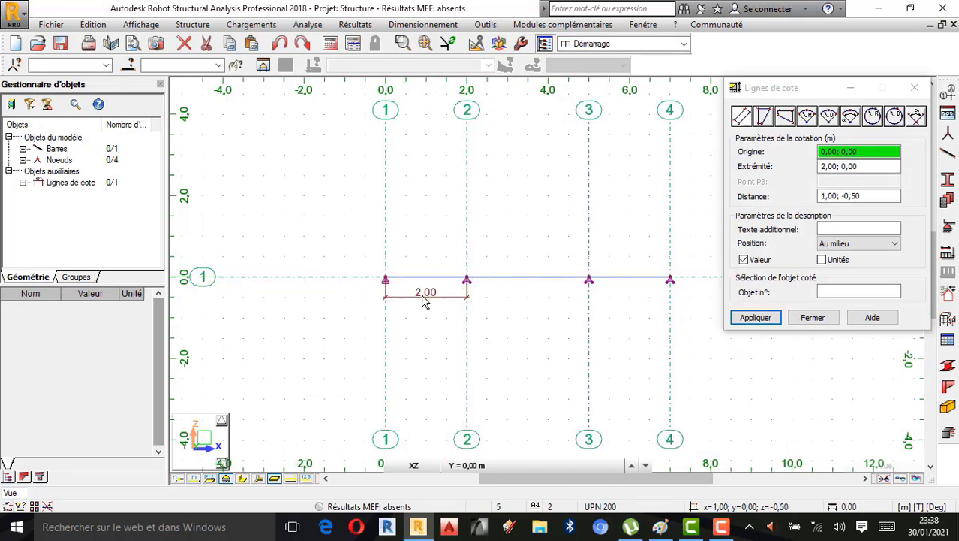
# Step: Dimension the second span from 2,00 to 5,00 and the third from 5,00 to 7,00, in line with the first dimension
pyautogui.click(466, 280)
pyautogui.click(589, 281)
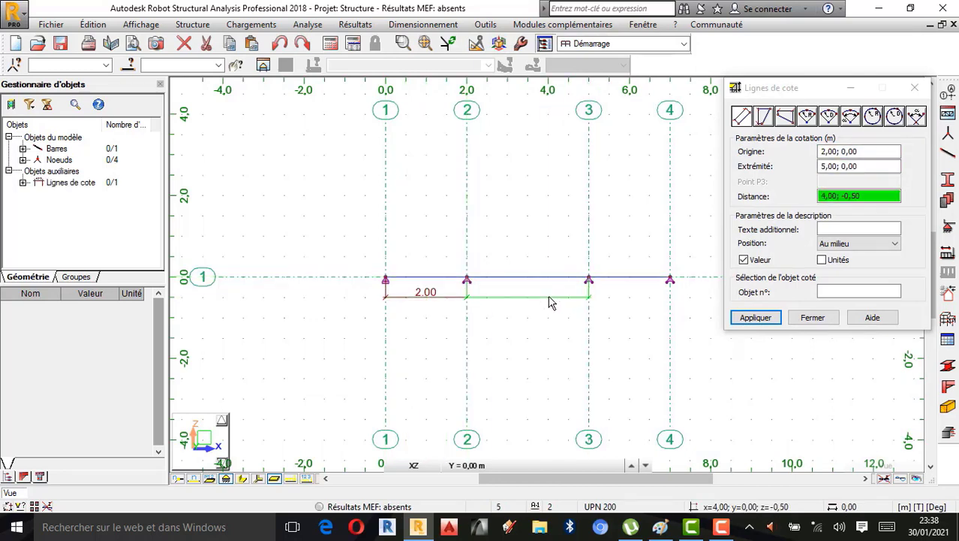
pyautogui.click(552, 300)
pyautogui.click(588, 281)
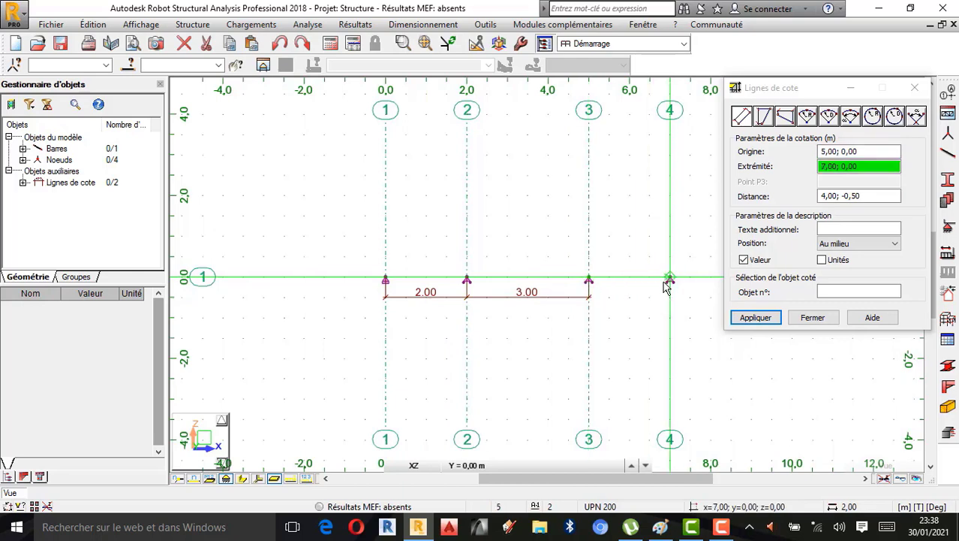
pyautogui.click(670, 281)
pyautogui.click(649, 301)
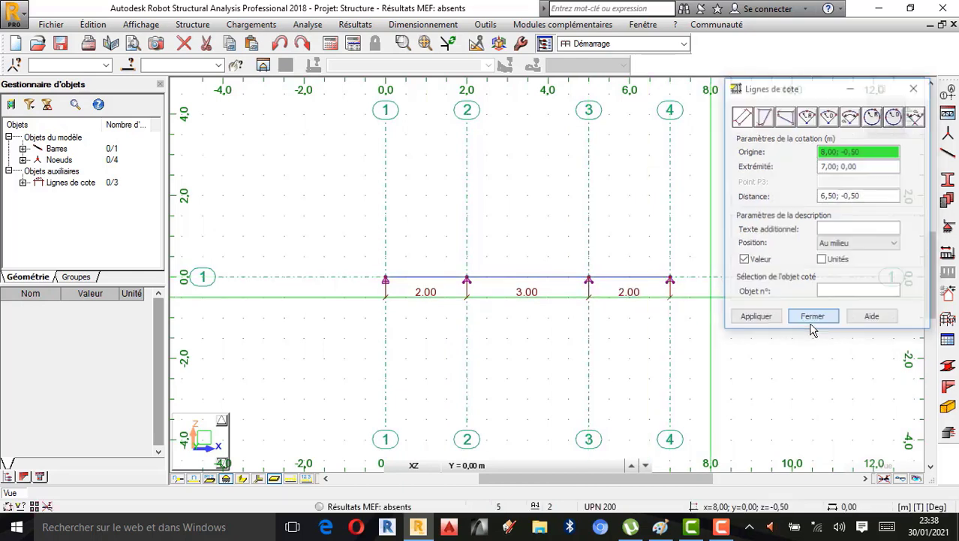
pyautogui.click(812, 319)
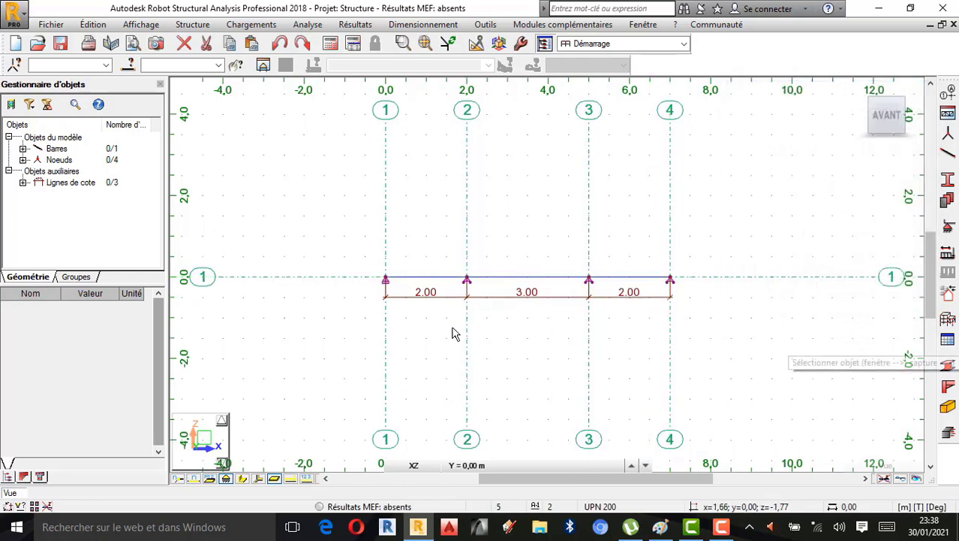
pyautogui.scroll(3, 469, 300)
pyautogui.scroll(1, 508, 282)
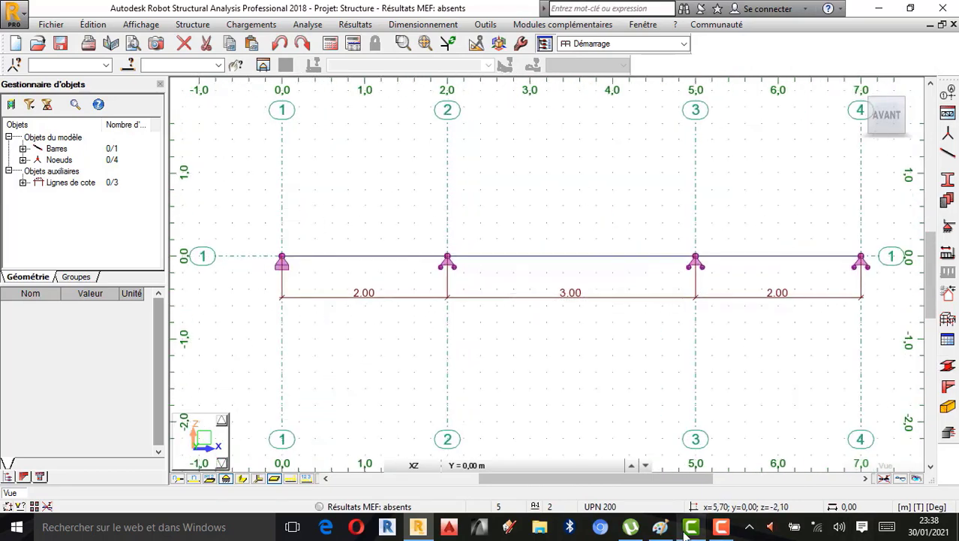
# Step: Switch to Paint, mark the circled M in the sketch with a red stroke, and return to Robot
pyautogui.click(661, 527)
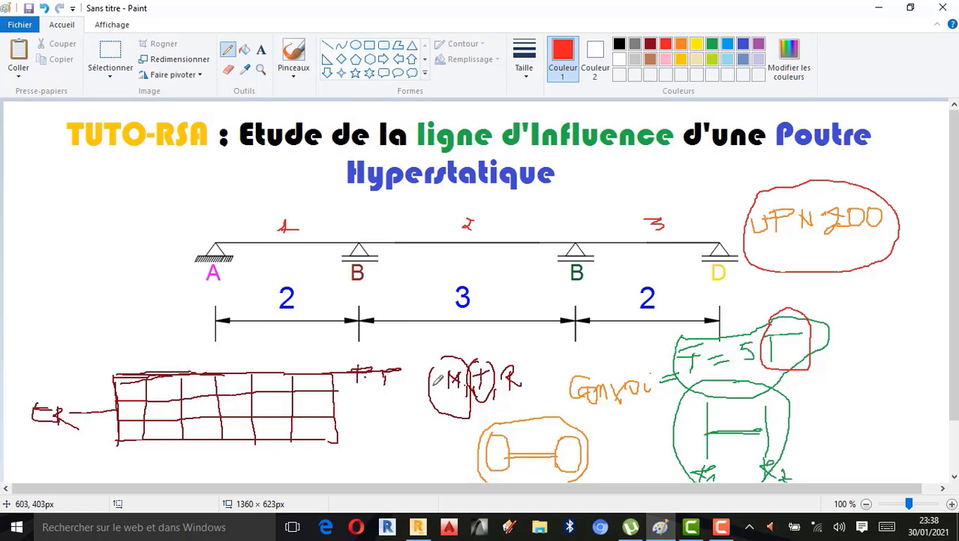
pyautogui.moveTo(448, 354); pyautogui.dragTo(434, 383)
pyautogui.click(418, 527)
# Step: Open the Charges roulantes definition and move its window clear of the beam
pyautogui.scroll(-1, 465, 367)
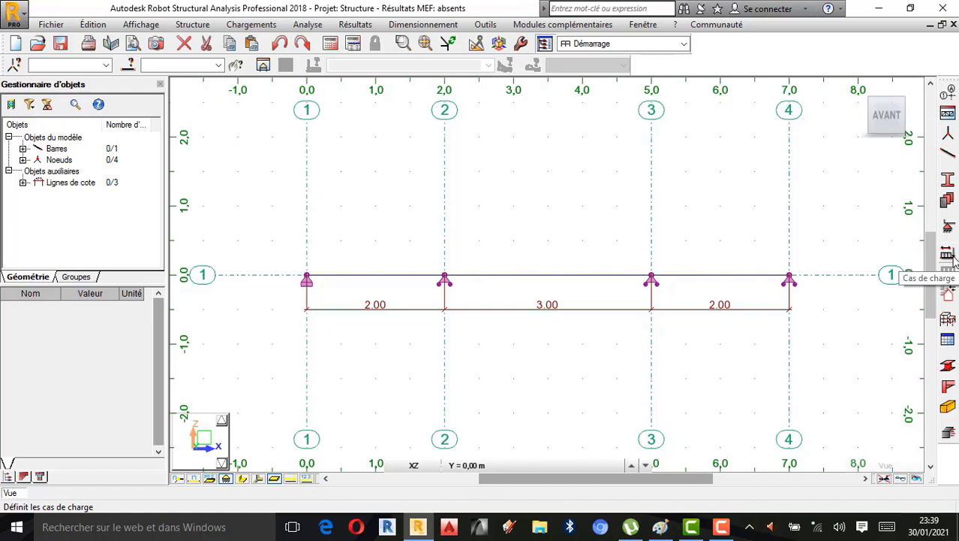
pyautogui.click(253, 25)
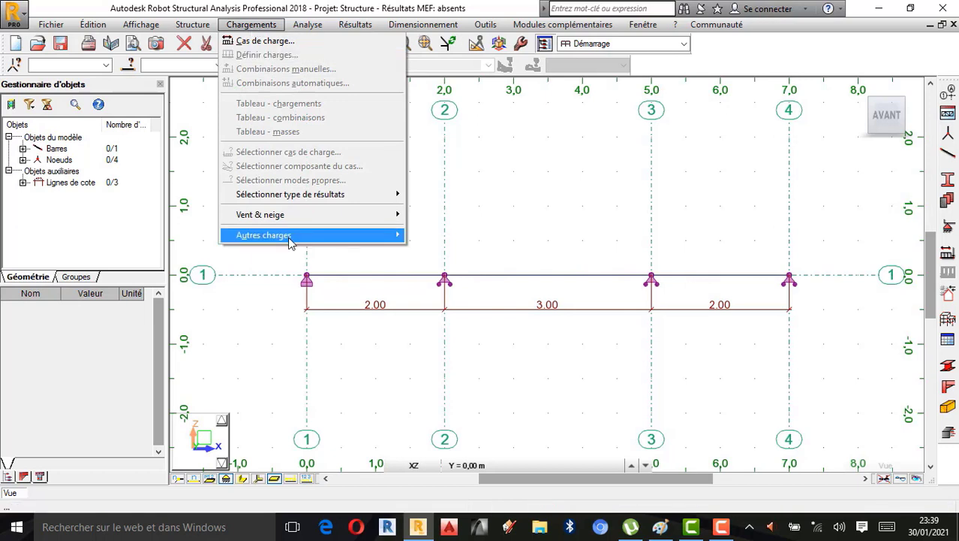
pyautogui.moveTo(290, 239)
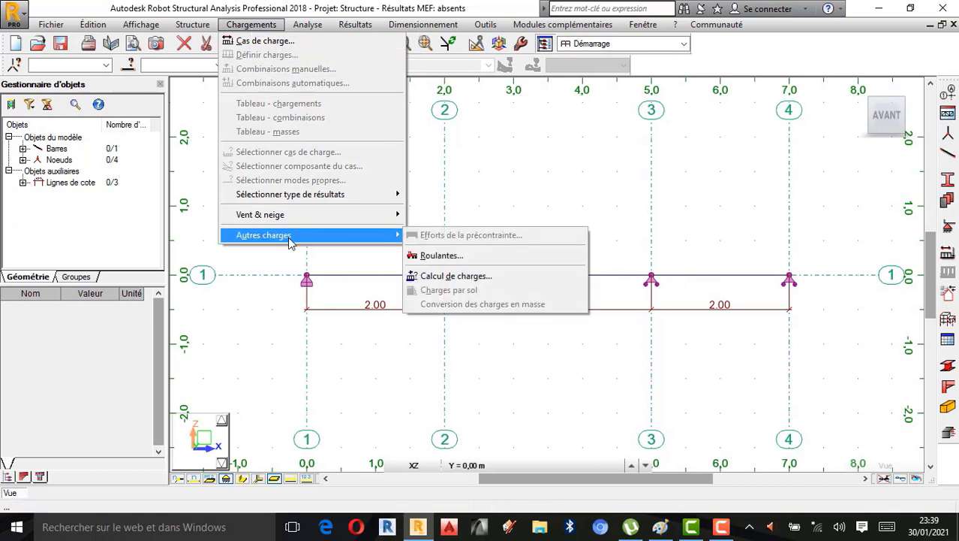
pyautogui.click(443, 256)
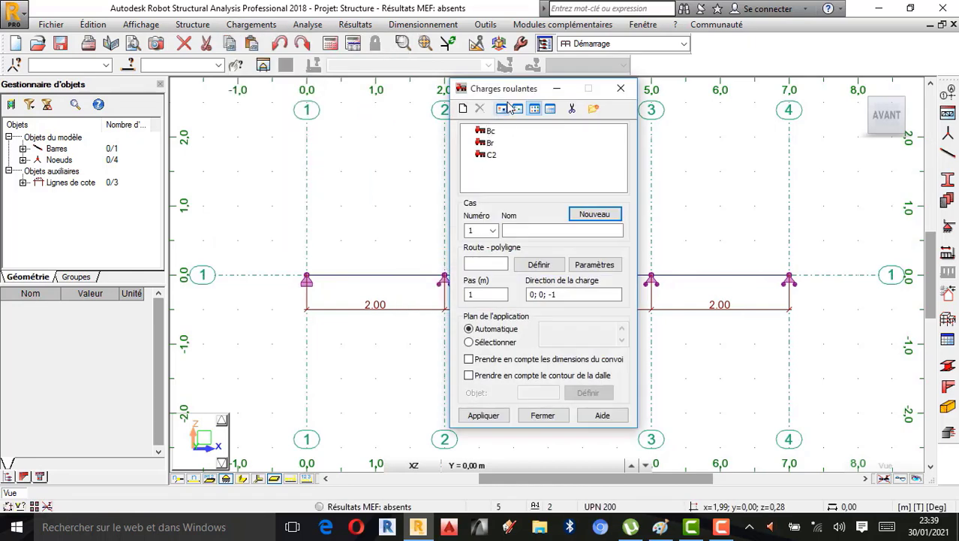
pyautogui.moveTo(515, 94); pyautogui.dragTo(139, 111)
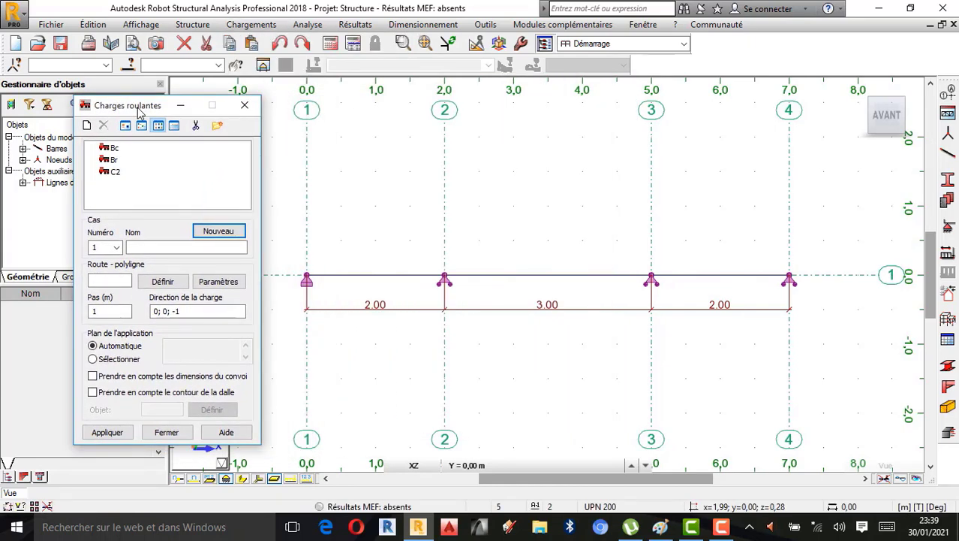
pyautogui.click(414, 464)
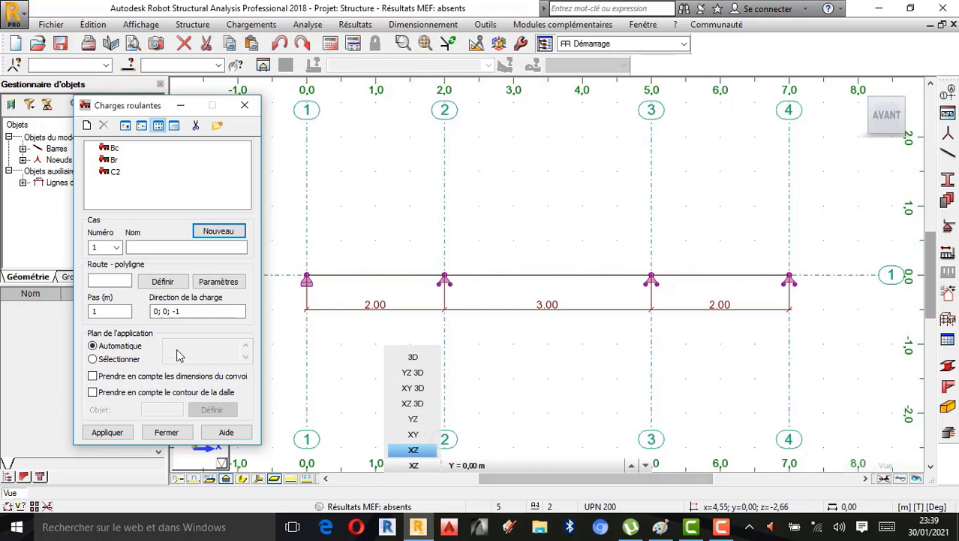
# Step: Switch to Paint, retrace the 5T load value of the convoy in red, and return to Robot
pyautogui.click(661, 527)
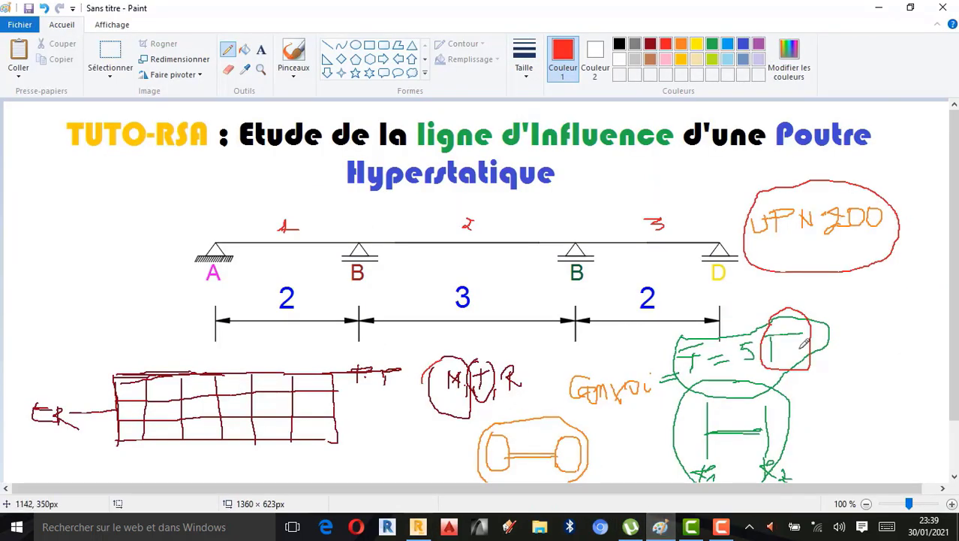
pyautogui.moveTo(756, 340)
pyautogui.mouseDown()
pyautogui.moveTo(741, 361)
pyautogui.moveTo(749, 338)
pyautogui.moveTo(793, 340)
pyautogui.mouseUp()
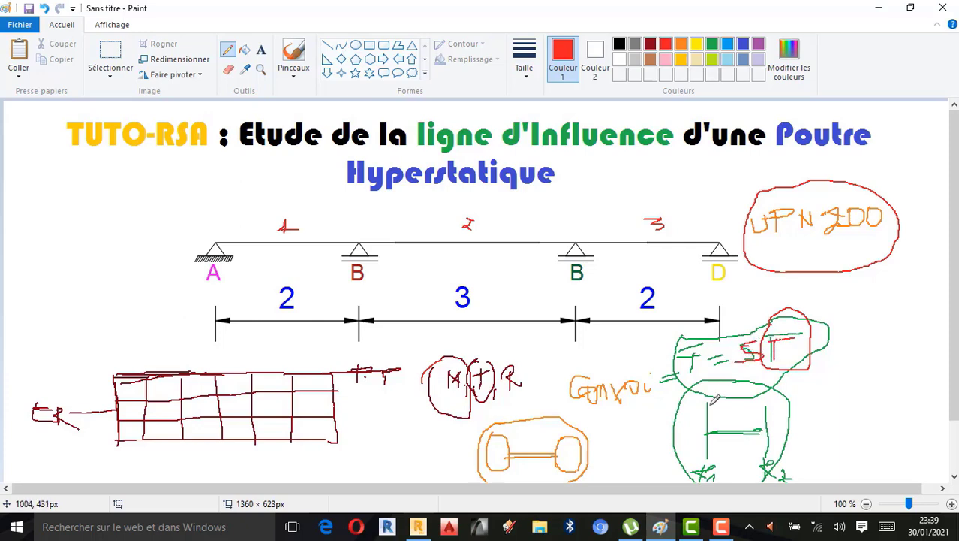
pyautogui.click(418, 527)
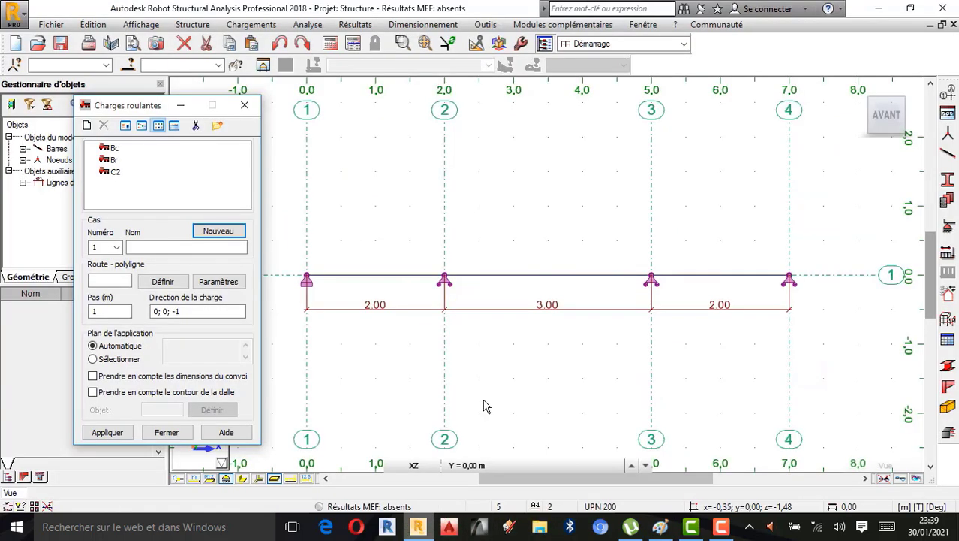
# Step: Create a new moving load case named Convoi R and set its displacement step to 0,50 m
pyautogui.click(225, 233)
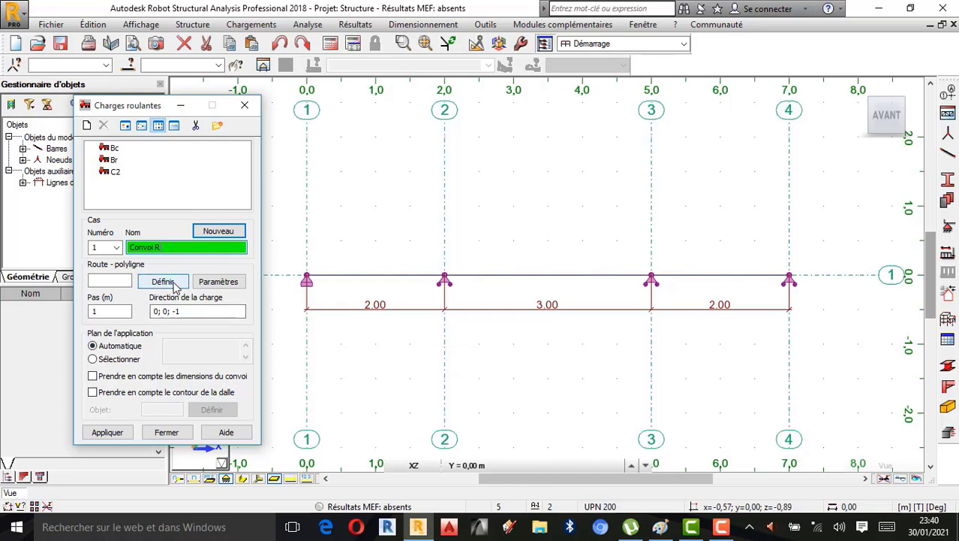
pyautogui.doubleClick(104, 316)
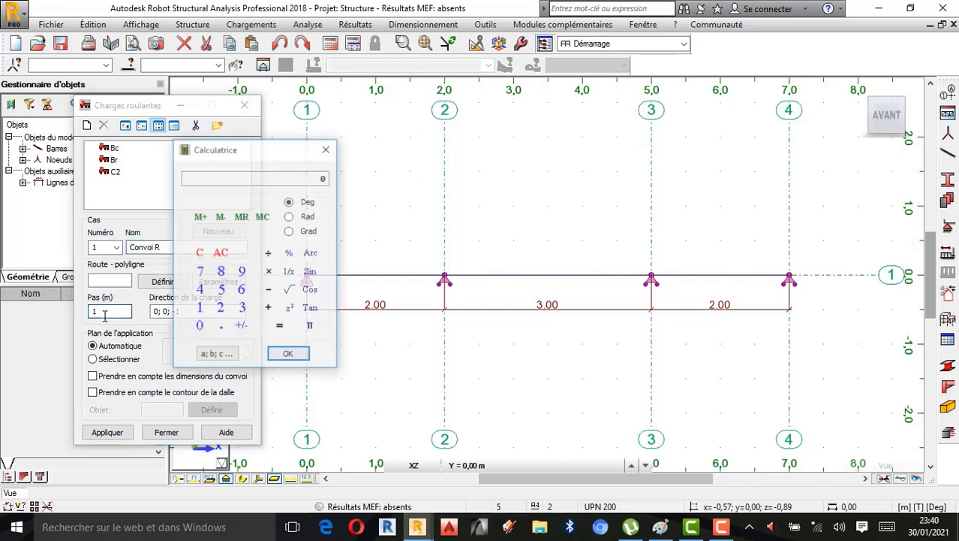
pyautogui.click(221, 326)
pyautogui.click(222, 290)
pyautogui.click(200, 326)
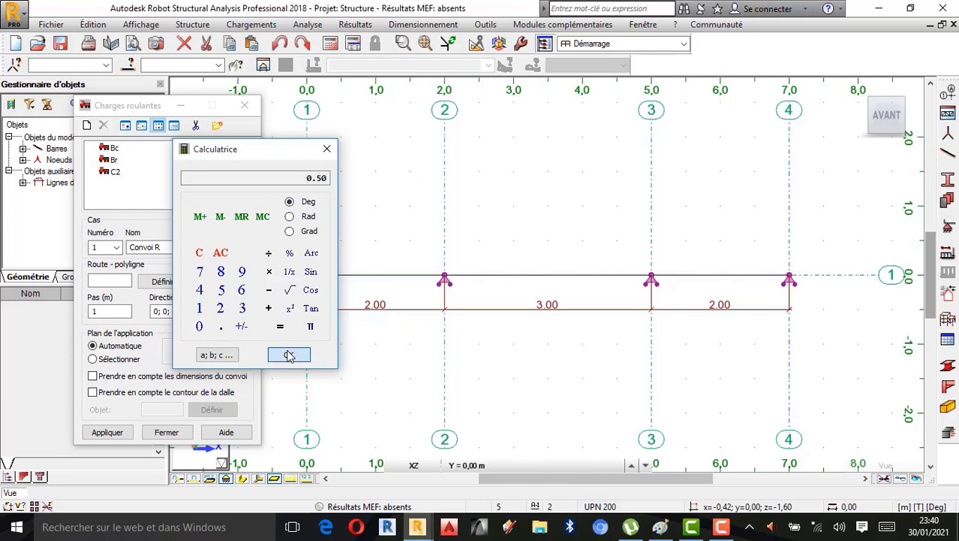
pyautogui.click(289, 354)
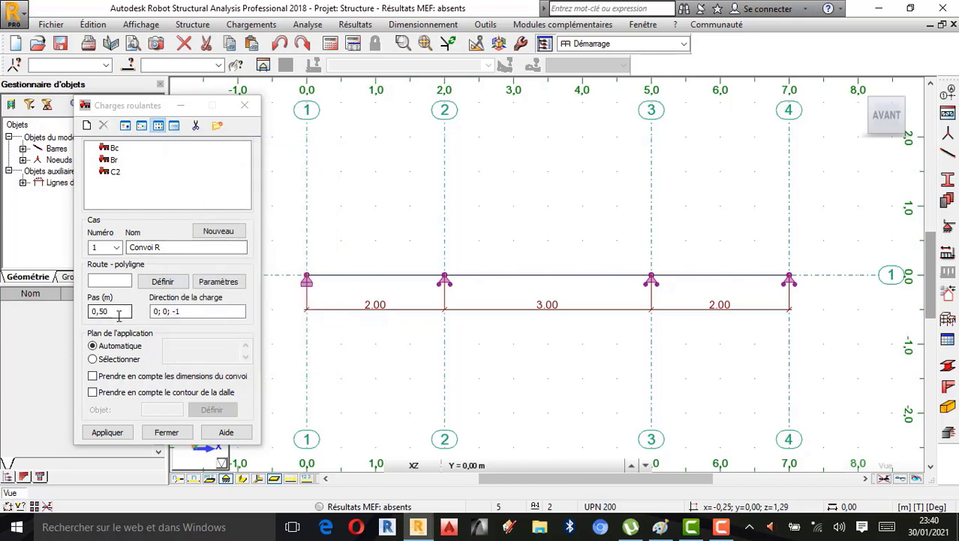
pyautogui.click(173, 315)
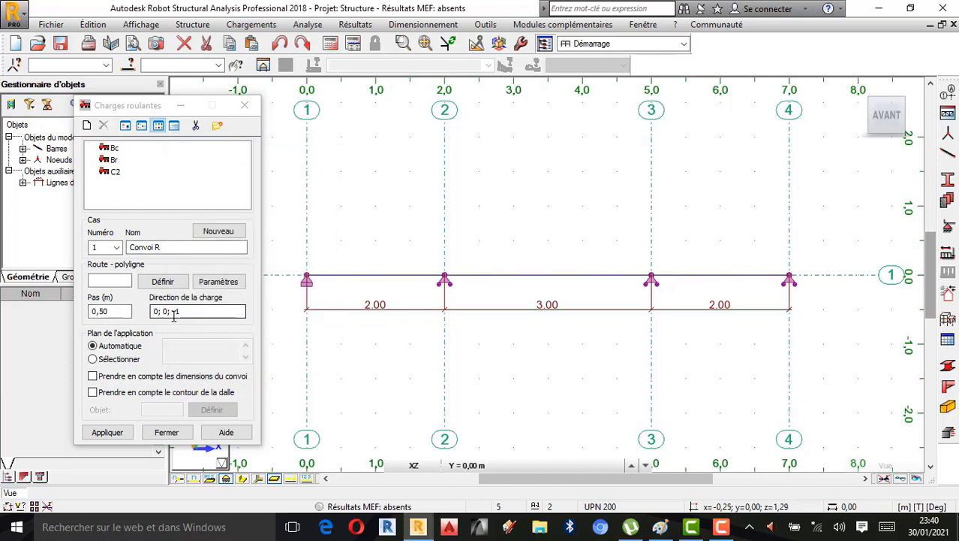
# Step: Define the convoy's route as a single line along the beam from 0,00; 0,00 to 7,00; 0,00
pyautogui.click(170, 283)
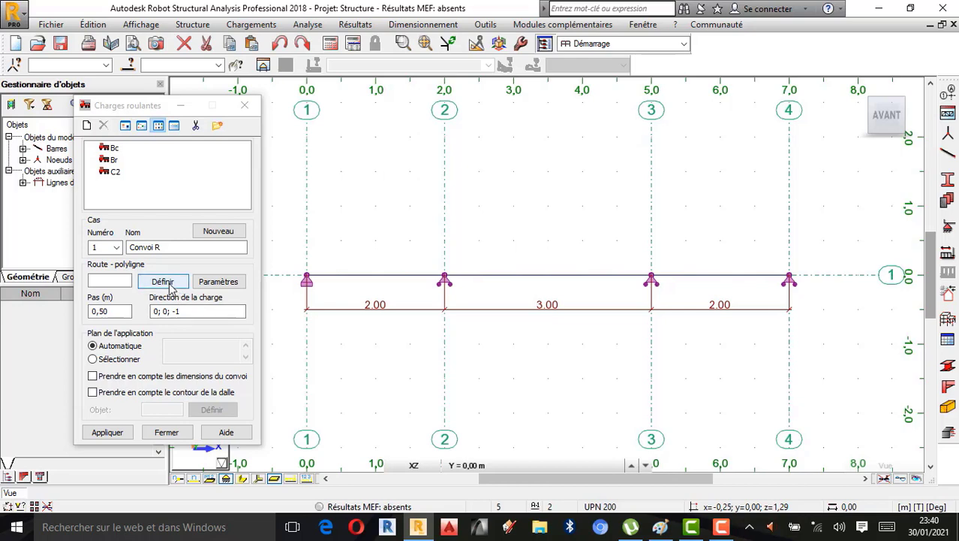
pyautogui.click(163, 281)
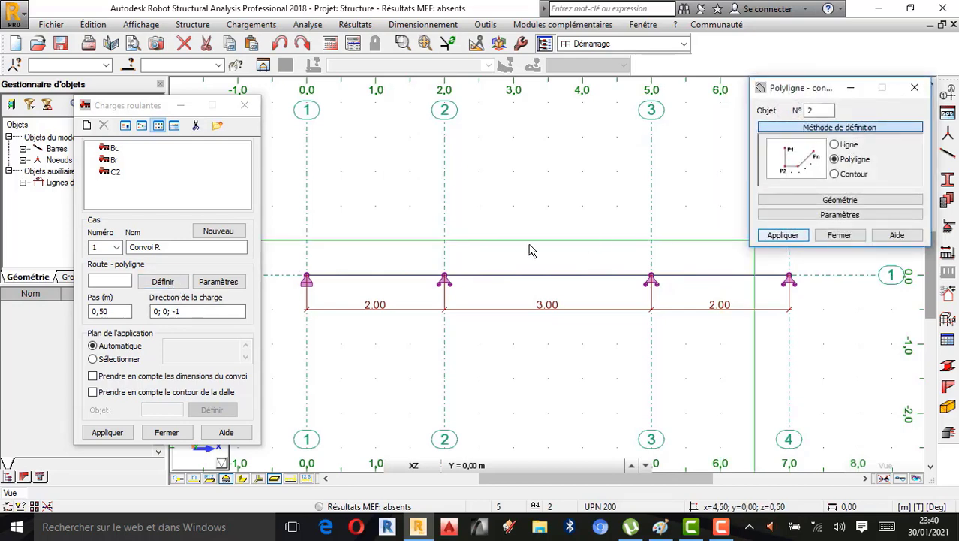
pyautogui.scroll(-2, 320, 278)
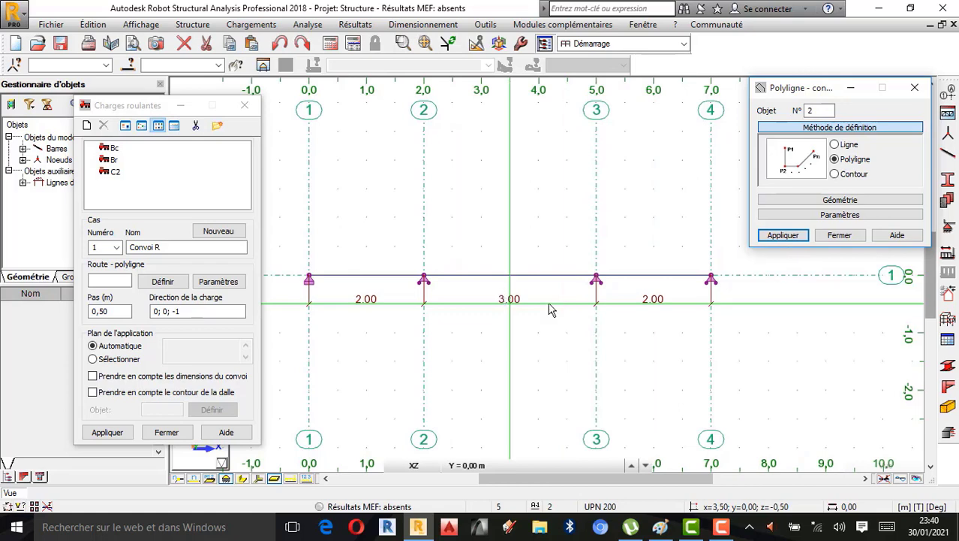
pyautogui.click(846, 148)
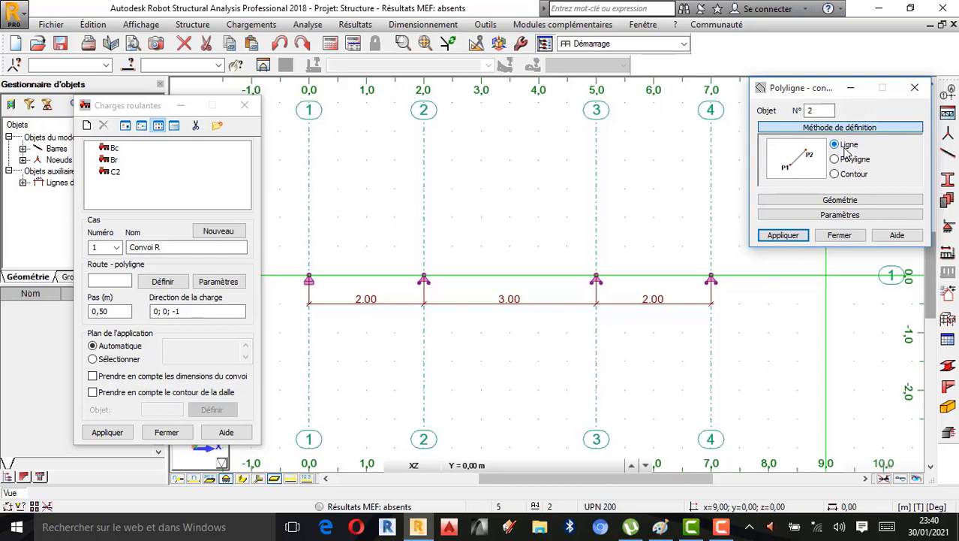
pyautogui.click(311, 280)
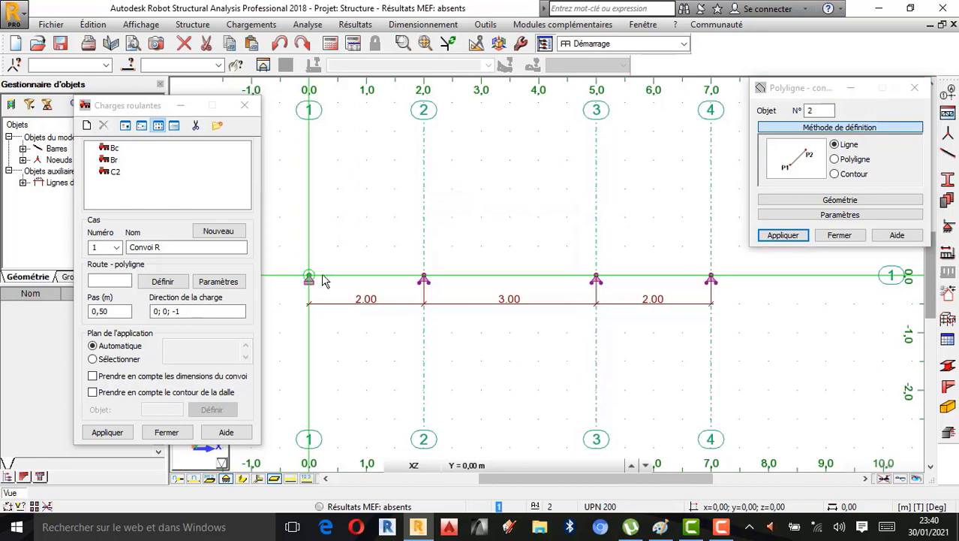
pyautogui.click(712, 279)
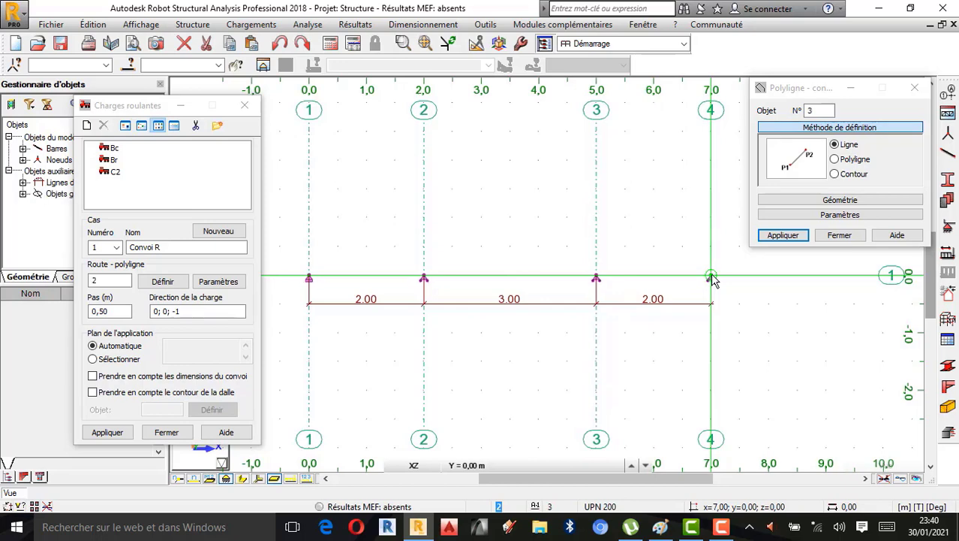
# Step: Close the route definition and undo the stray line drawn from the beam's end node on axis 4
pyautogui.click(783, 236)
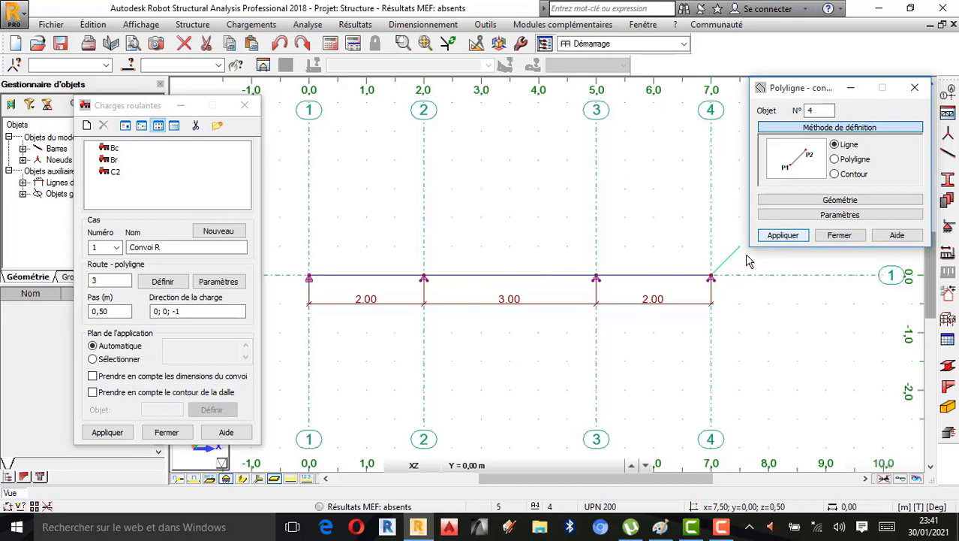
pyautogui.click(835, 237)
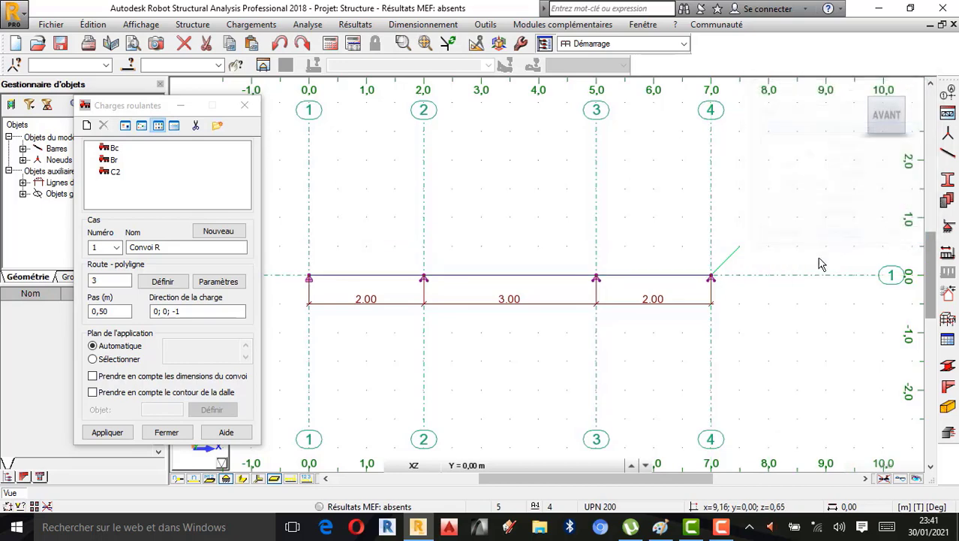
pyautogui.click(735, 262)
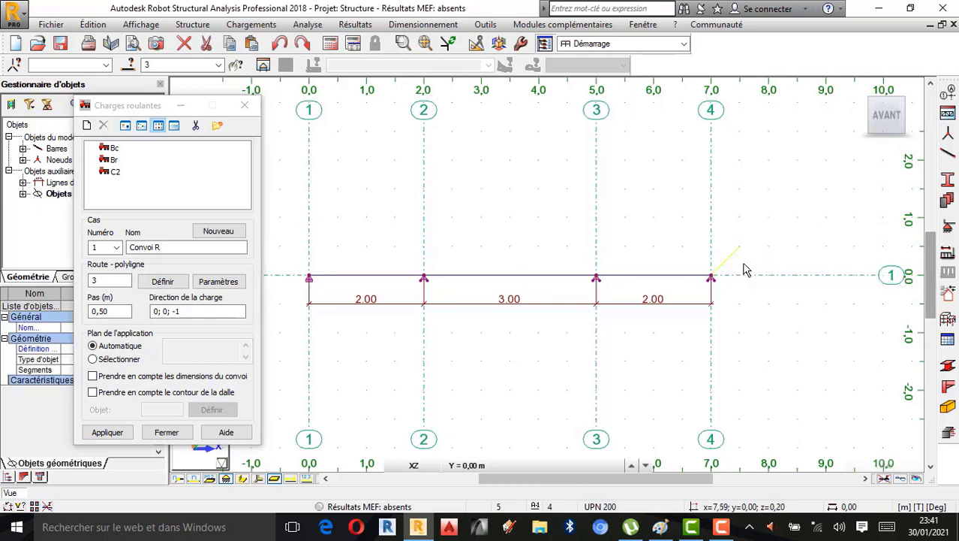
pyautogui.click(278, 45)
pyautogui.scroll(-1, 796, 307)
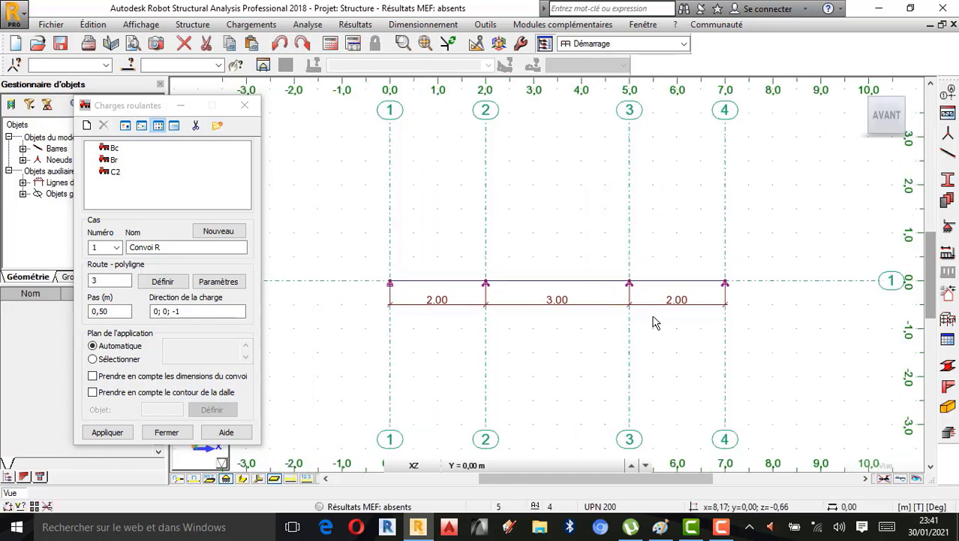
pyautogui.scroll(1, 510, 304)
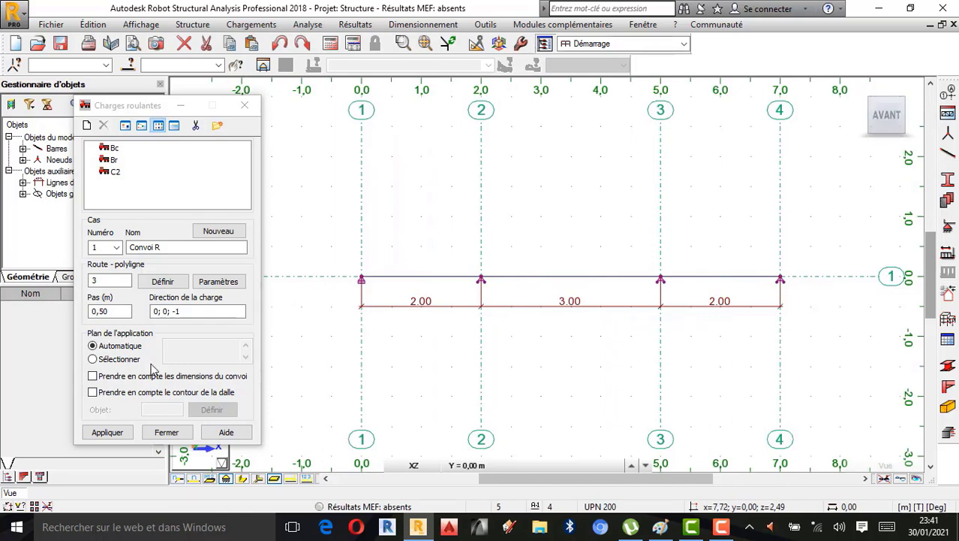
# Step: Start defining a new polyline route for the Convoi R load case and hide the support symbols
pyautogui.click(163, 282)
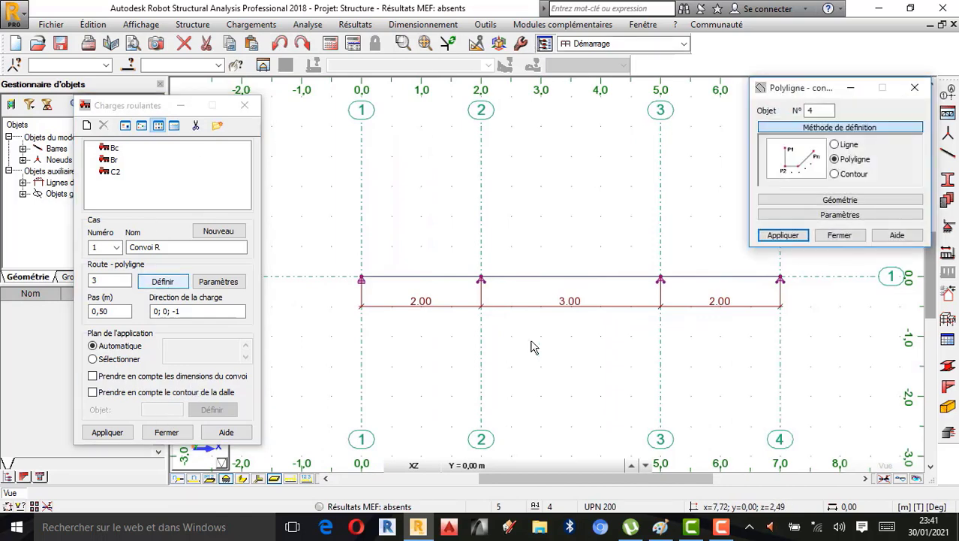
pyautogui.scroll(5, 352, 300)
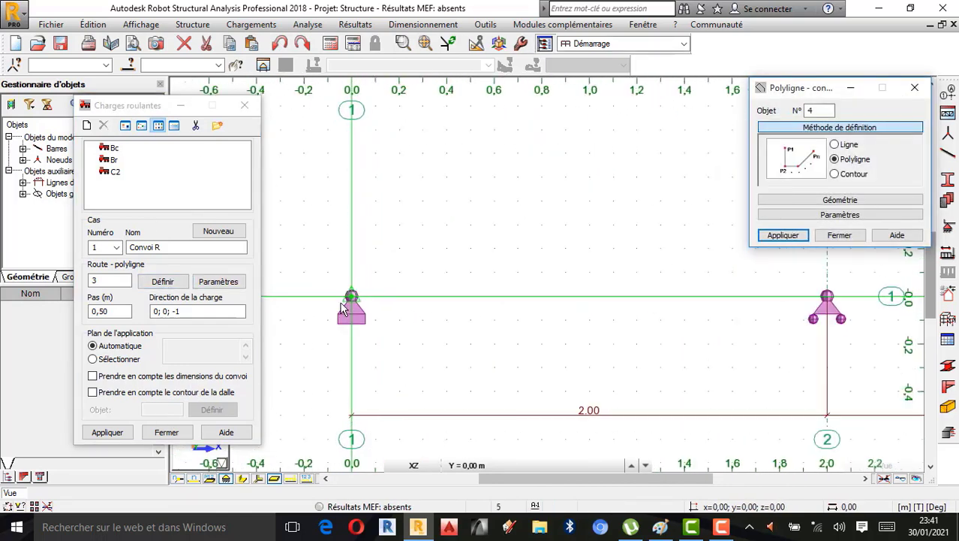
pyautogui.scroll(3, 346, 300)
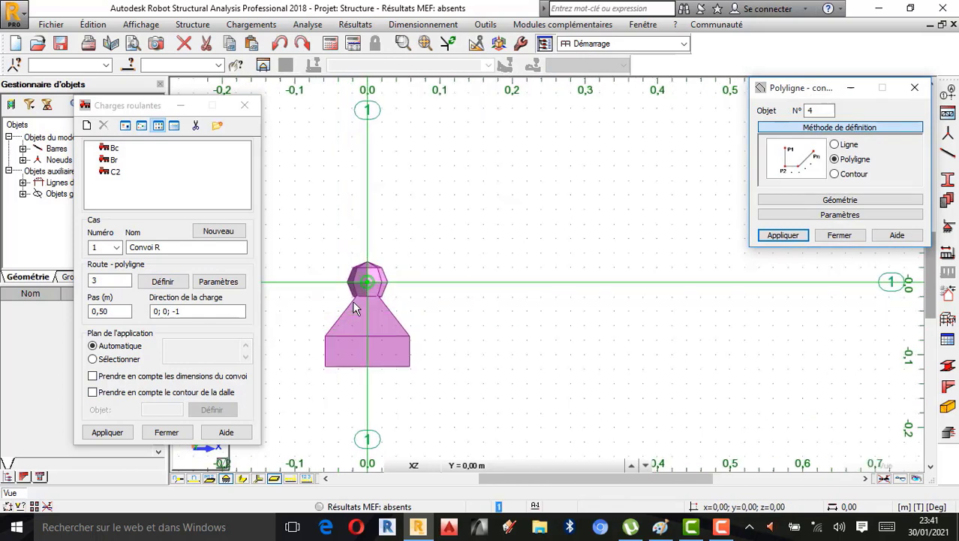
pyautogui.click(226, 480)
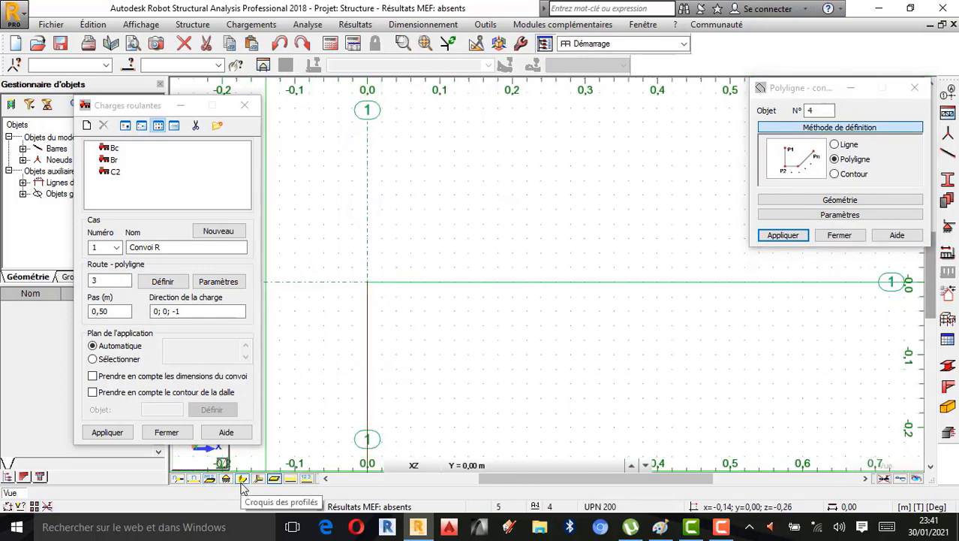
# Step: Draw the route polyline along the beam from 0,00; 0,00 on axis 1 to 7,00; 0,00 on axis 4 and apply it
pyautogui.scroll(3, 368, 291)
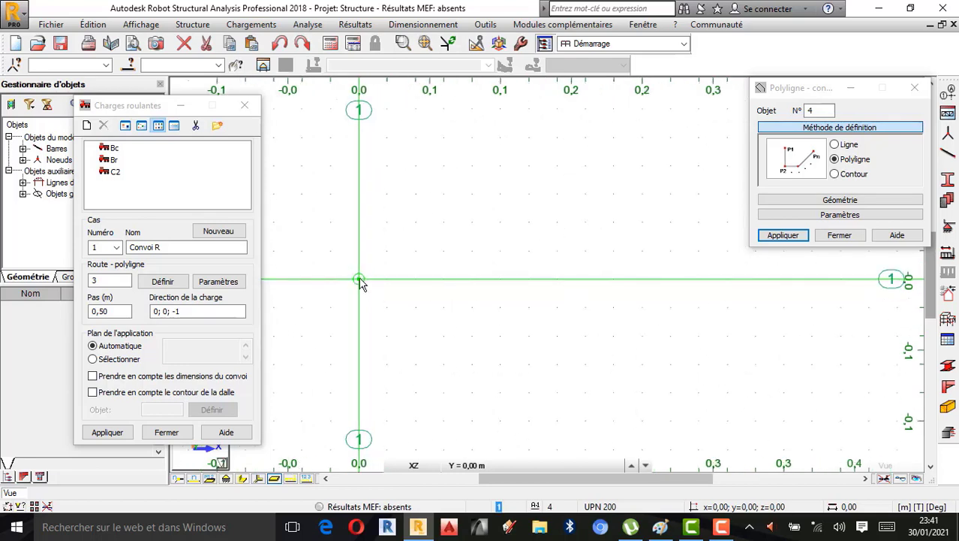
pyautogui.scroll(-5, 308, 312)
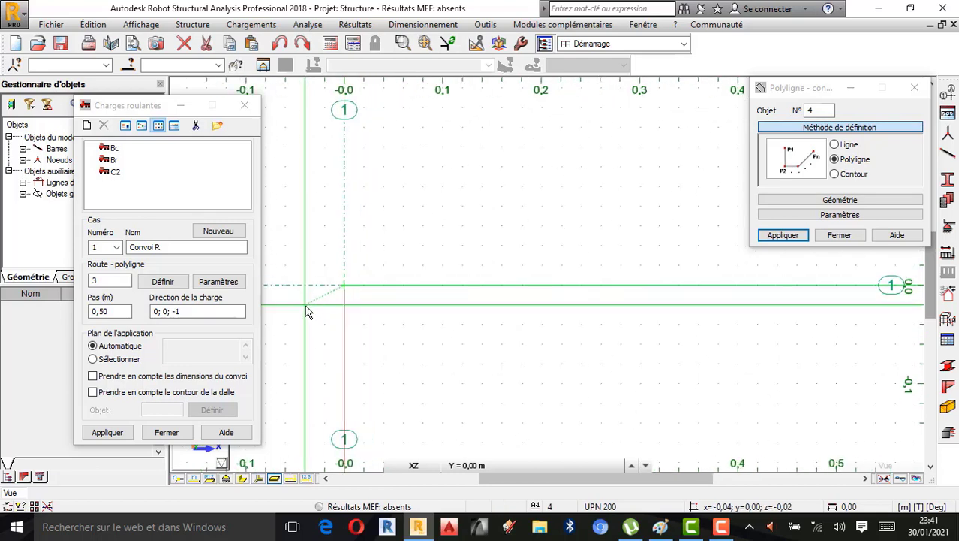
pyautogui.scroll(-3, 308, 313)
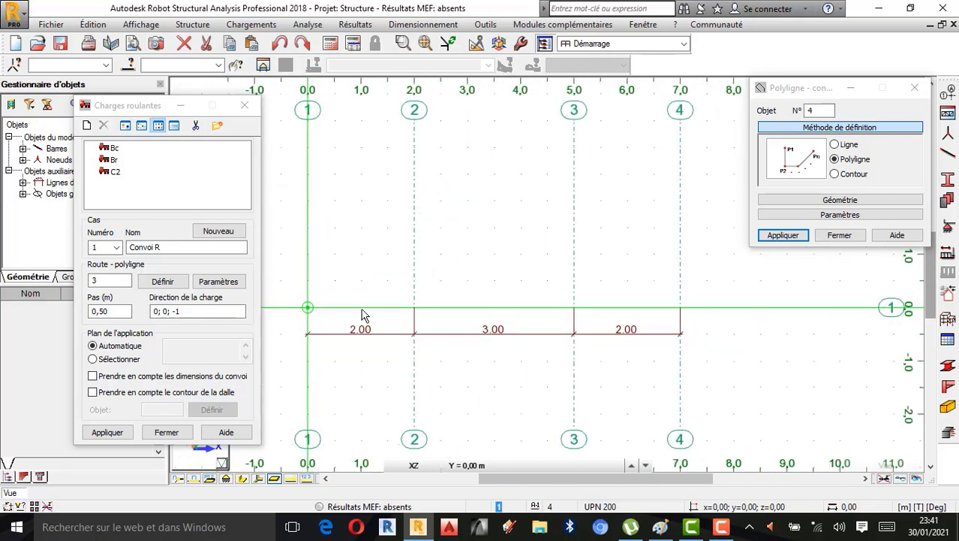
pyautogui.scroll(4, 692, 315)
pyautogui.scroll(5, 691, 315)
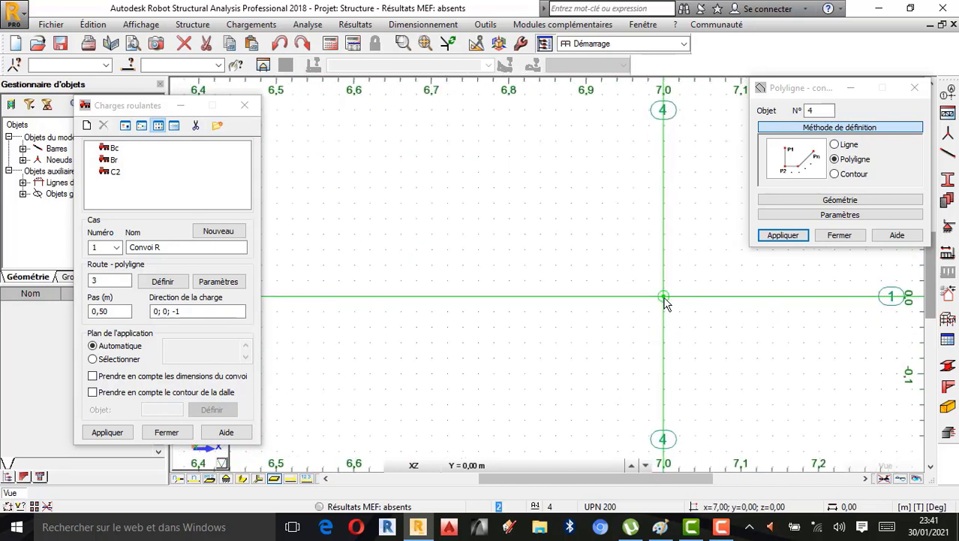
pyautogui.click(665, 298)
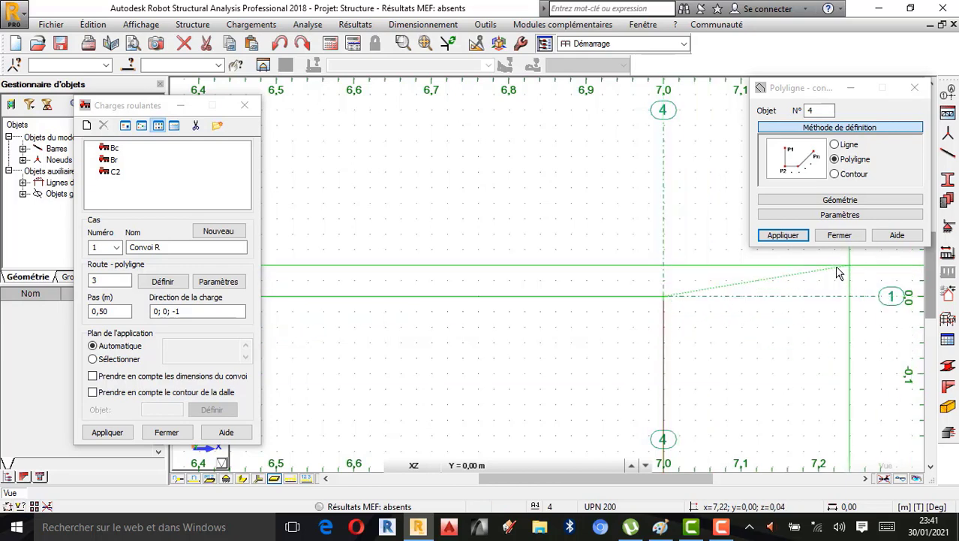
pyautogui.click(785, 236)
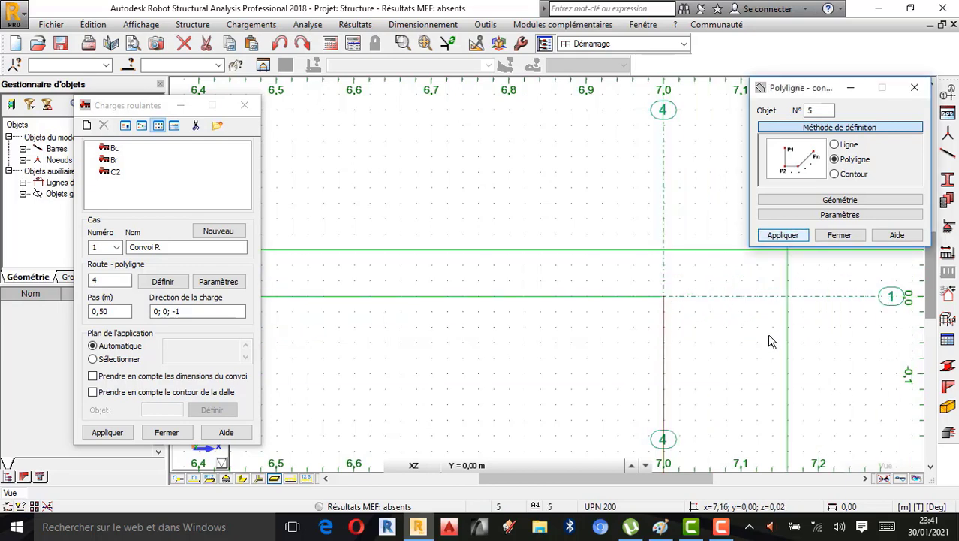
# Step: Display the support symbols again and close the route polyline definition
pyautogui.scroll(-5, 679, 345)
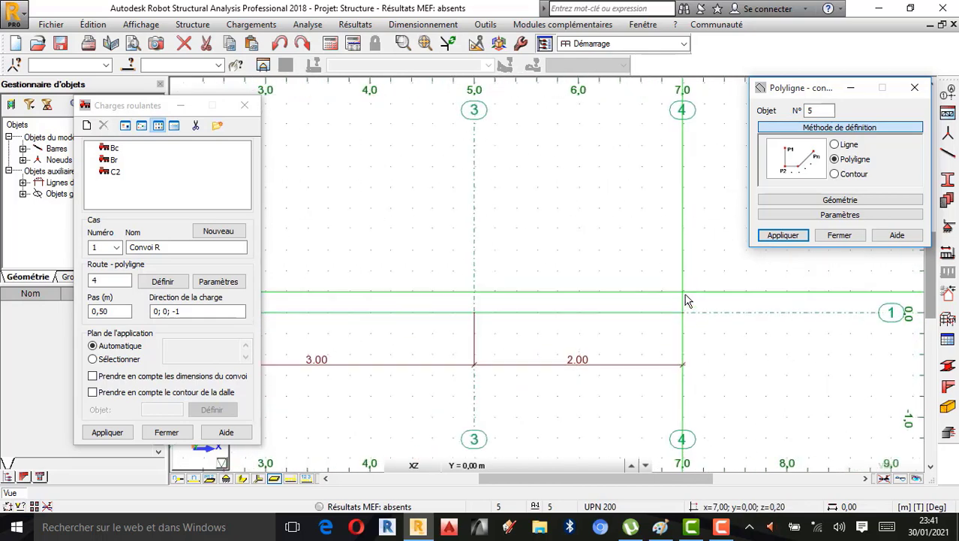
pyautogui.scroll(-4, 683, 304)
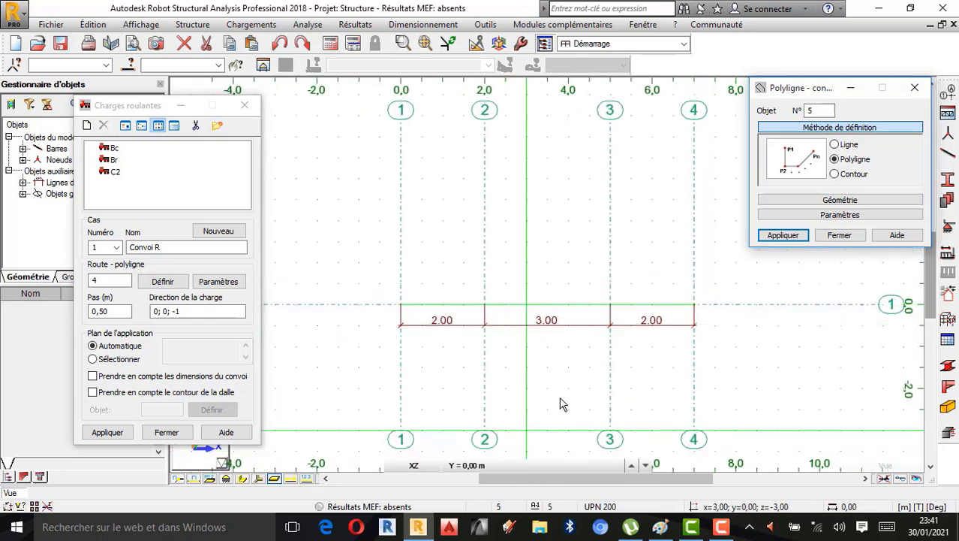
pyautogui.scroll(2, 561, 404)
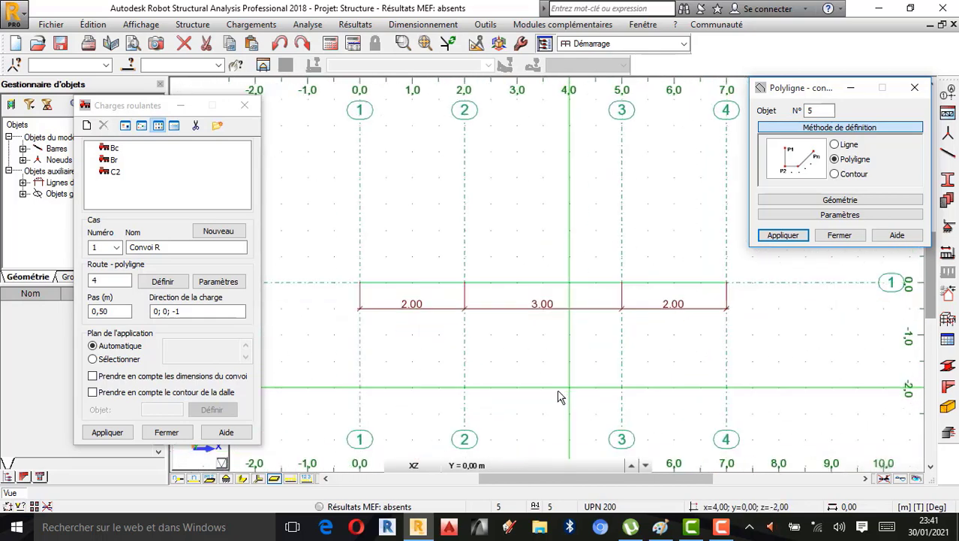
pyautogui.click(227, 479)
pyautogui.scroll(1, 643, 327)
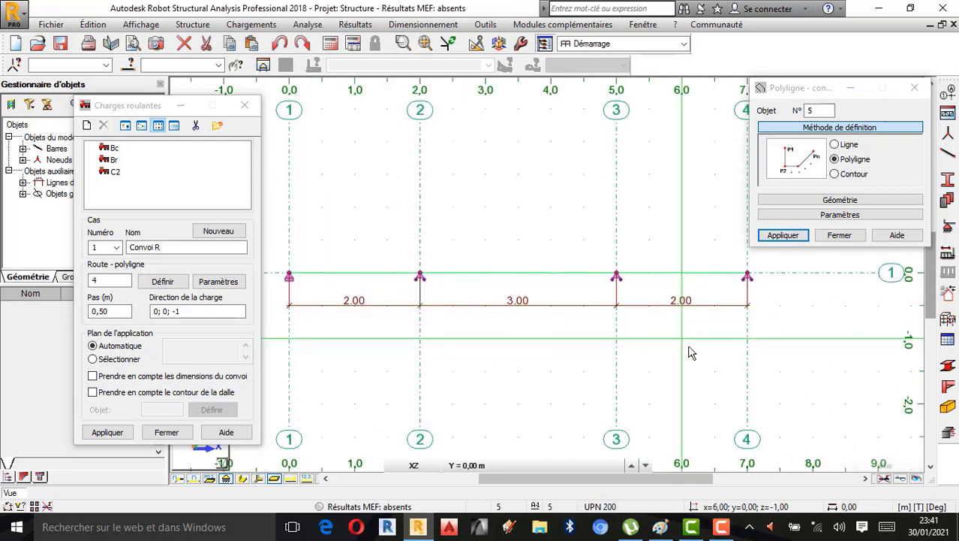
pyautogui.click(843, 236)
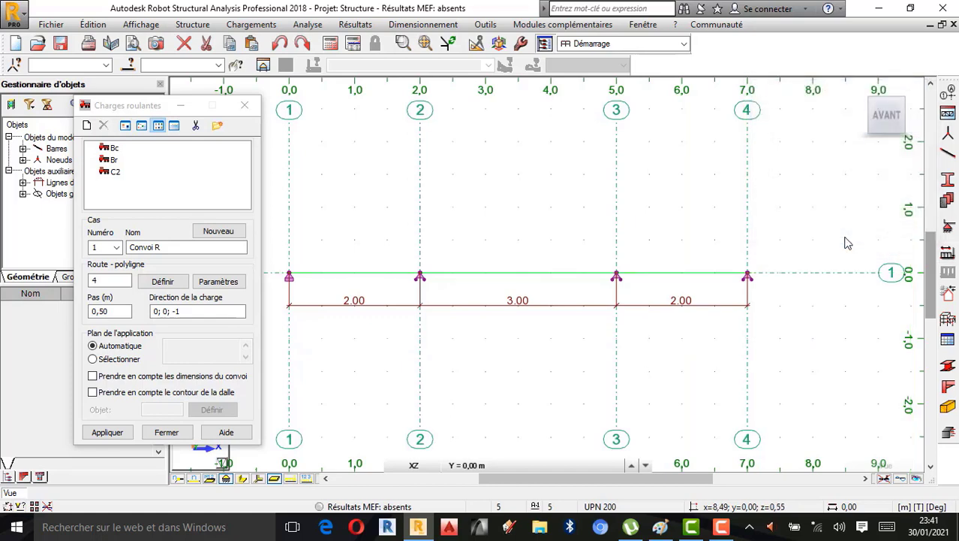
pyautogui.scroll(-2, 660, 270)
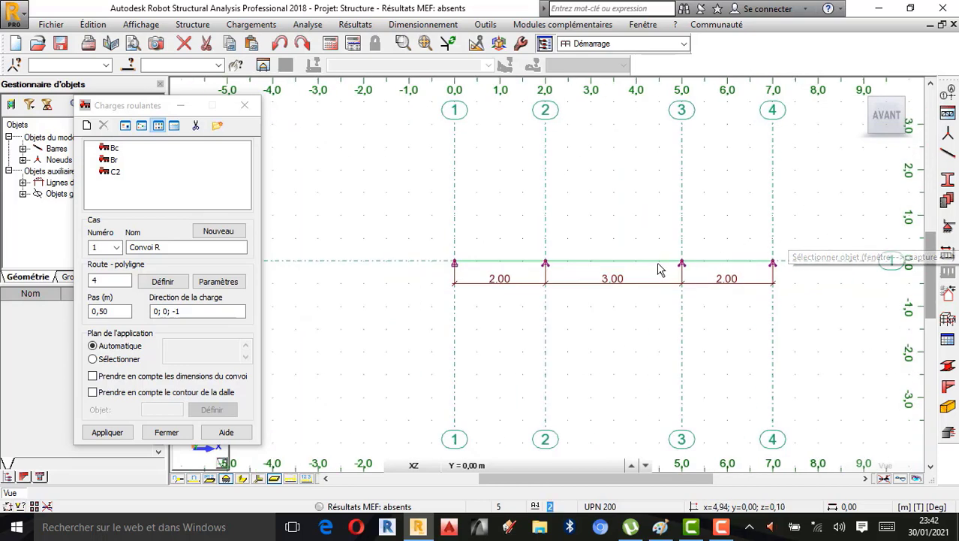
pyautogui.scroll(1, 667, 271)
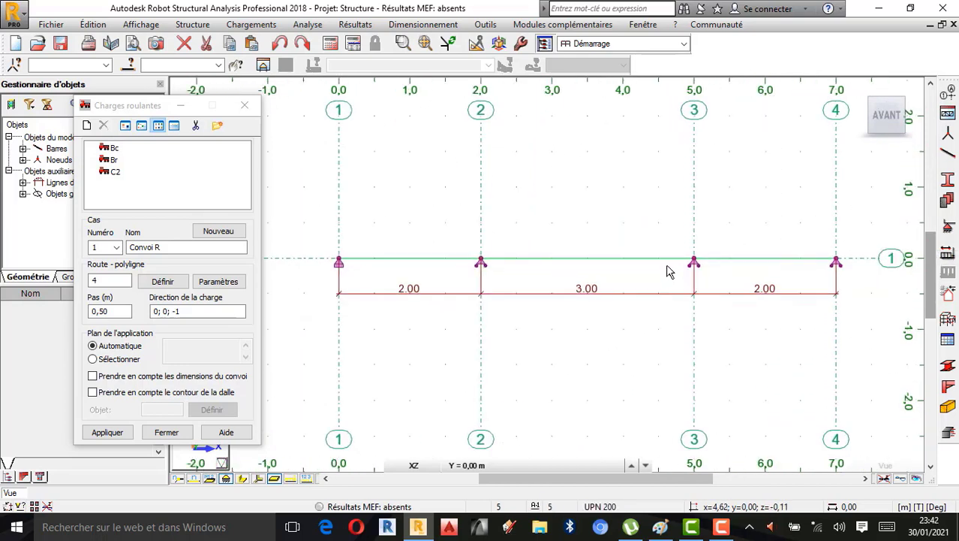
# Step: Switch to Paint to review the beam and convoy sketch, and return to Robot
pyautogui.click(660, 526)
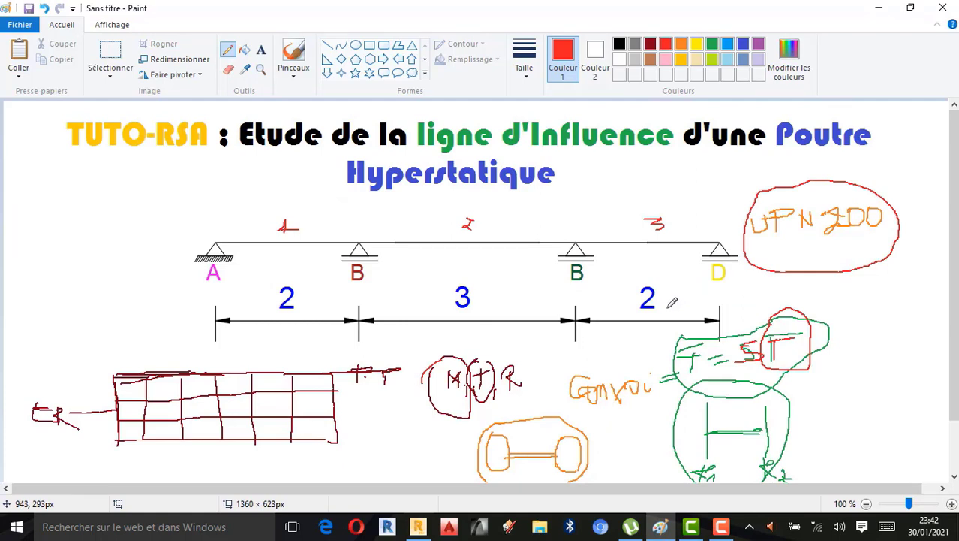
pyautogui.moveTo(418, 526)
pyautogui.click(445, 484)
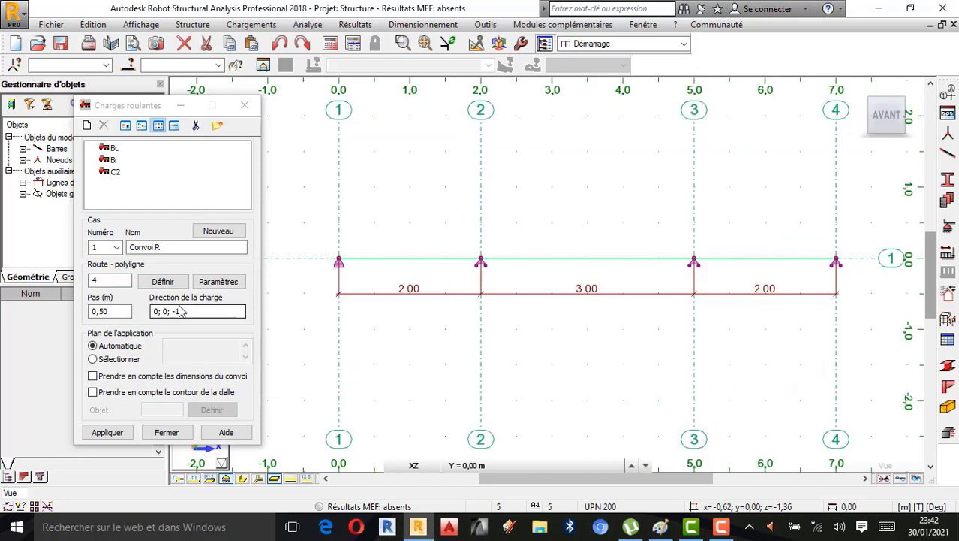
# Step: Examine the load definitions of the Bc and Br convoys
pyautogui.doubleClick(113, 149)
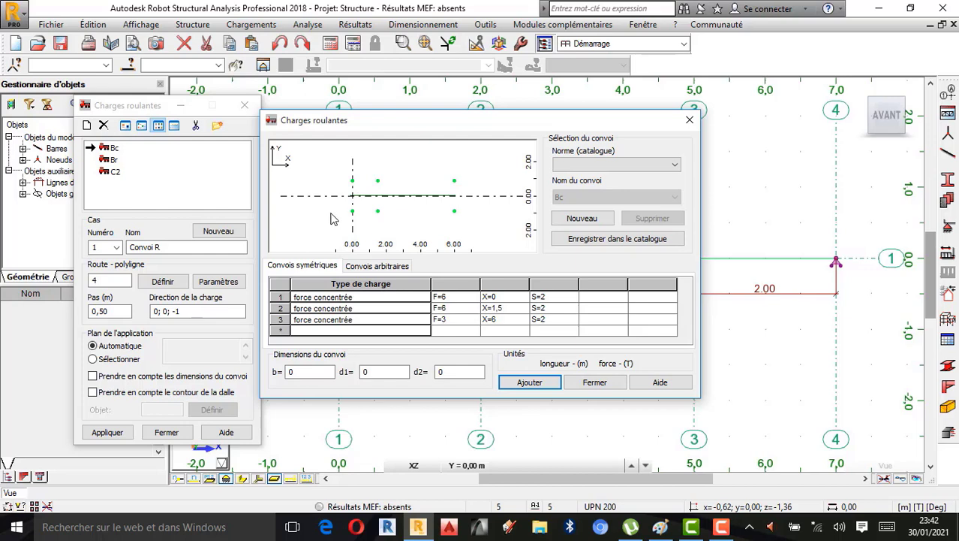
pyautogui.click(689, 123)
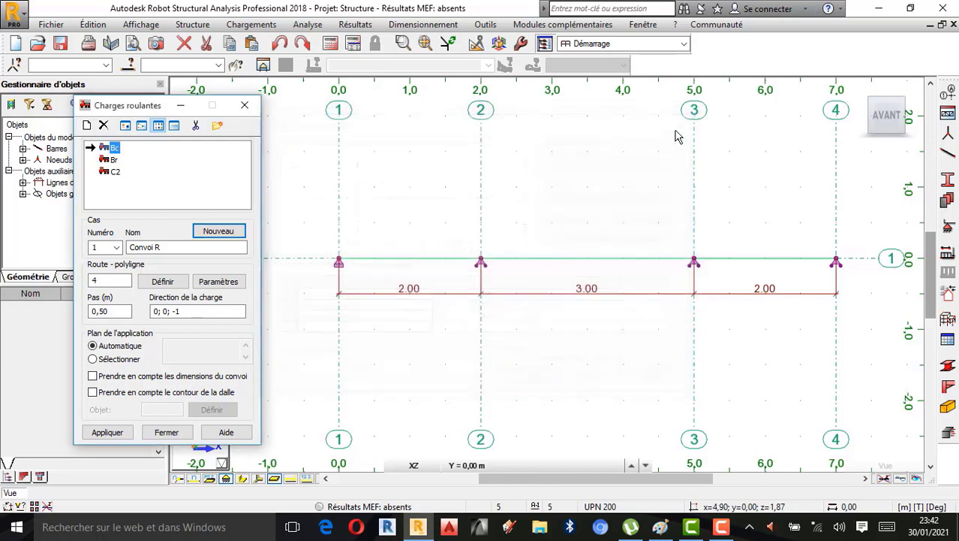
pyautogui.doubleClick(113, 160)
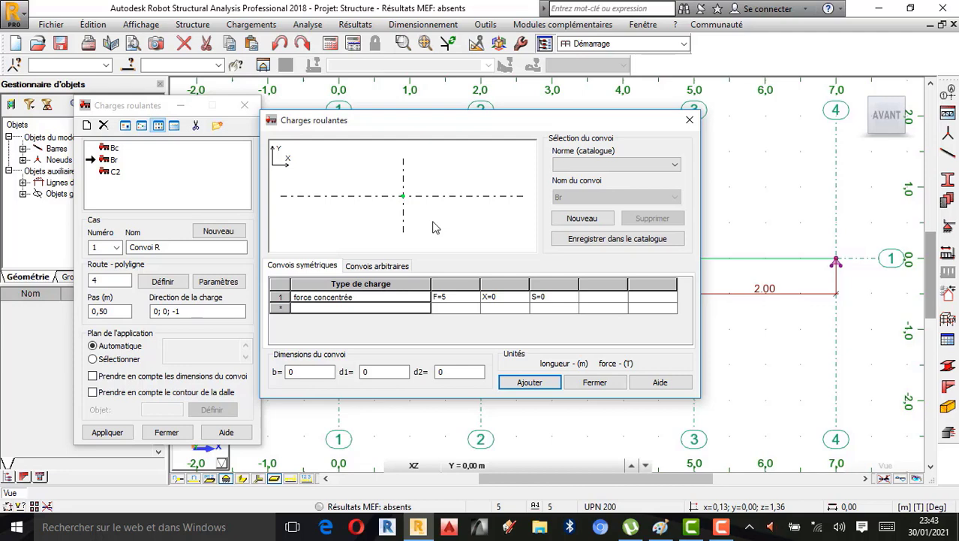
# Step: Switch to Paint, retrace the two-wheel axle sketch in red, return to Robot and close the Br convoy's definition
pyautogui.click(660, 527)
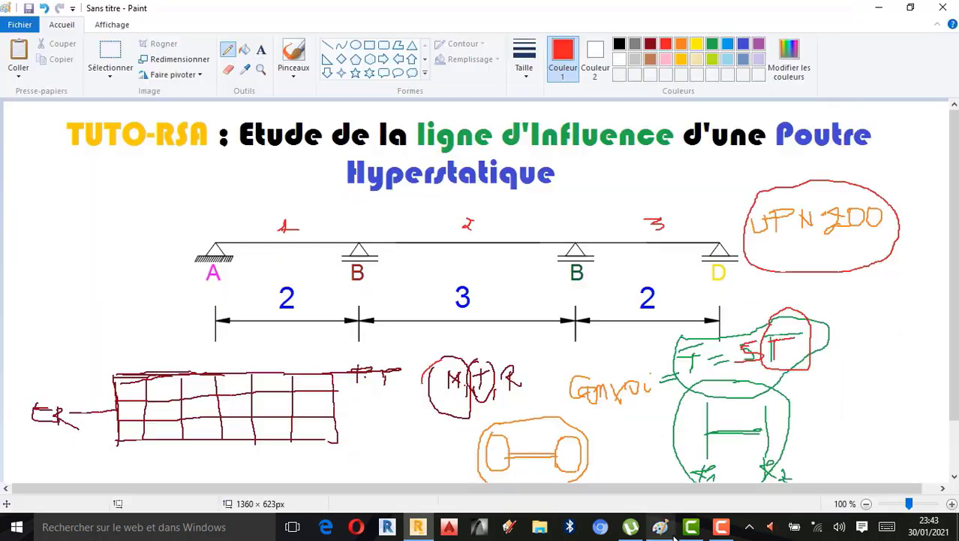
pyautogui.scroll(-2, 599, 375)
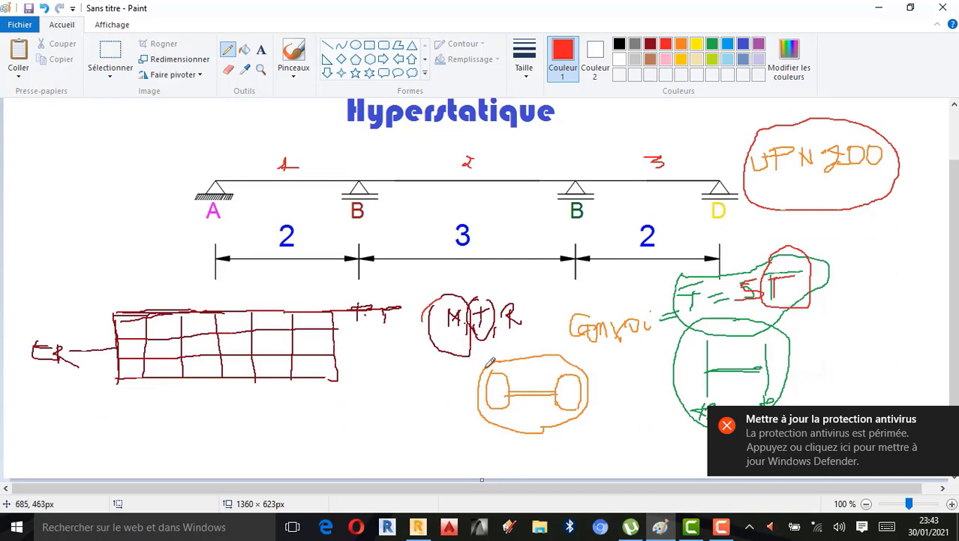
pyautogui.moveTo(486, 373)
pyautogui.mouseDown()
pyautogui.moveTo(517, 392)
pyautogui.moveTo(497, 390)
pyautogui.mouseUp()
pyautogui.moveTo(567, 380)
pyautogui.mouseDown()
pyautogui.moveTo(580, 401)
pyautogui.moveTo(566, 381)
pyautogui.moveTo(556, 392)
pyautogui.mouseUp()
pyautogui.moveTo(501, 403); pyautogui.dragTo(568, 398)
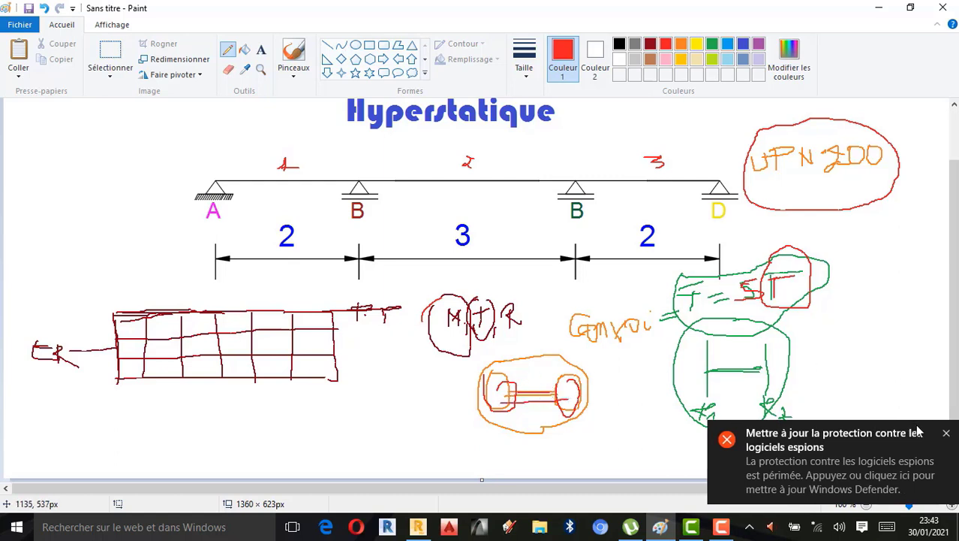
pyautogui.click(946, 434)
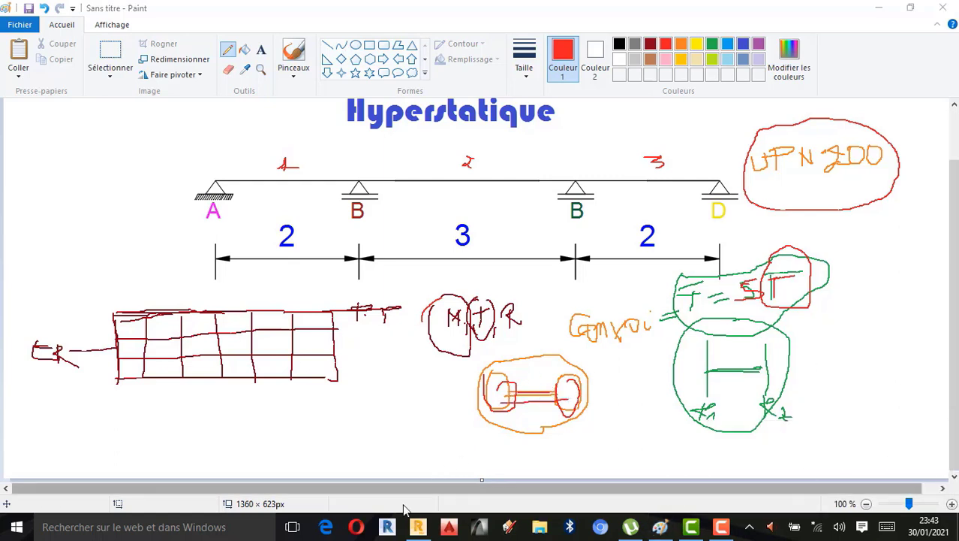
pyautogui.click(418, 527)
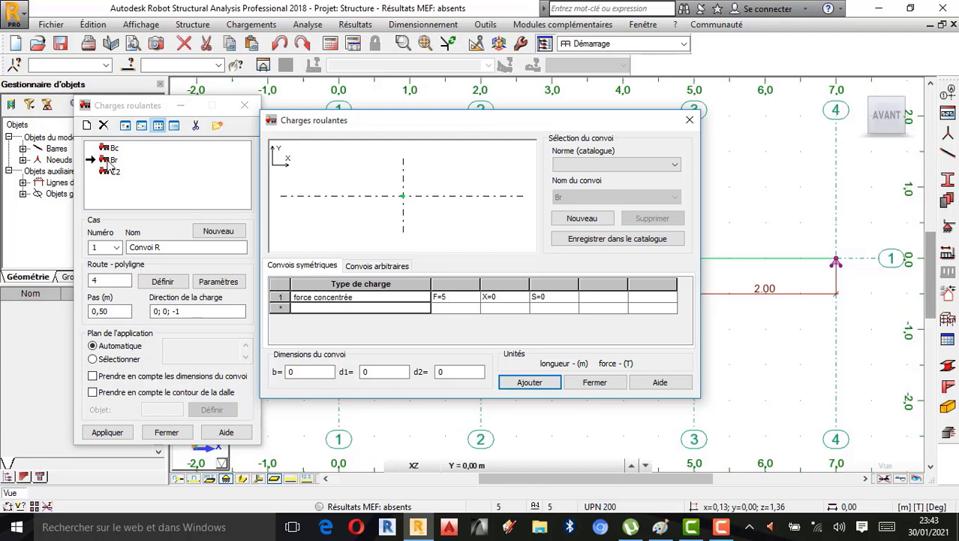
pyautogui.click(689, 121)
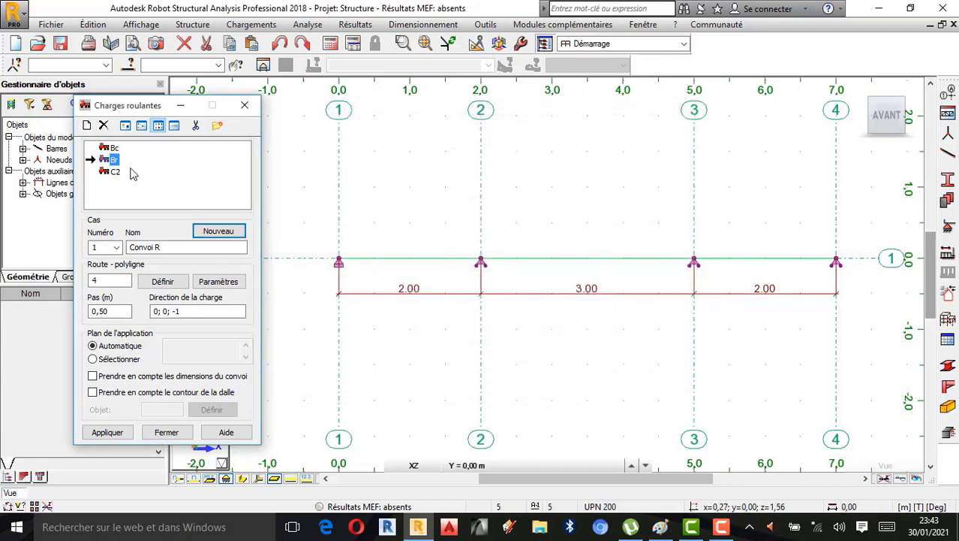
# Step: Examine the C2 convoy's concentrated and surface loads and close its definition
pyautogui.doubleClick(114, 172)
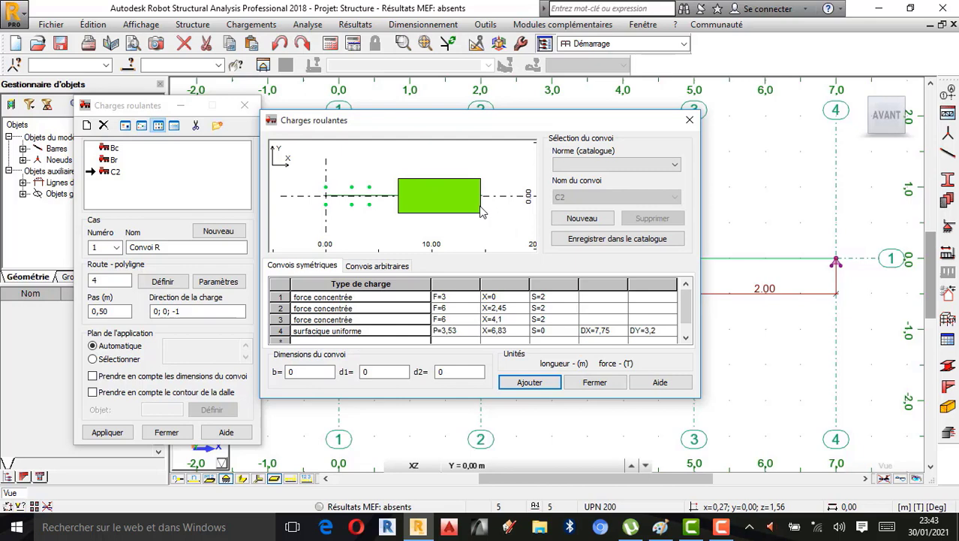
pyautogui.click(690, 119)
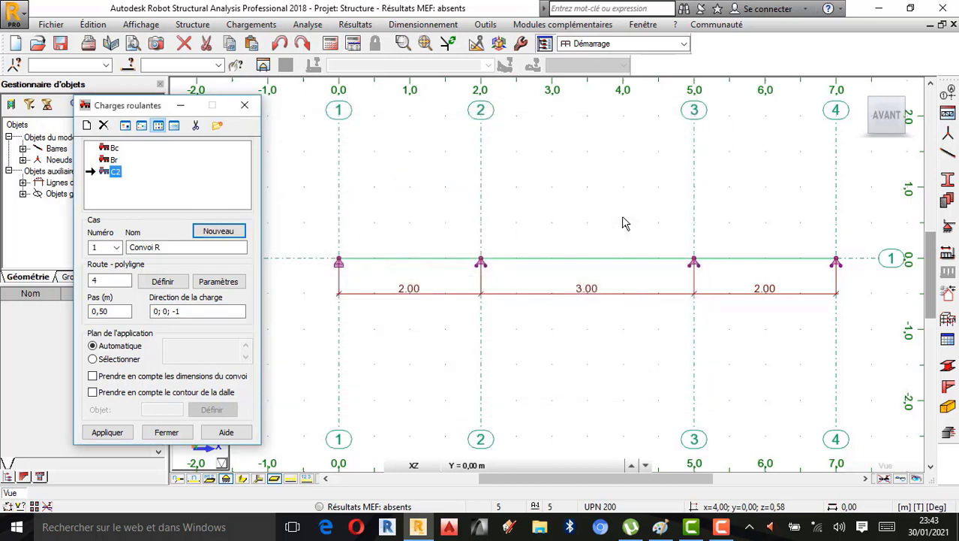
pyautogui.click(202, 184)
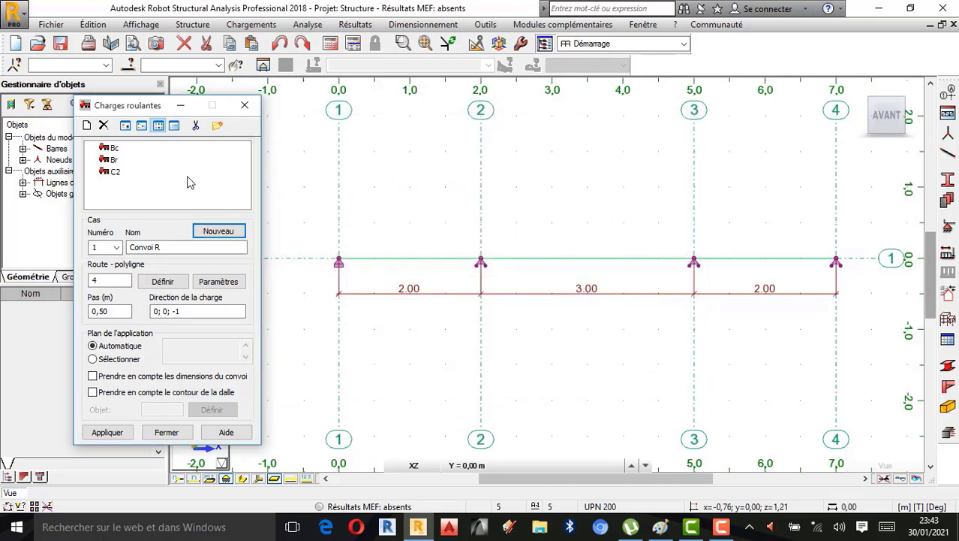
pyautogui.click(87, 127)
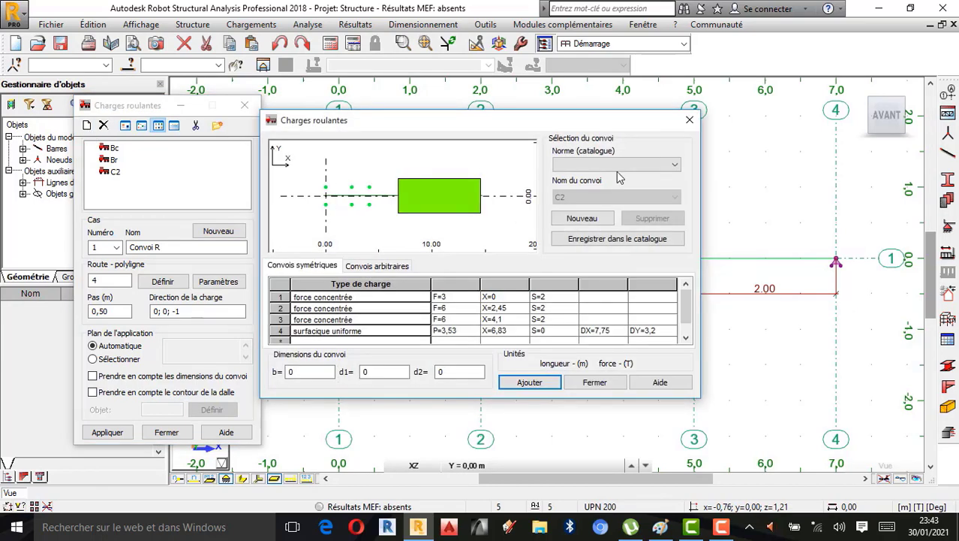
pyautogui.click(689, 120)
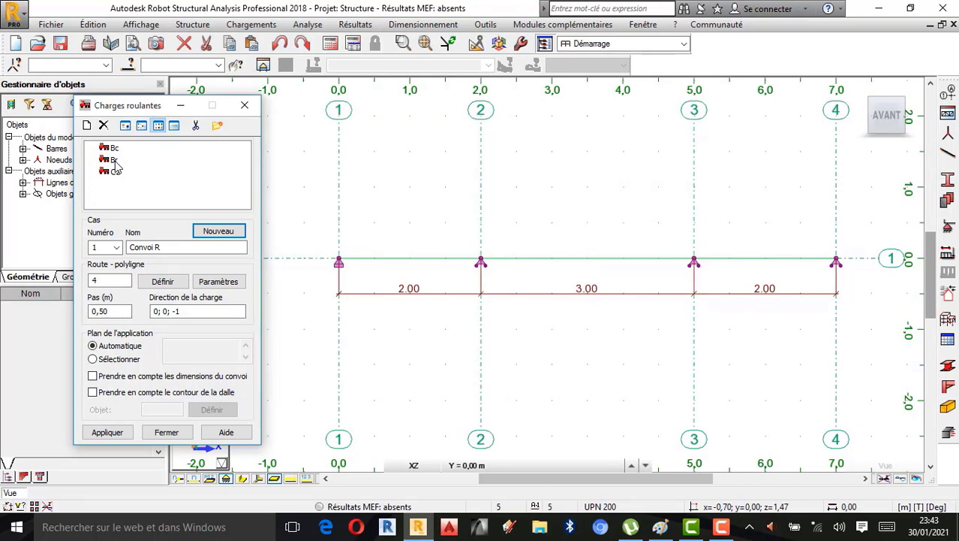
# Step: Examine the concentrated force in the Br convoy's definition and compare it with the 5T convoy sketch in Paint
pyautogui.doubleClick(114, 160)
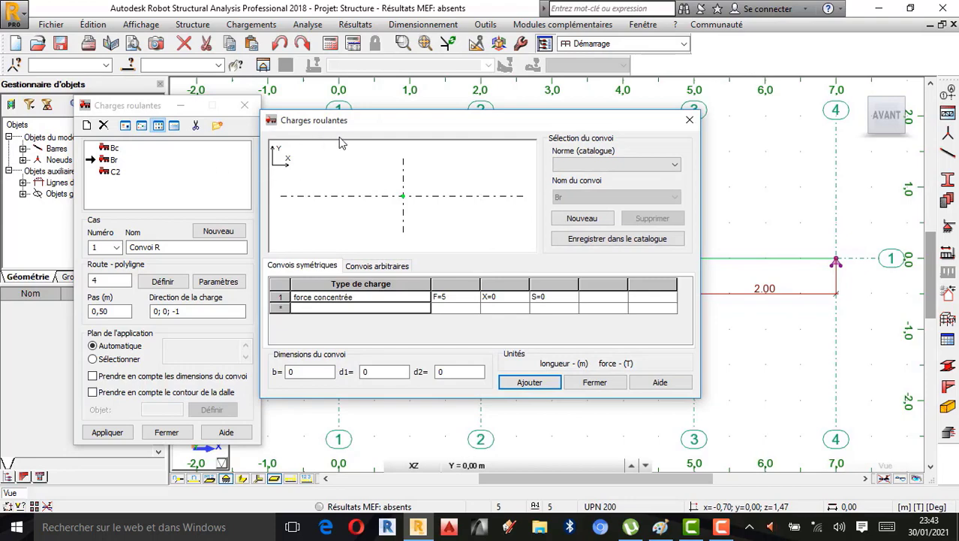
pyautogui.moveTo(380, 121); pyautogui.dragTo(197, 55)
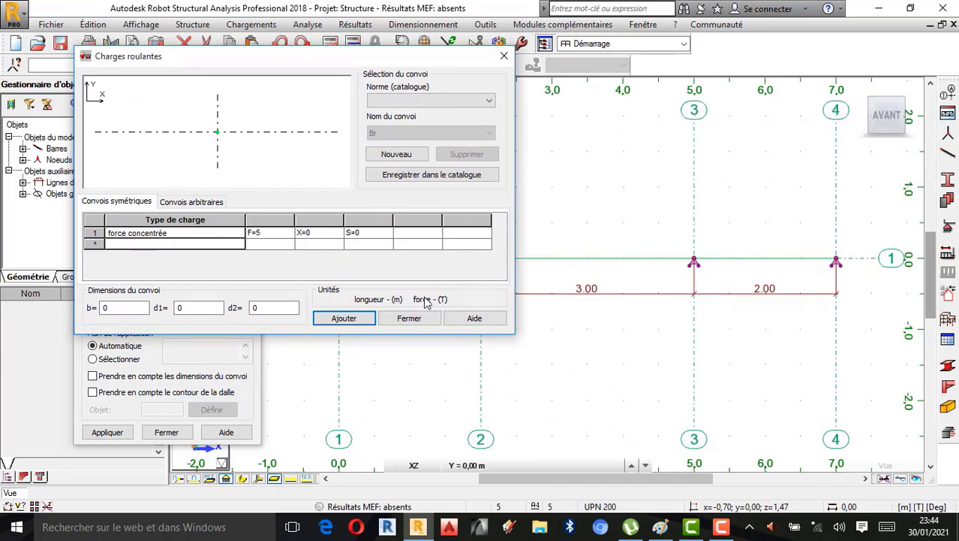
pyautogui.click(659, 528)
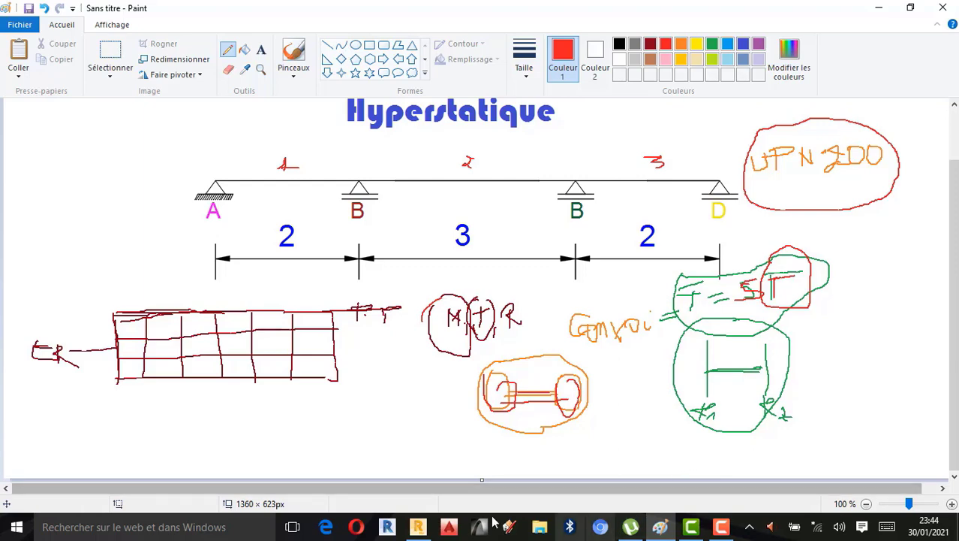
pyautogui.click(418, 527)
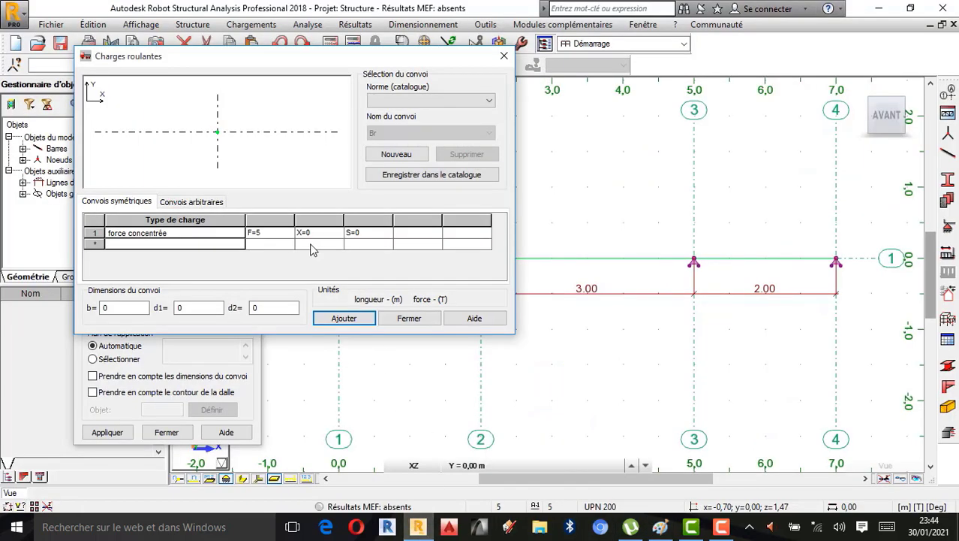
pyautogui.click(272, 235)
pyautogui.click(265, 233)
# Step: View the CPC catalogue's Bc convoy in the definition and close it without adding anything
pyautogui.click(474, 103)
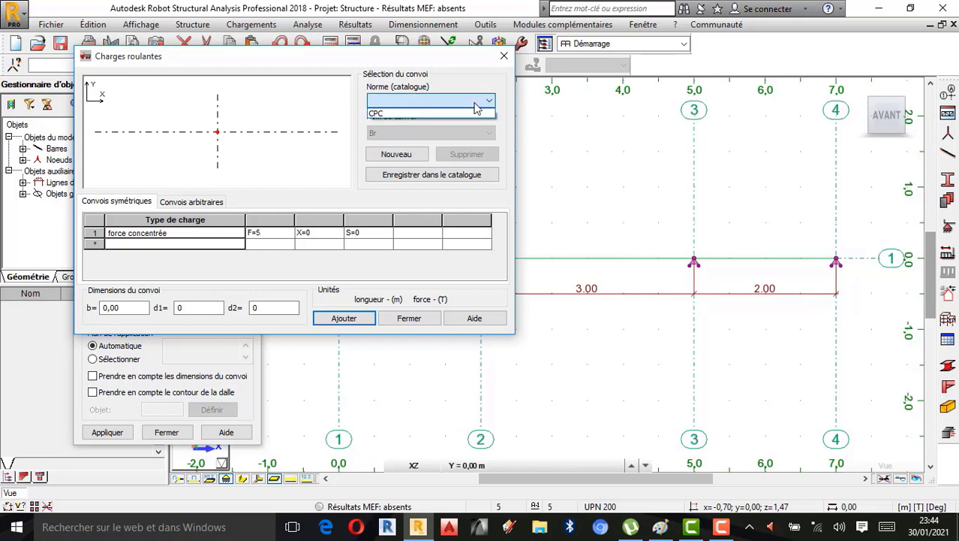
pyautogui.click(435, 114)
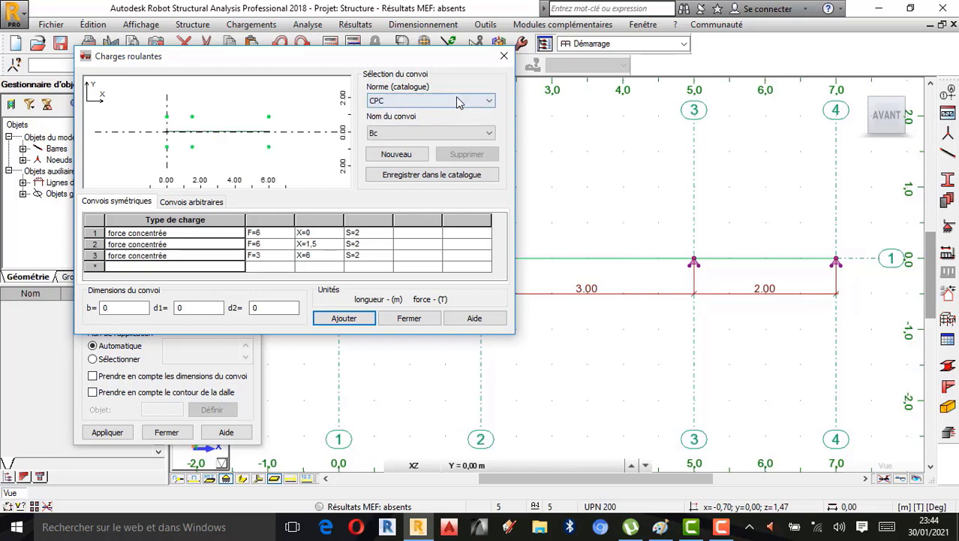
pyautogui.click(443, 104)
pyautogui.click(425, 114)
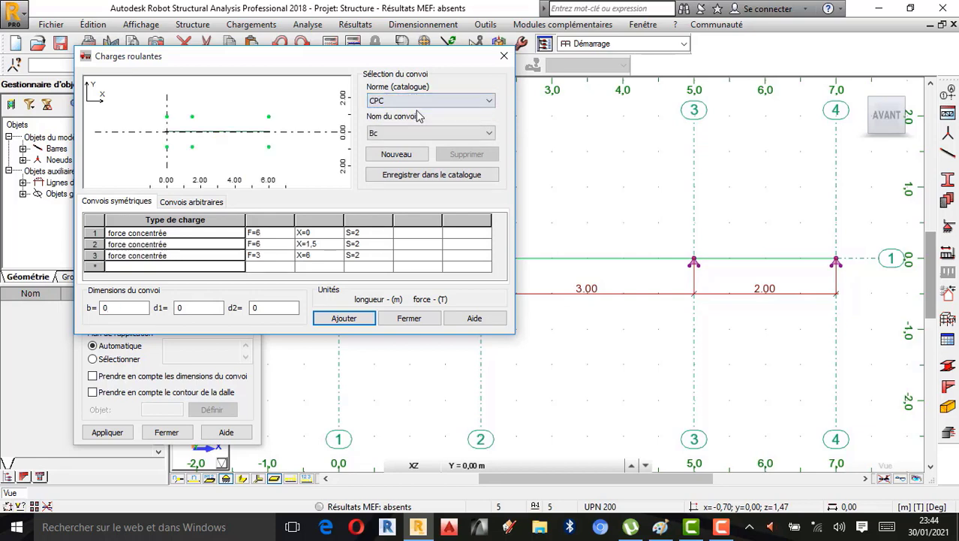
pyautogui.click(504, 56)
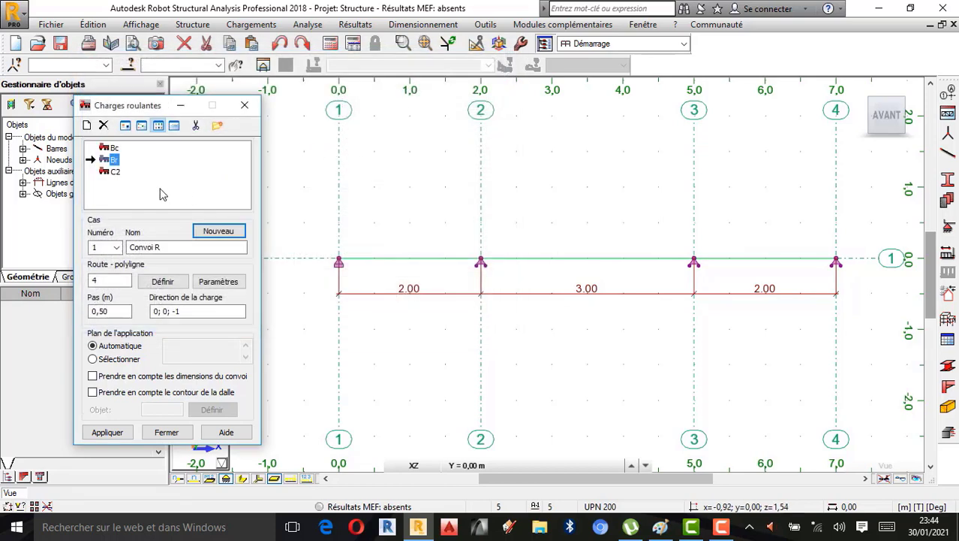
# Step: Reopen the Br convoy, overwrite the existing convoy with its 5 T concentrated force definition, and close it
pyautogui.doubleClick(112, 160)
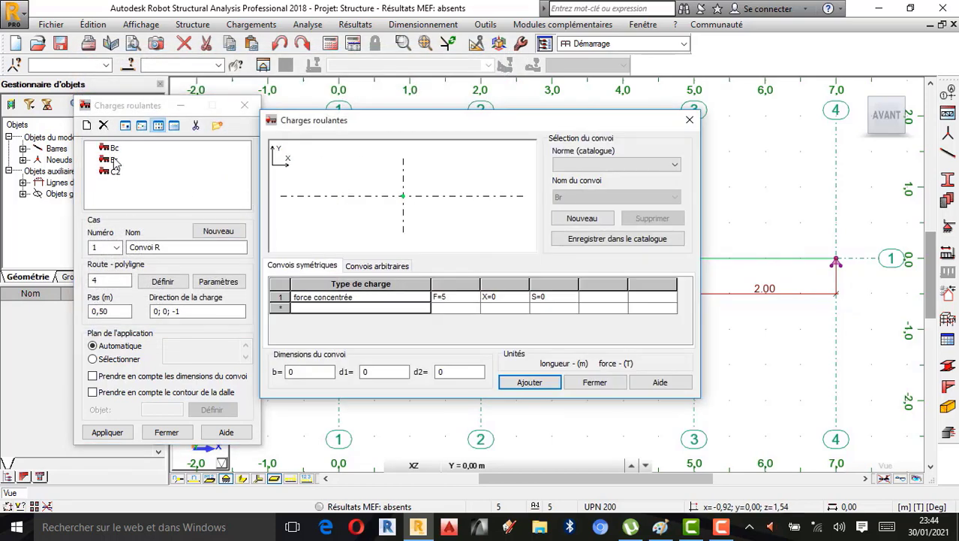
pyautogui.click(456, 299)
pyautogui.click(530, 384)
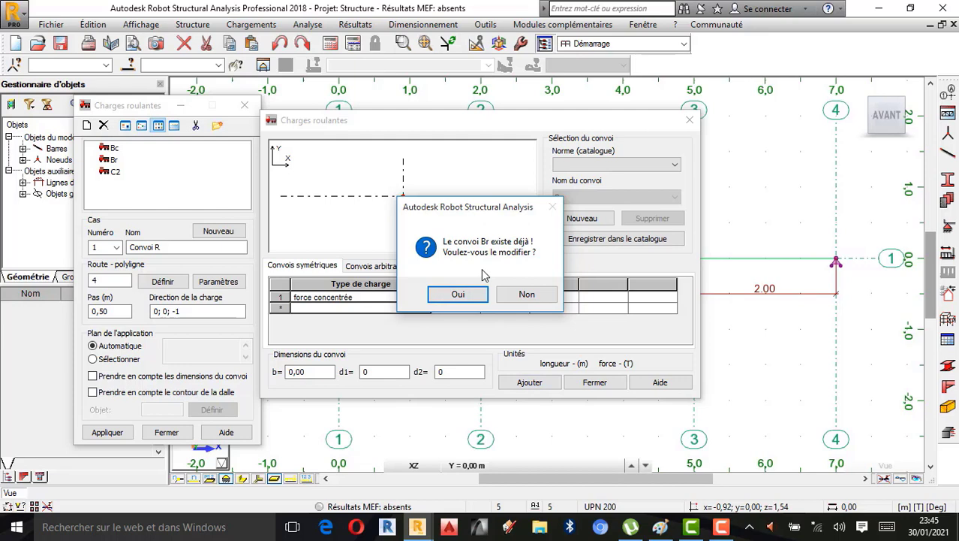
pyautogui.click(461, 295)
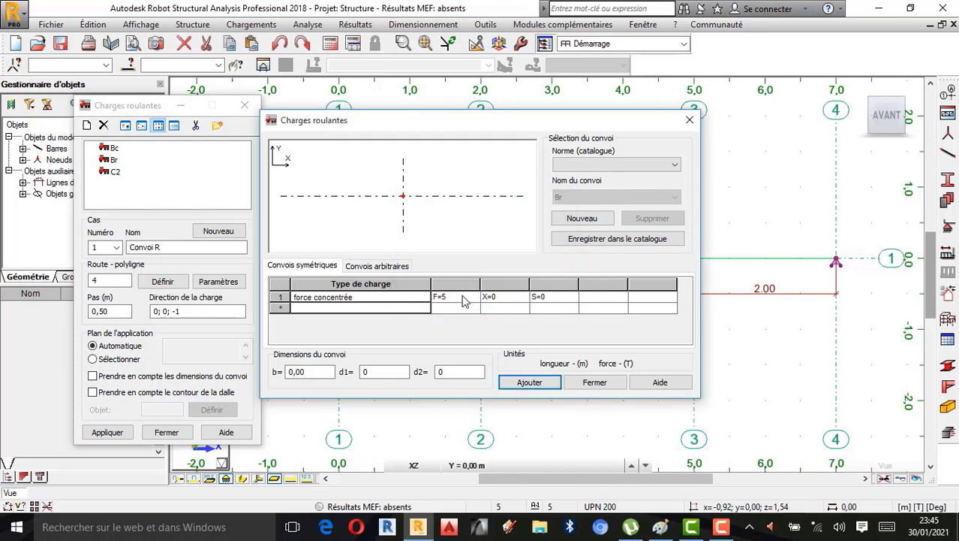
pyautogui.click(593, 382)
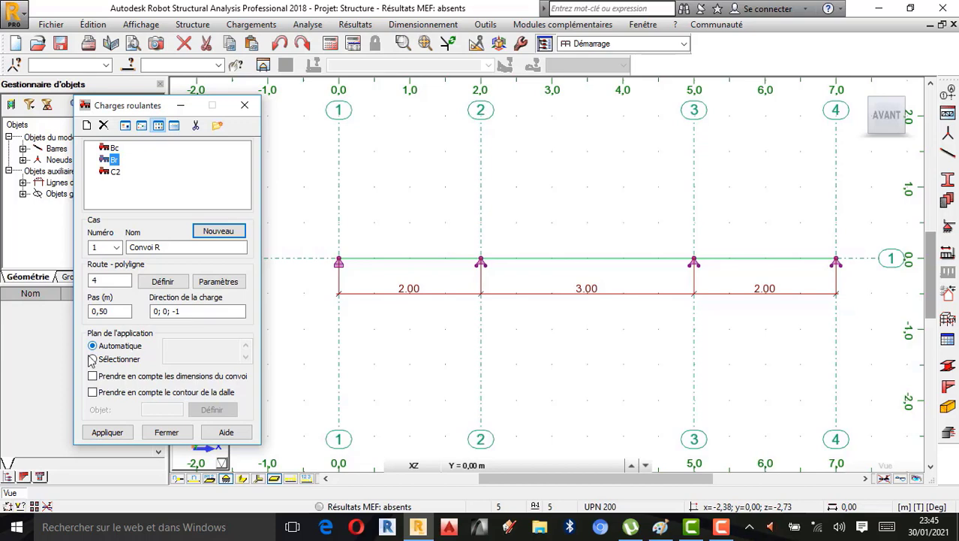
# Step: Apply the Convoi R moving load case along route 4 and close the moving loads definition
pyautogui.click(106, 432)
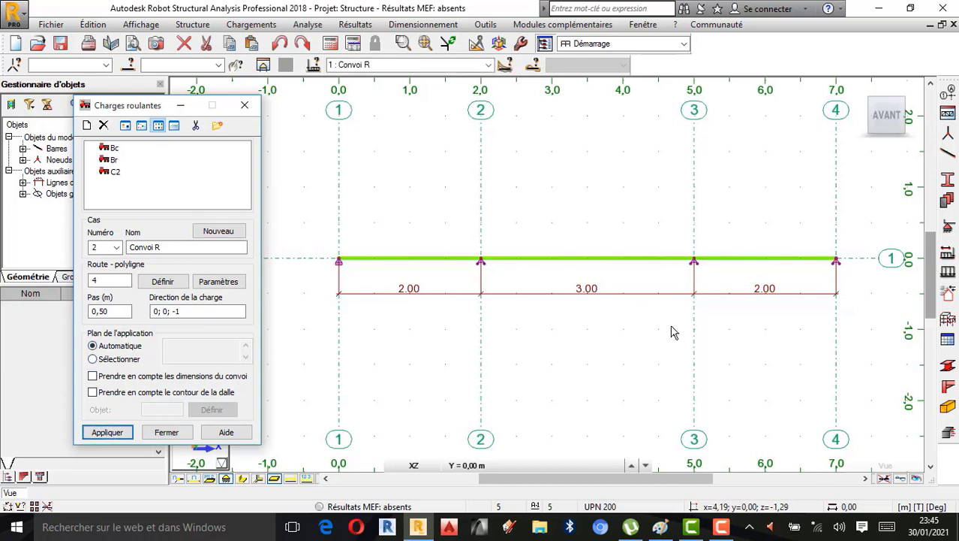
pyautogui.scroll(1, 633, 289)
pyautogui.scroll(-1, 630, 313)
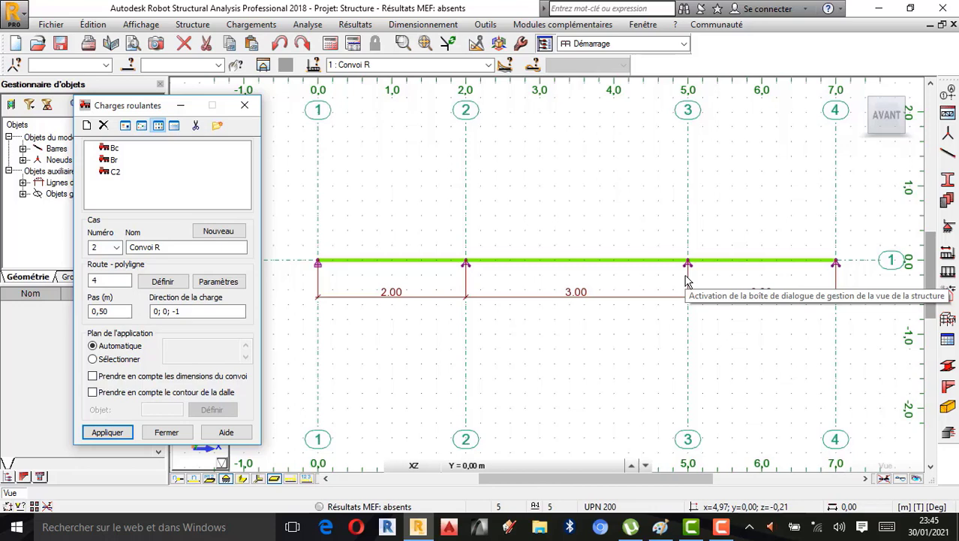
pyautogui.click(174, 437)
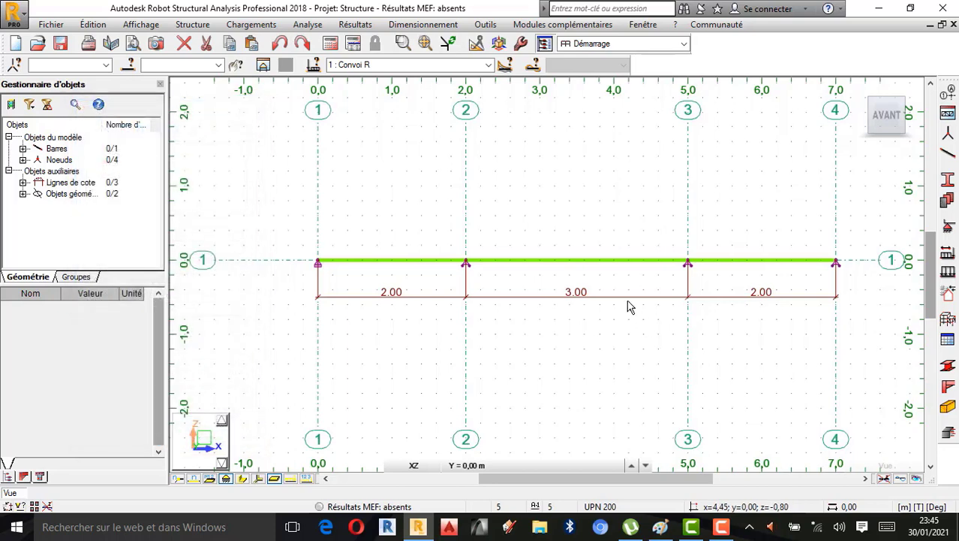
# Step: Select the beam to inspect how its bar runs across the three spans, and clear the selection
pyautogui.scroll(1, 605, 270)
pyautogui.scroll(-1, 603, 278)
pyautogui.scroll(1, 593, 279)
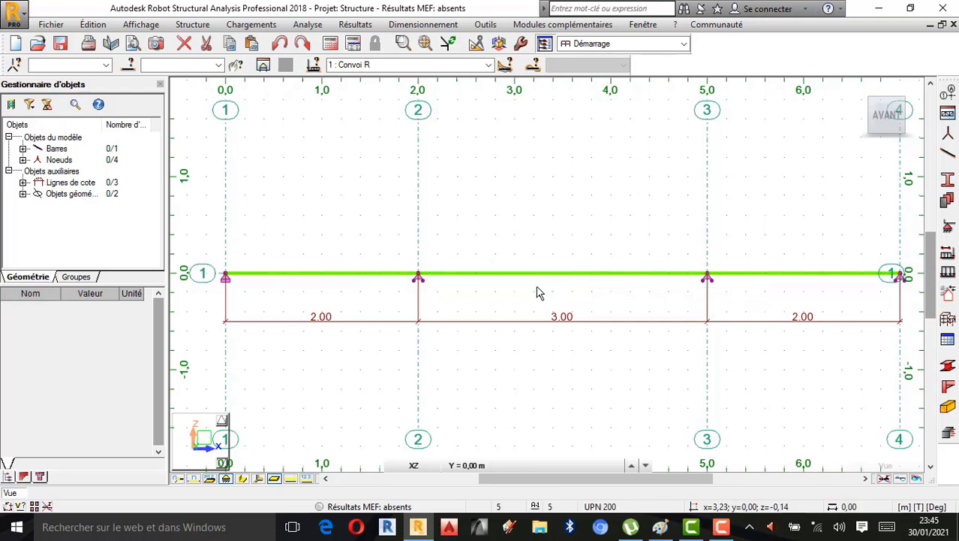
pyautogui.scroll(-1, 379, 278)
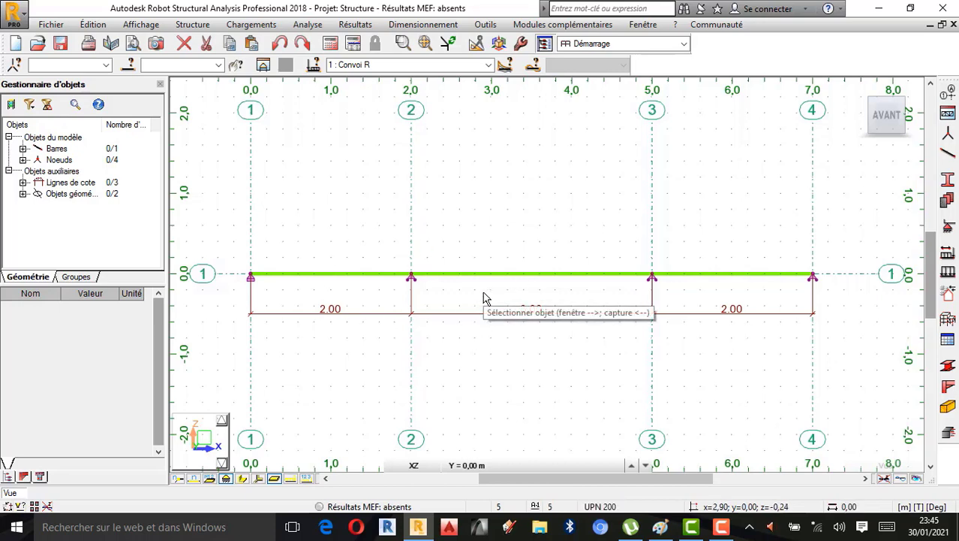
pyautogui.click(370, 279)
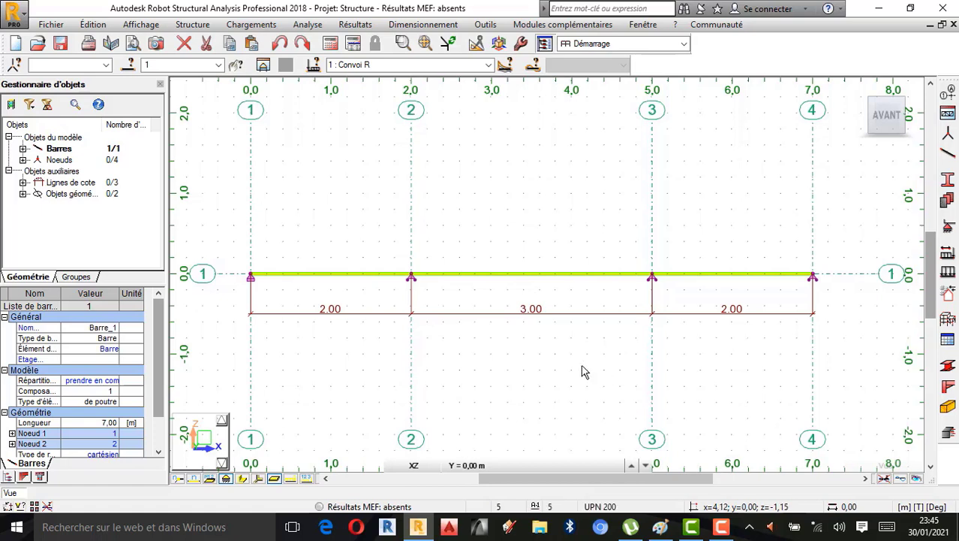
pyautogui.press('Escape')
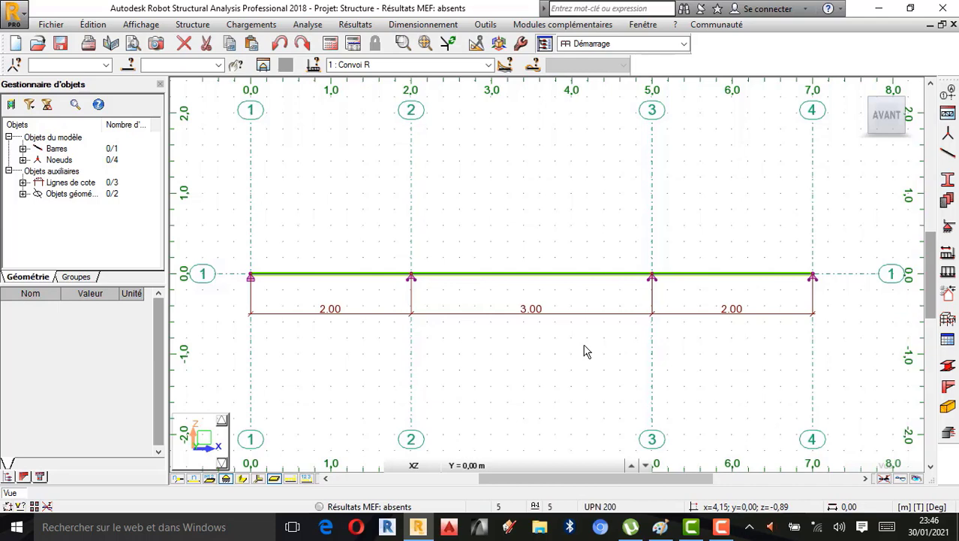
# Step: Select the whole structure, split the beam at its support nodes with Intersection, and clear the selection
pyautogui.hotkey('ctrl', 'a')
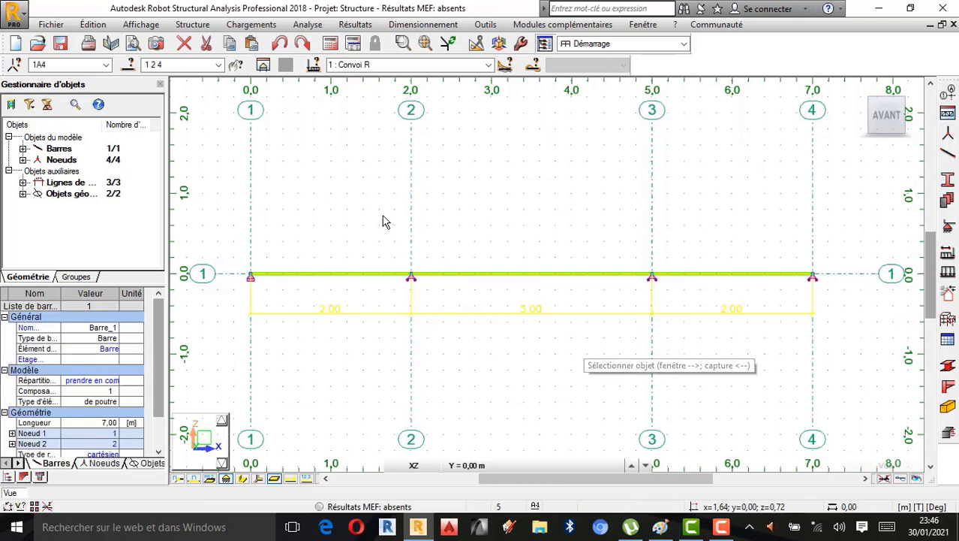
pyautogui.click(93, 25)
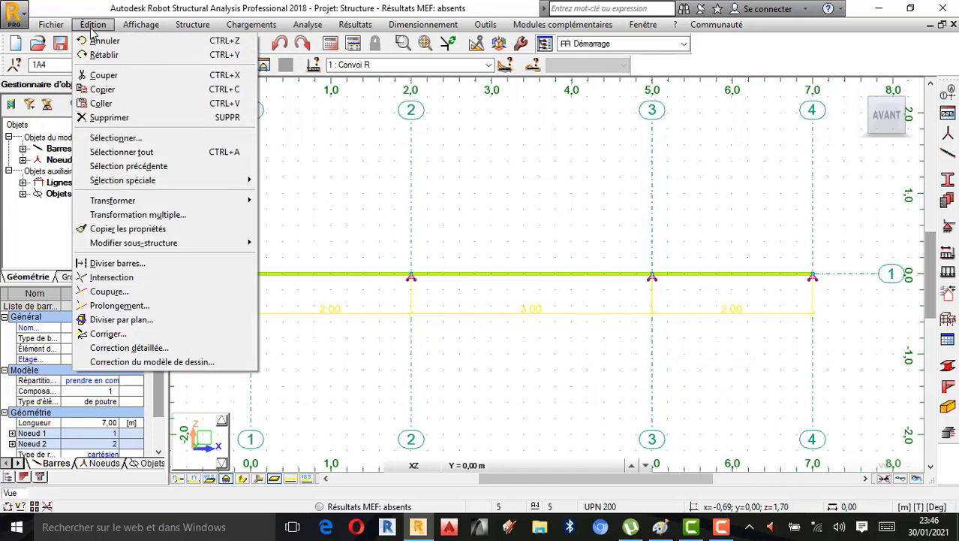
pyautogui.click(129, 280)
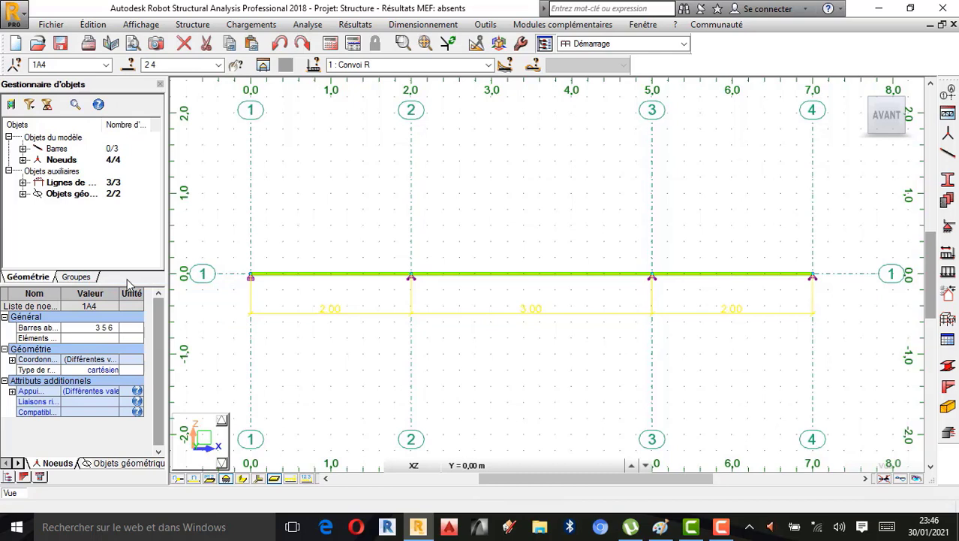
pyautogui.click(518, 224)
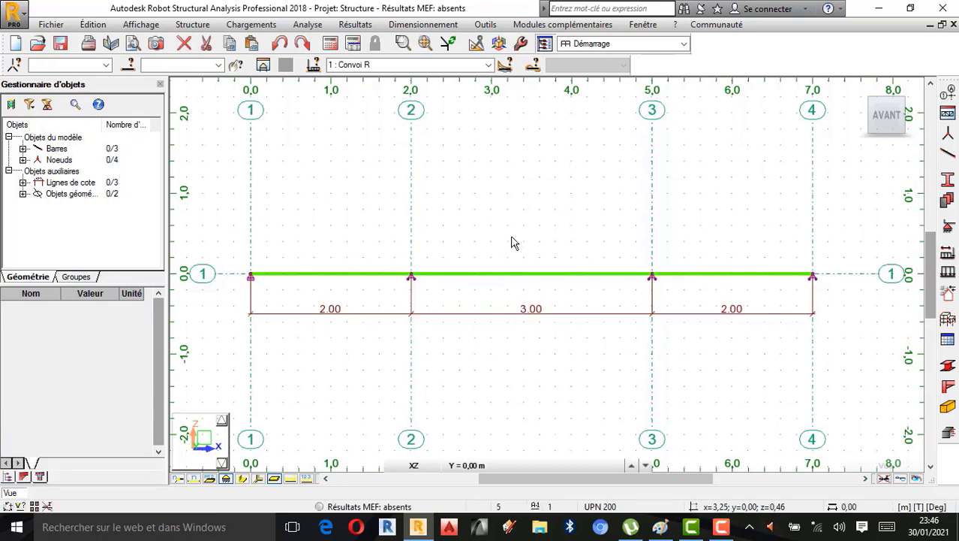
# Step: Check the first span's bar and the bar numbers of all spans, and hide the numbers again
pyautogui.click(351, 276)
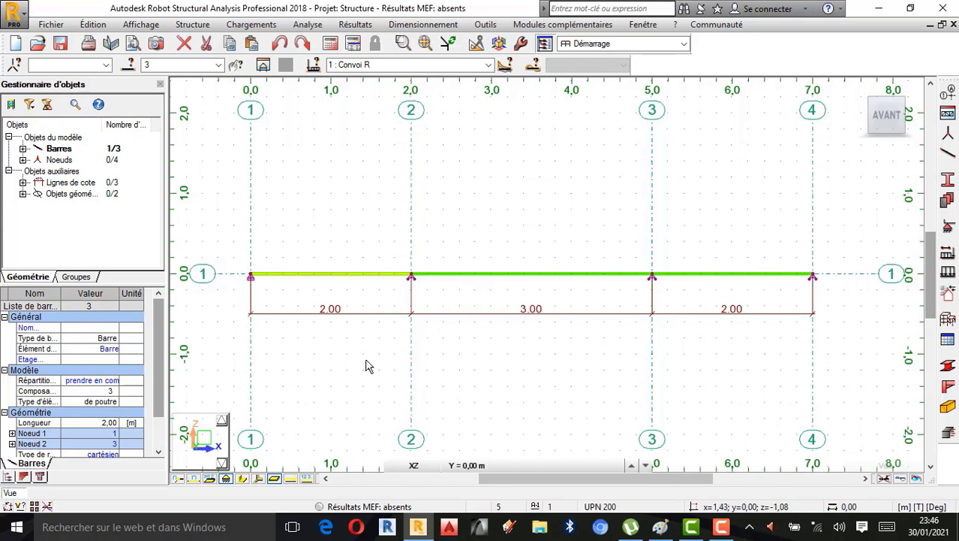
pyautogui.click(536, 343)
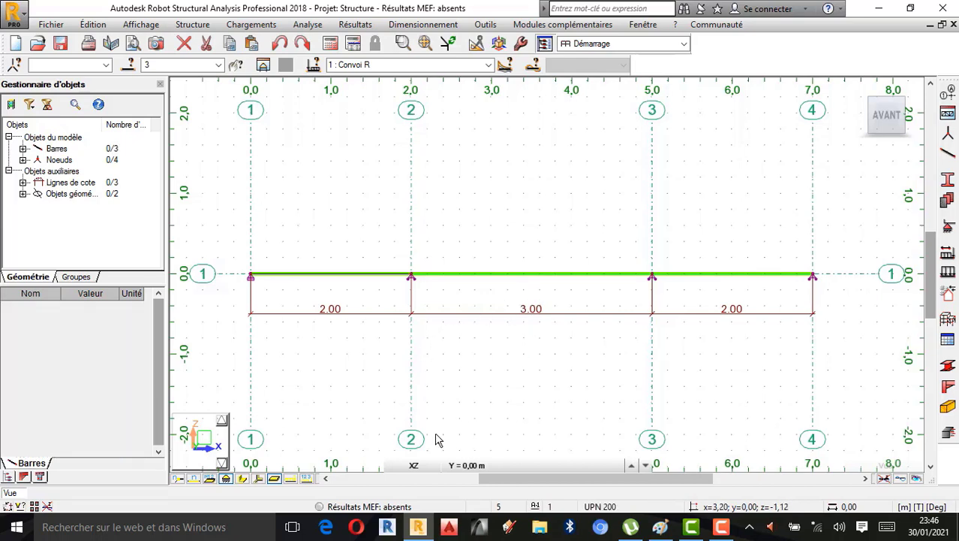
pyautogui.click(193, 479)
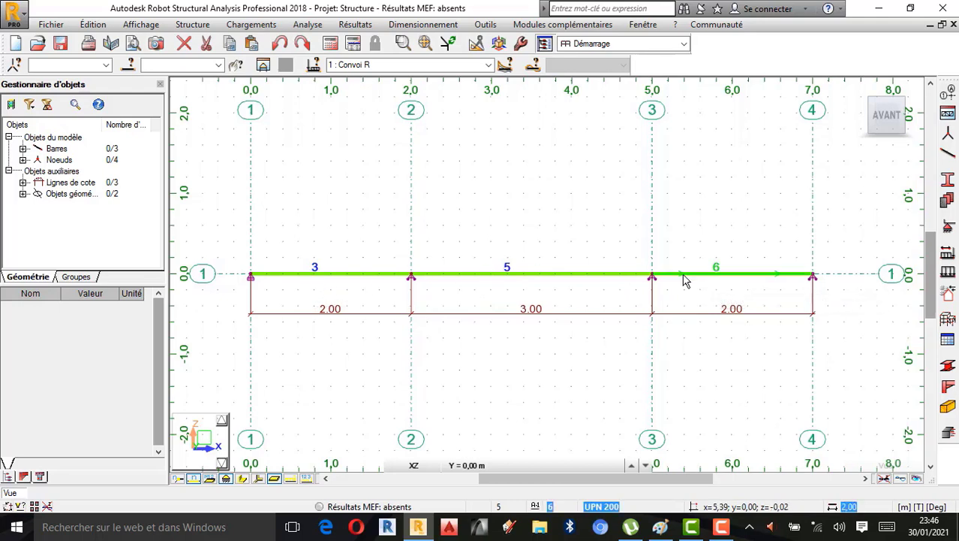
pyautogui.click(192, 476)
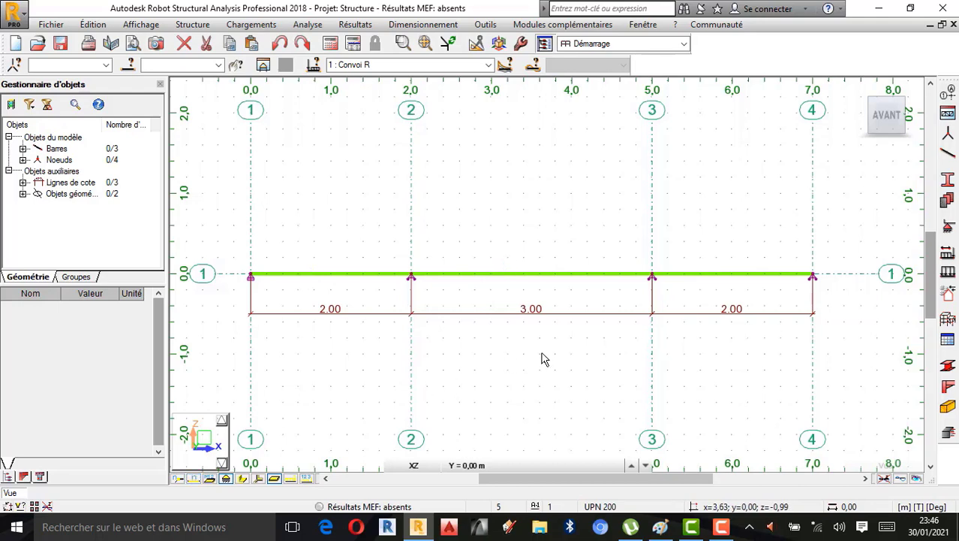
pyautogui.click(720, 526)
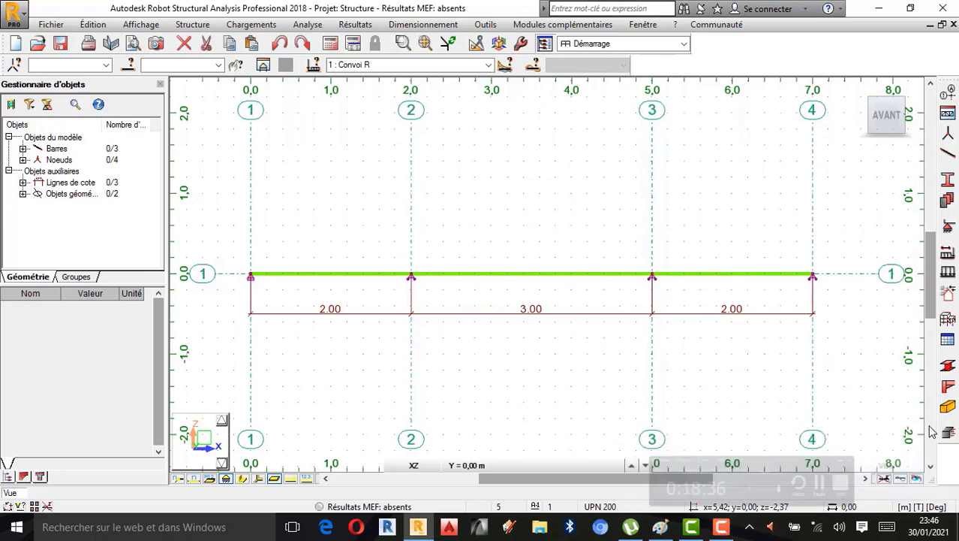
pyautogui.click(929, 423)
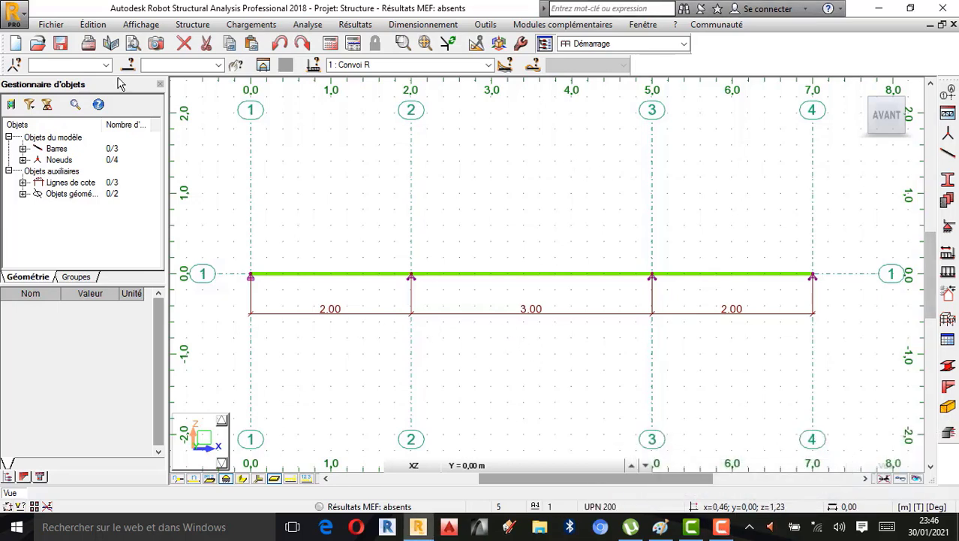
# Step: Turn on display of Symboles des charges, Valeurs, Charges roulantes and Forces générées automatiquement, generating the structure's calculation model
pyautogui.click(146, 25)
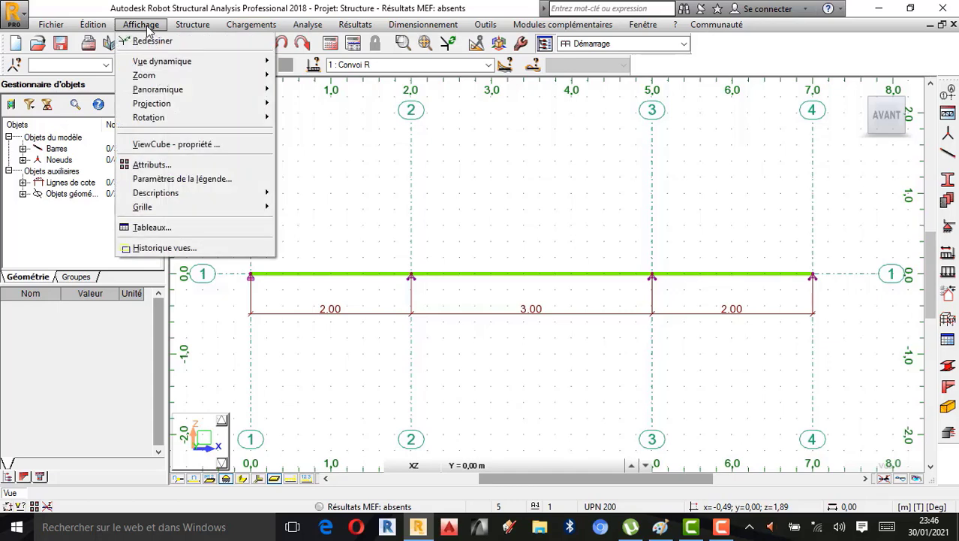
pyautogui.click(172, 164)
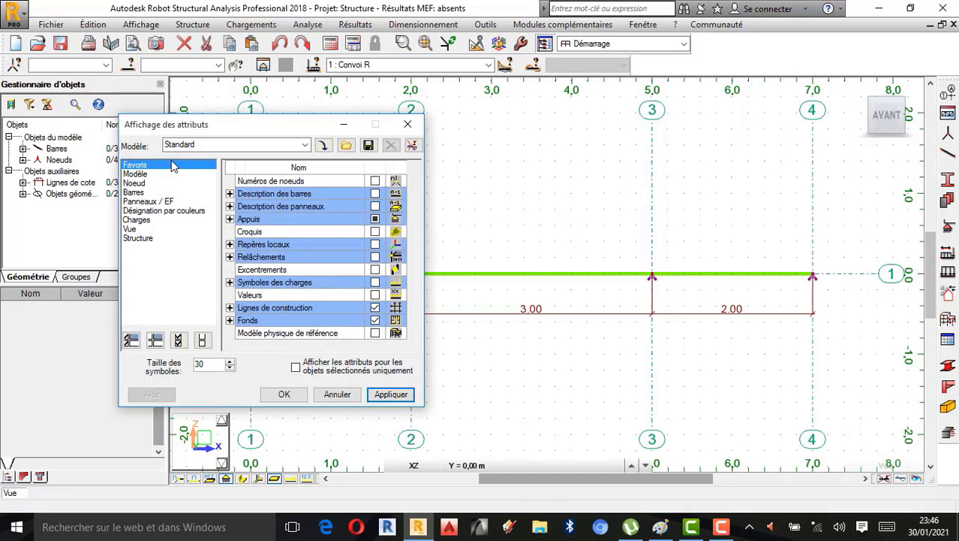
pyautogui.click(141, 223)
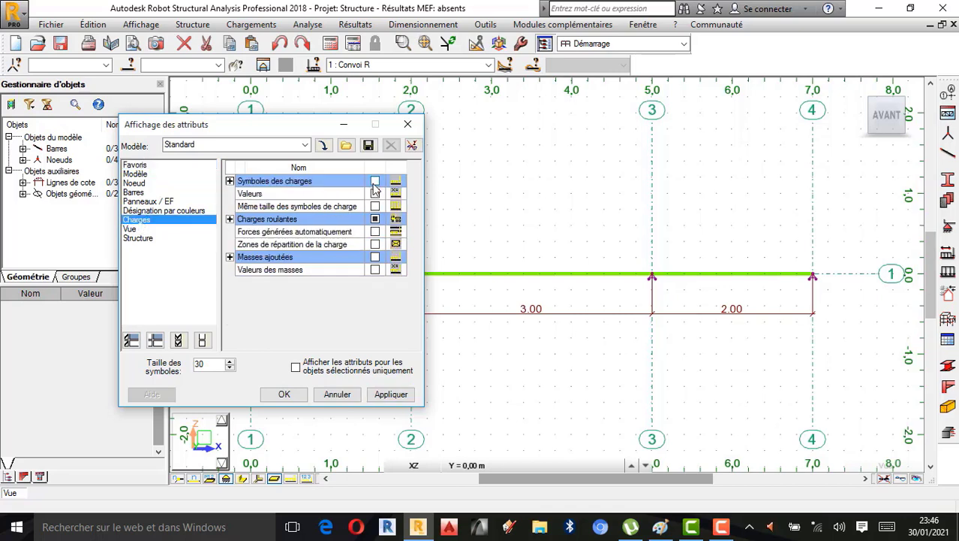
pyautogui.click(375, 181)
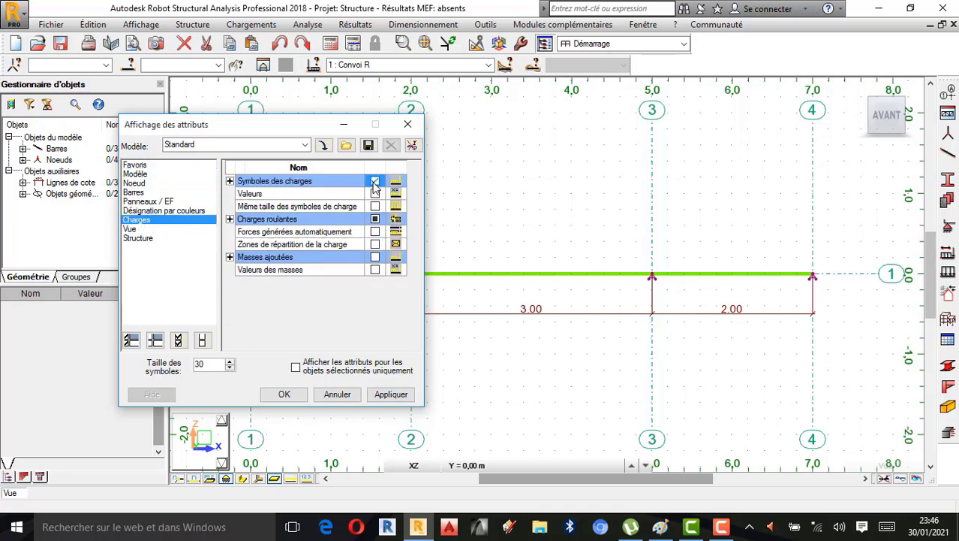
pyautogui.click(375, 194)
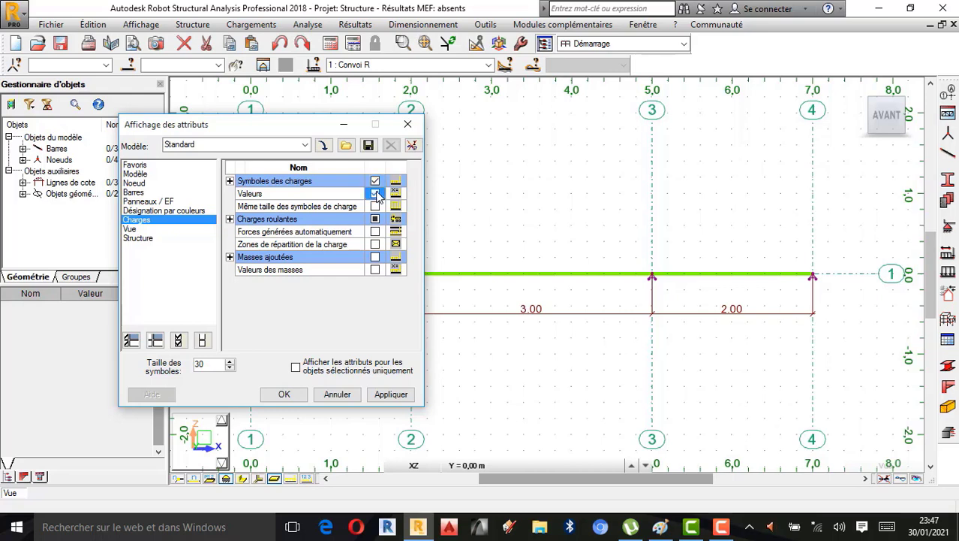
pyautogui.click(376, 219)
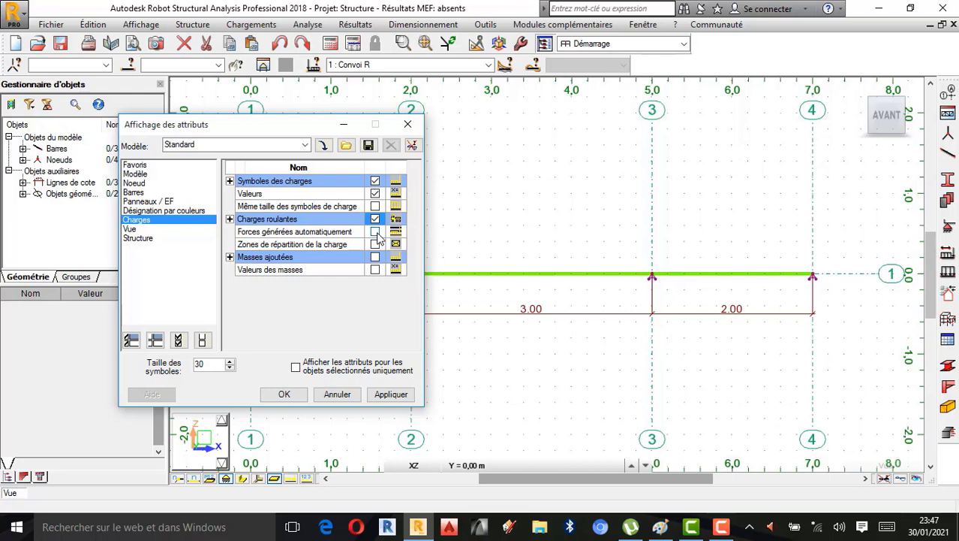
pyautogui.click(375, 232)
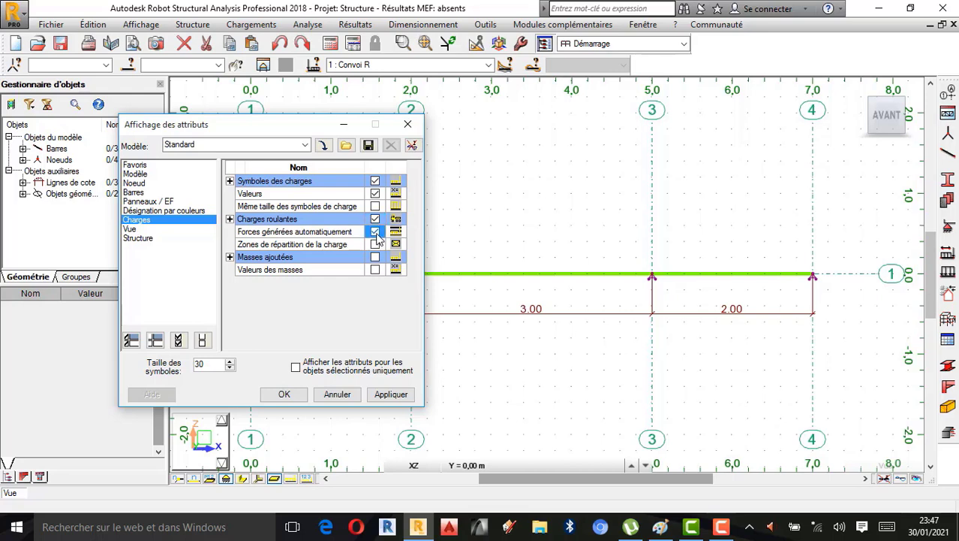
pyautogui.click(394, 396)
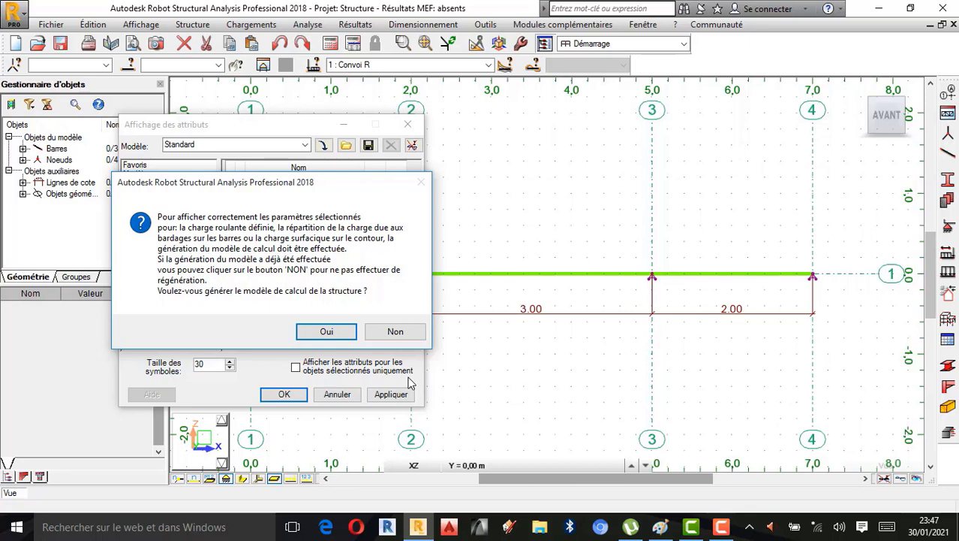
pyautogui.click(332, 331)
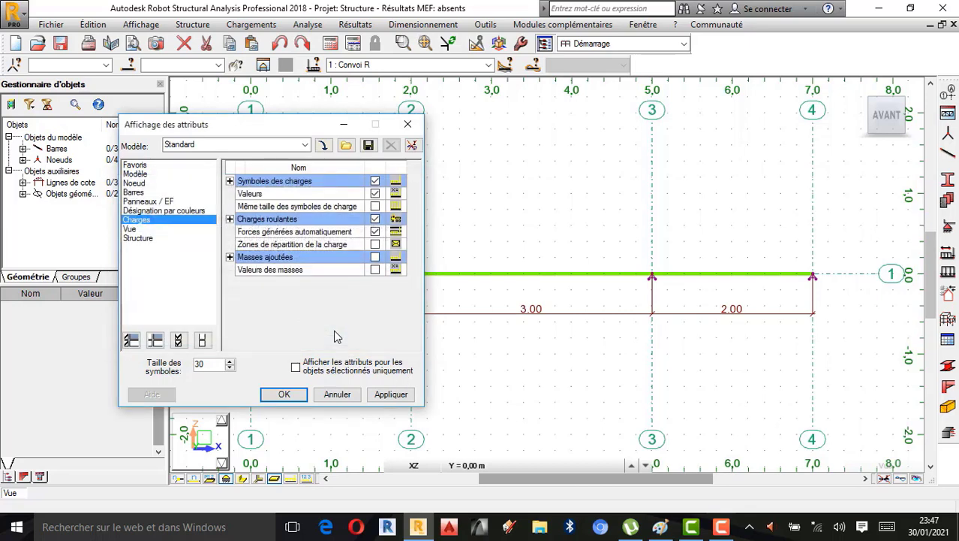
pyautogui.click(288, 396)
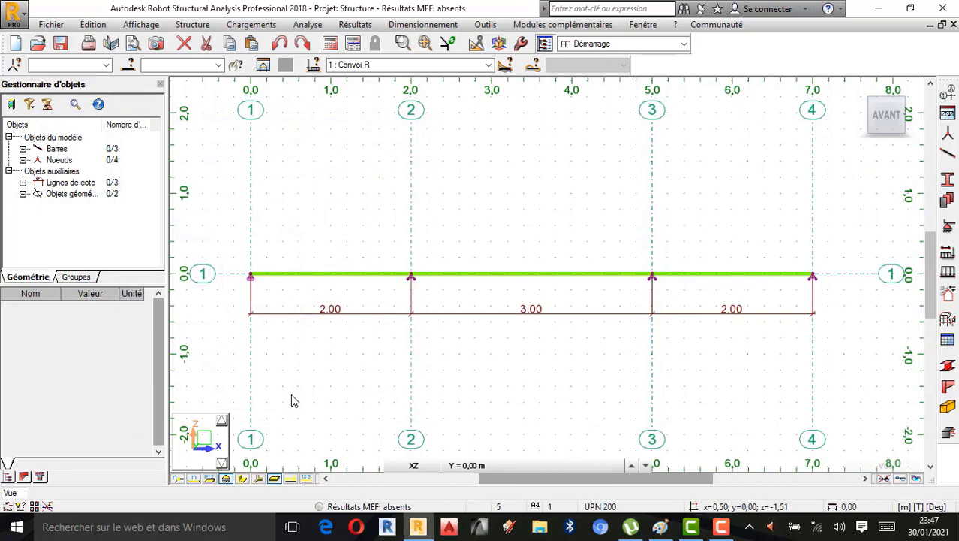
# Step: Verify the structure for errors and warnings, and close the verification report
pyautogui.scroll(-1, 646, 388)
pyautogui.scroll(1, 578, 394)
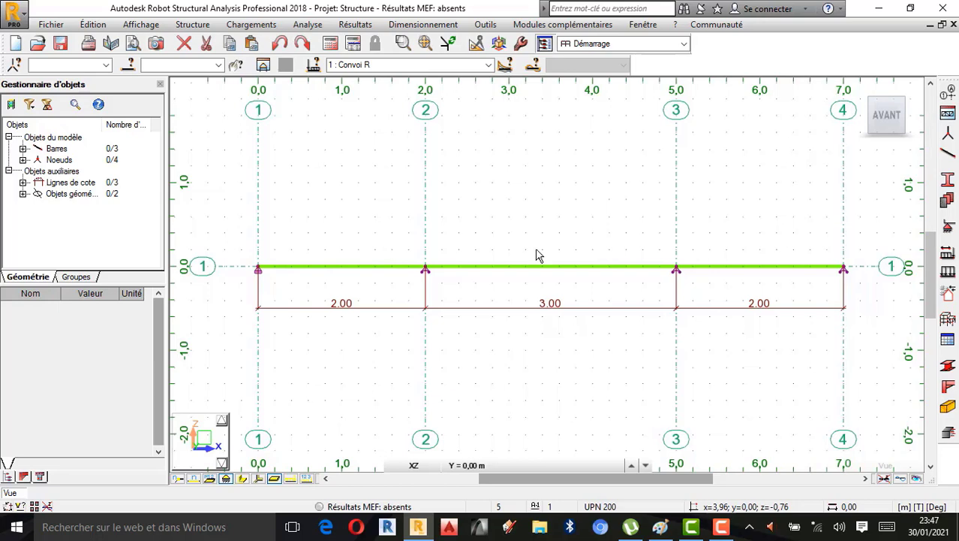
pyautogui.click(308, 24)
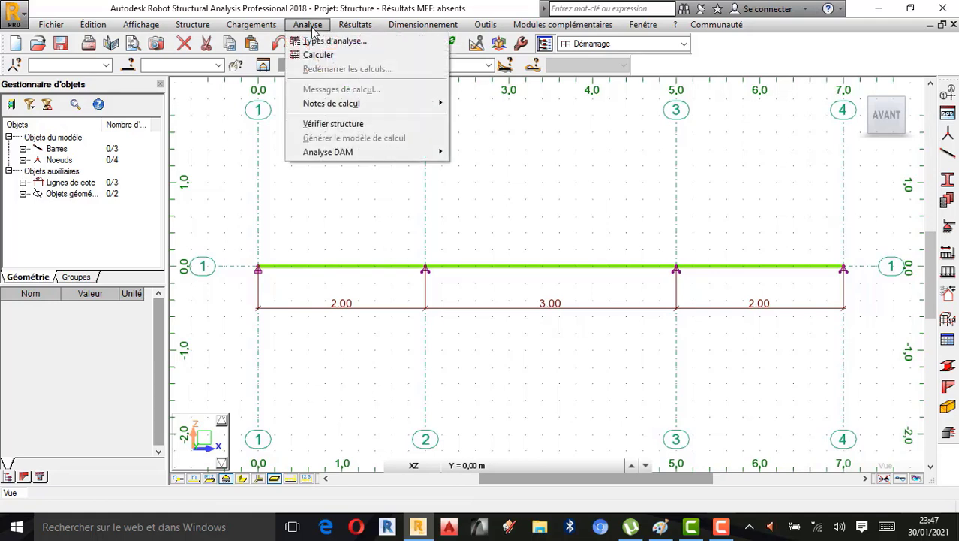
pyautogui.click(336, 125)
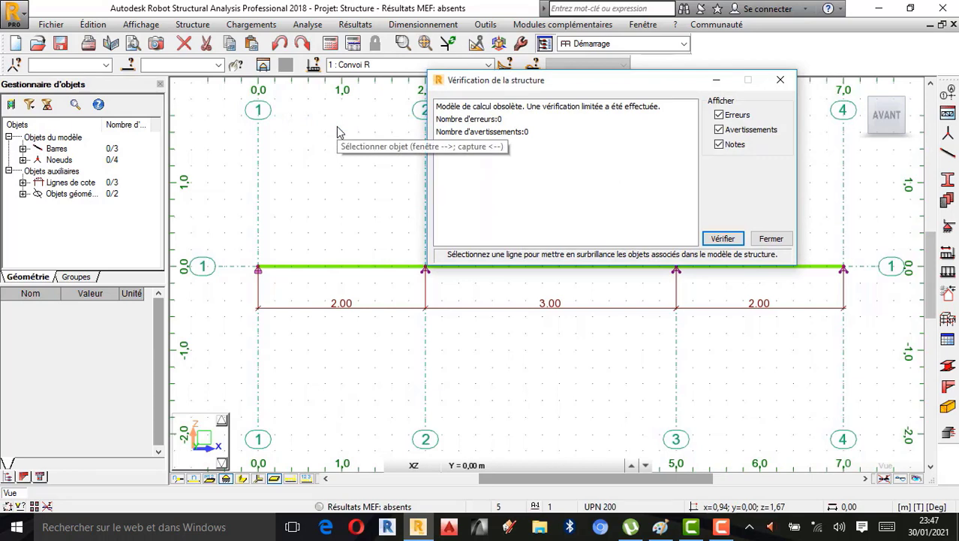
pyautogui.click(772, 238)
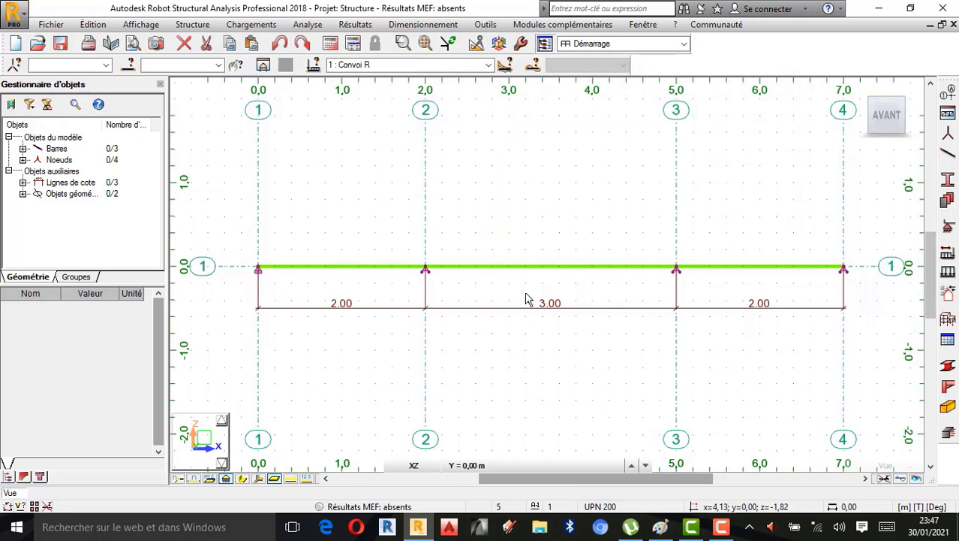
# Step: Run the calculation of the beam under the moving load
pyautogui.scroll(-1, 524, 216)
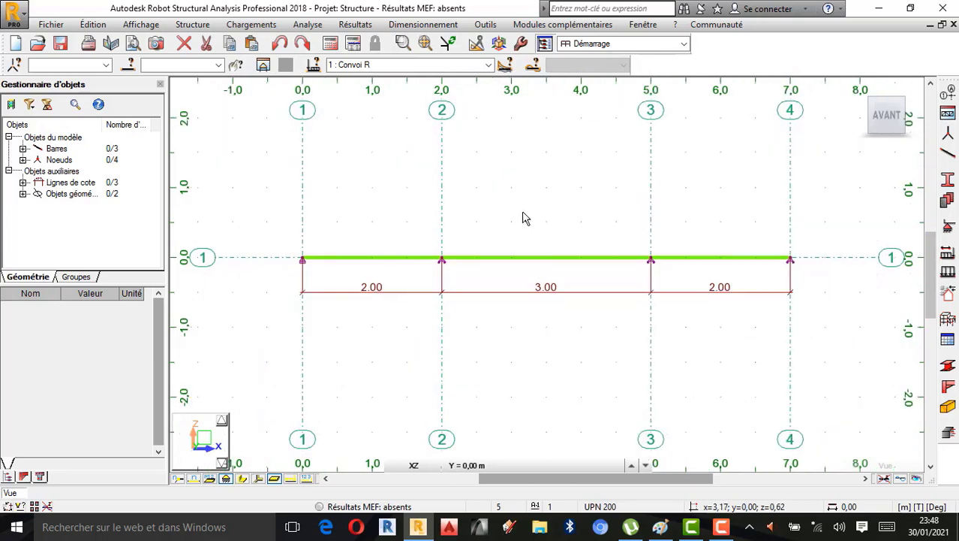
pyautogui.scroll(1, 523, 217)
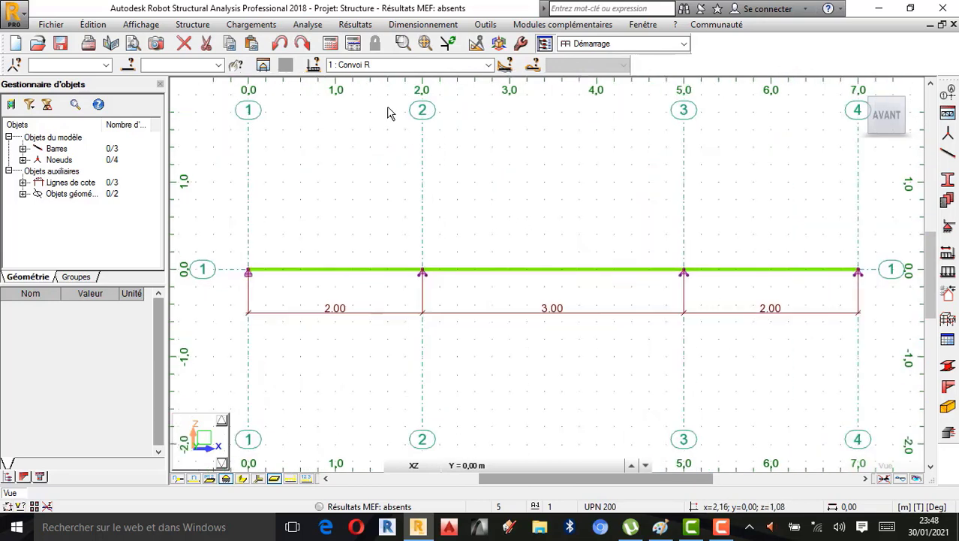
pyautogui.click(330, 42)
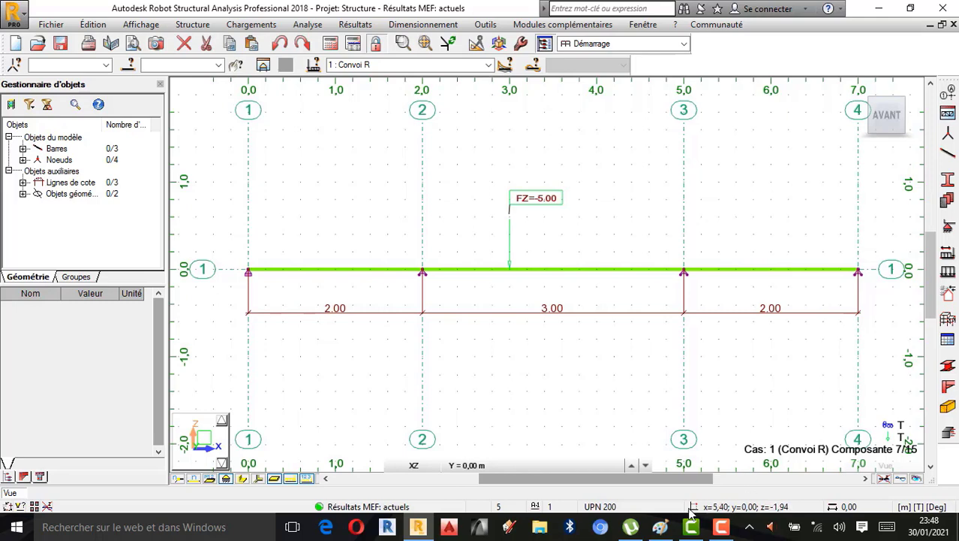
# Step: Switch to Paint and trace over the 5 T load value beside the beam sketch in light blue
pyautogui.click(660, 527)
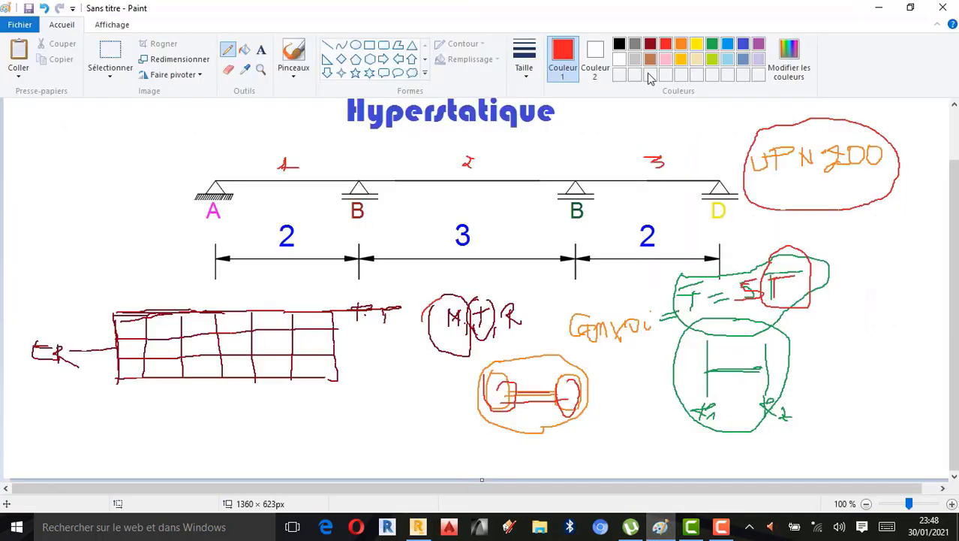
pyautogui.click(727, 46)
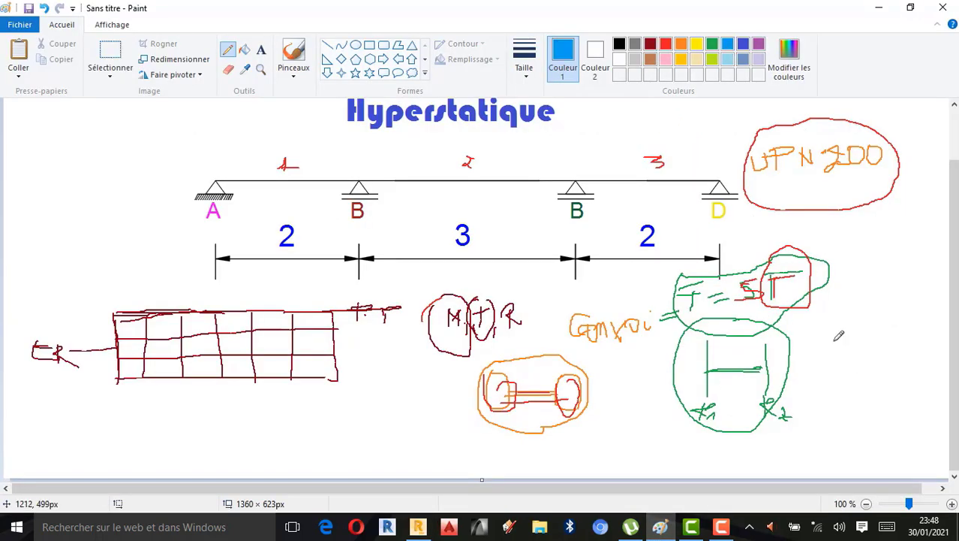
pyautogui.moveTo(764, 277)
pyautogui.mouseDown()
pyautogui.moveTo(742, 287)
pyautogui.moveTo(766, 297)
pyautogui.moveTo(739, 308)
pyautogui.mouseUp()
pyautogui.moveTo(771, 273); pyautogui.dragTo(798, 268)
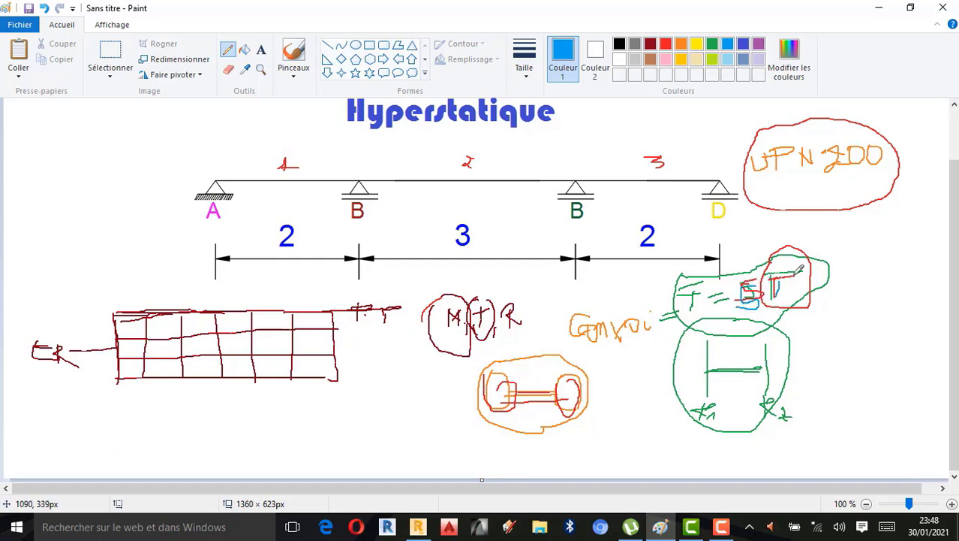
# Step: Switch back to Robot and set the Convoi R case's current component to 1, at load position 0,00 m
pyautogui.click(418, 527)
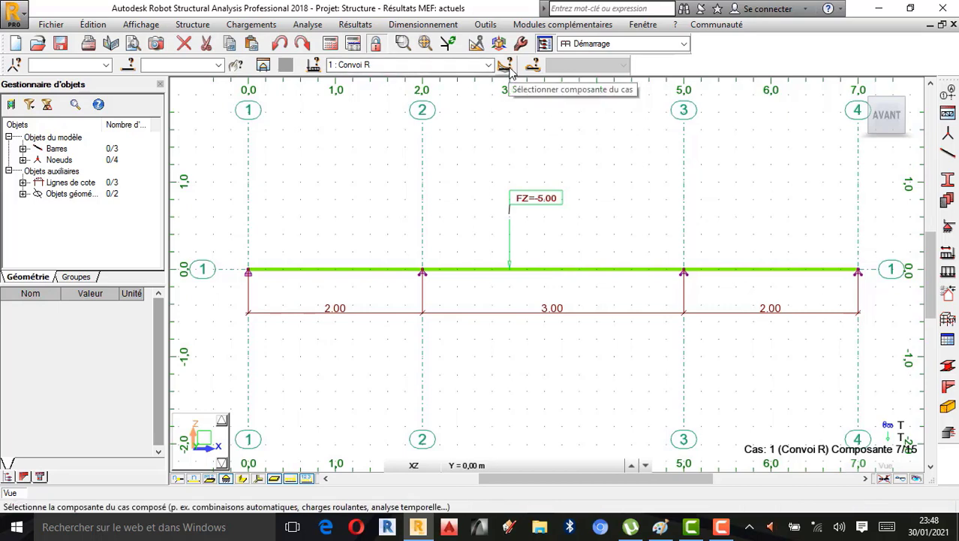
pyautogui.click(259, 29)
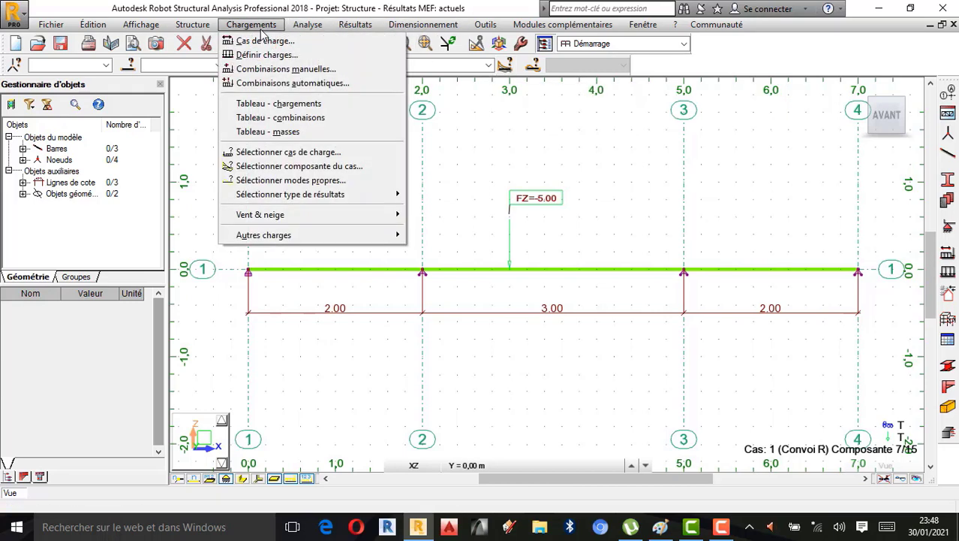
pyautogui.click(304, 166)
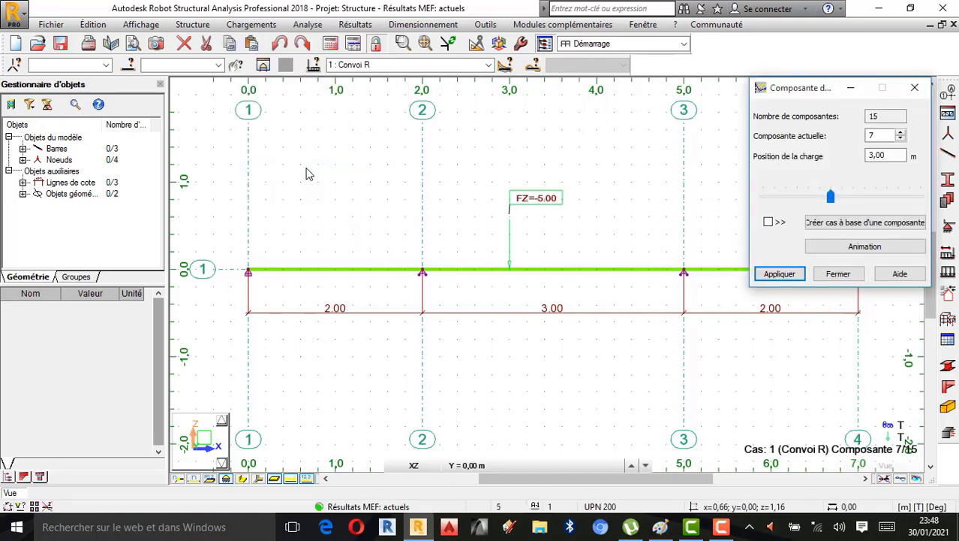
pyautogui.click(915, 89)
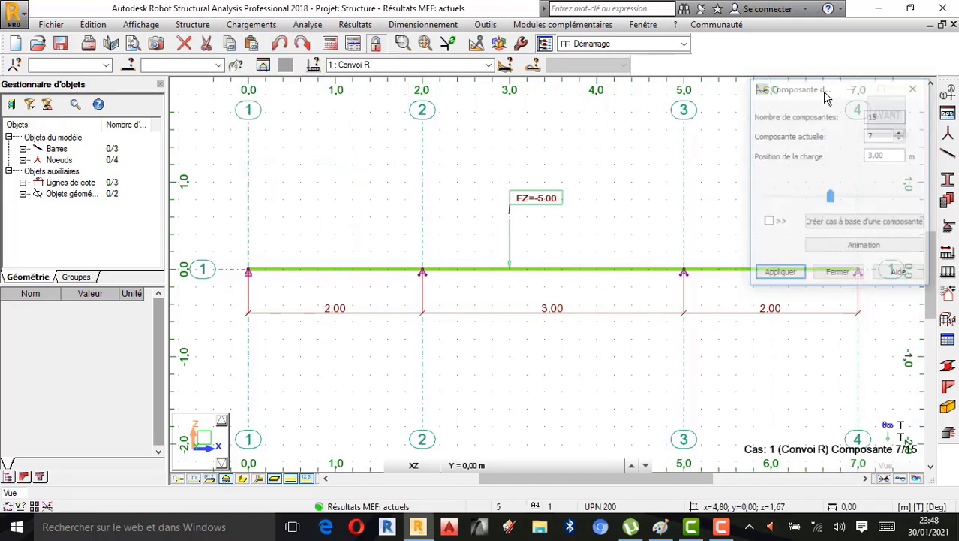
pyautogui.click(507, 66)
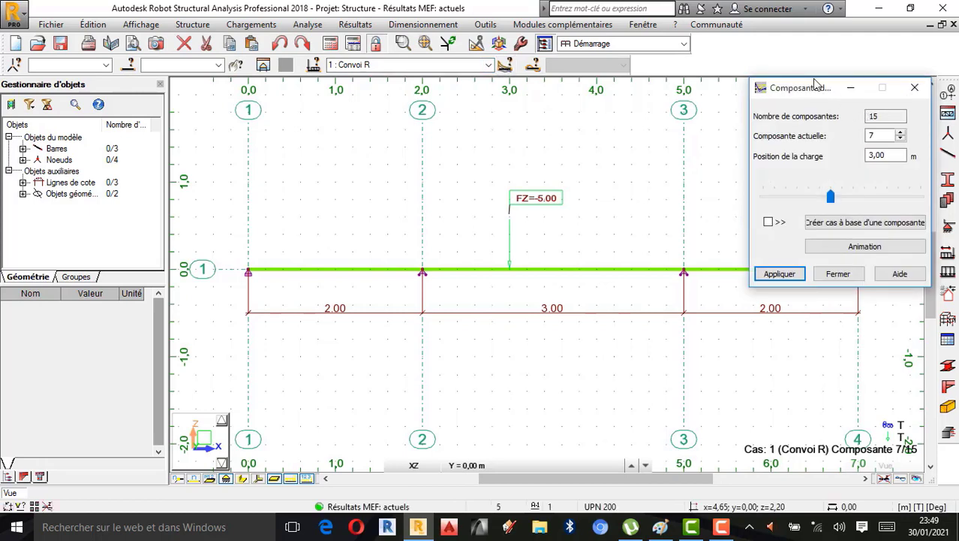
pyautogui.moveTo(820, 87); pyautogui.dragTo(97, 108)
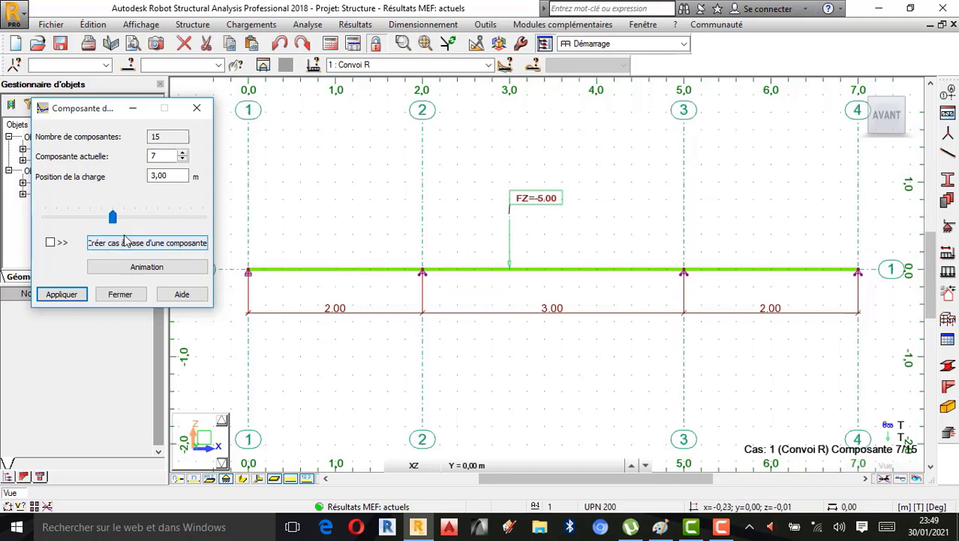
pyautogui.moveTo(117, 218); pyautogui.dragTo(41, 218)
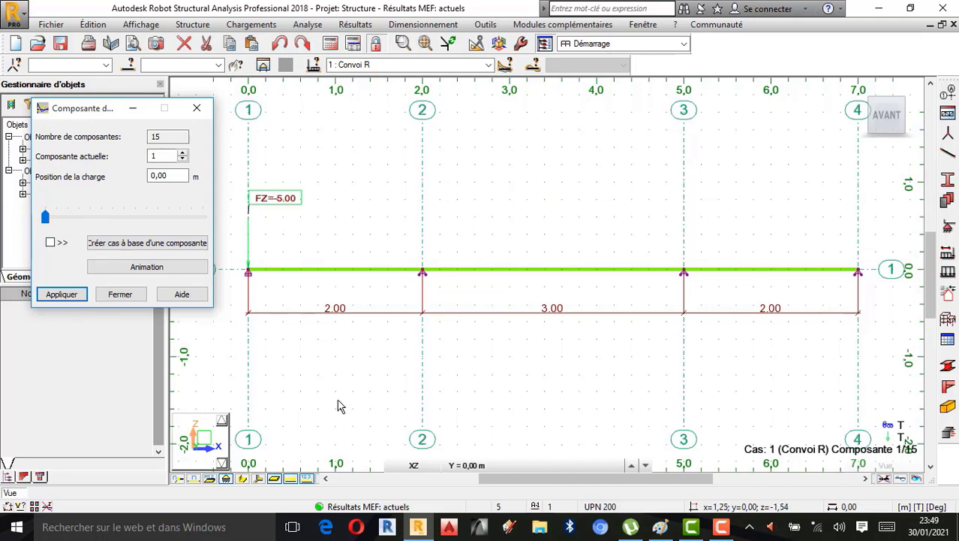
# Step: Animate the moving load over components 1 to 15 at 3 images per second, and close the animation player
pyautogui.click(172, 269)
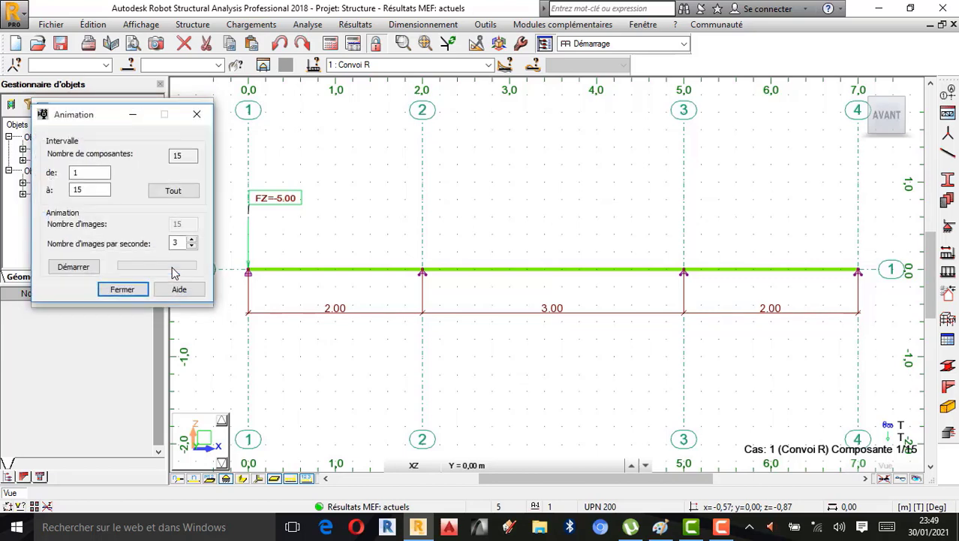
pyautogui.click(73, 268)
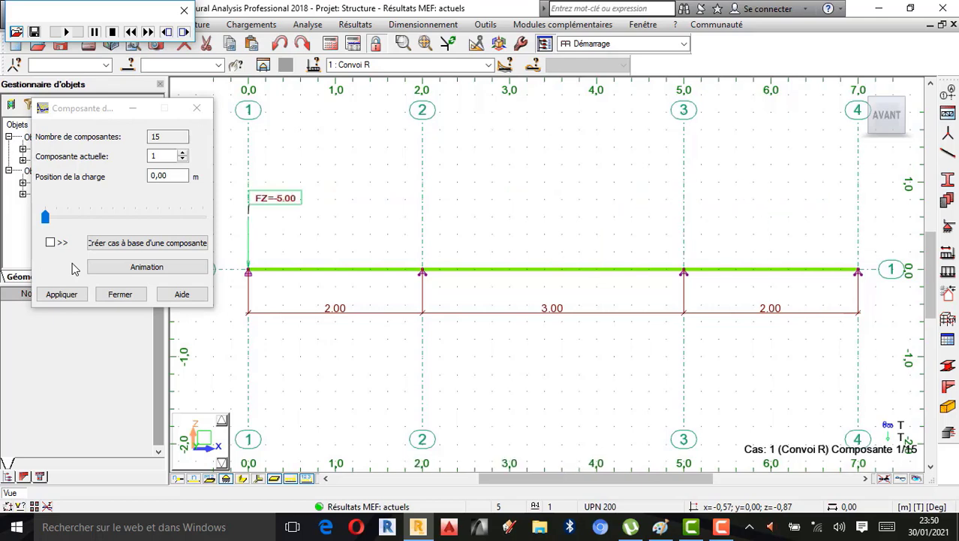
pyautogui.click(117, 297)
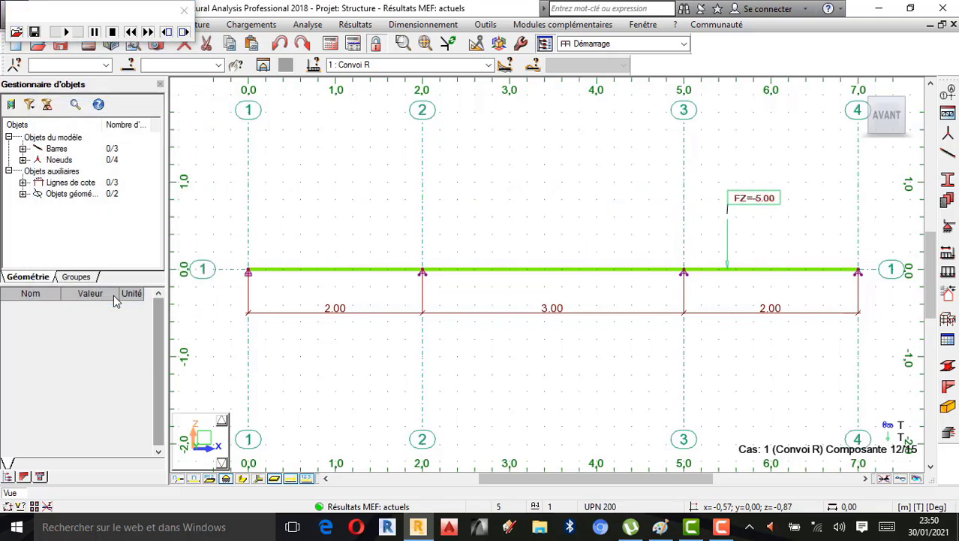
pyautogui.click(184, 10)
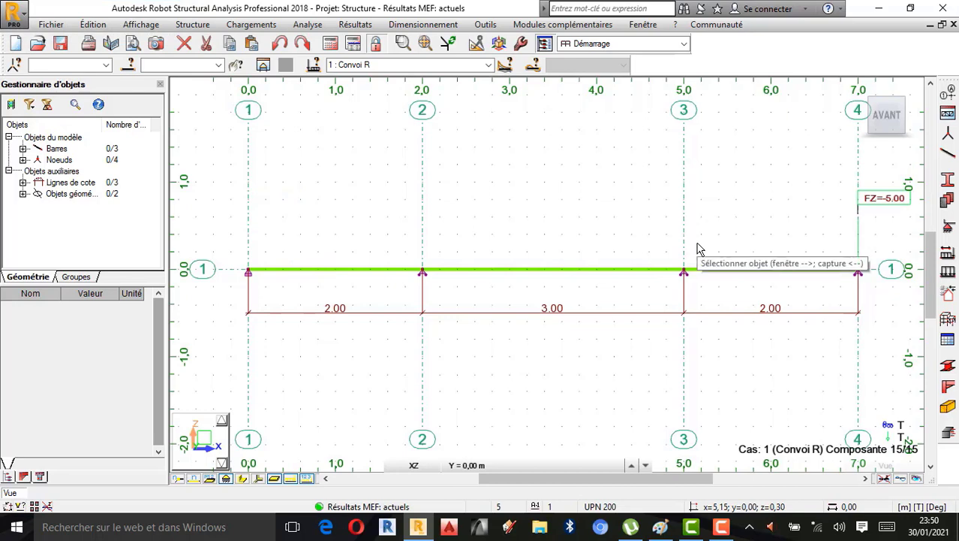
# Step: Return the moving load to component 1 at position 0,00 m and close the case component settings
pyautogui.click(506, 65)
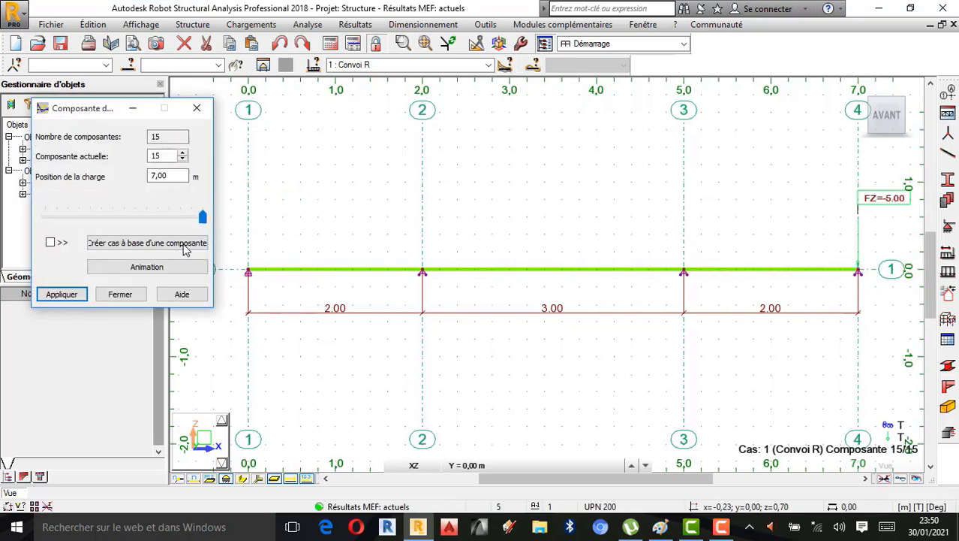
pyautogui.moveTo(202, 217); pyautogui.dragTo(35, 217)
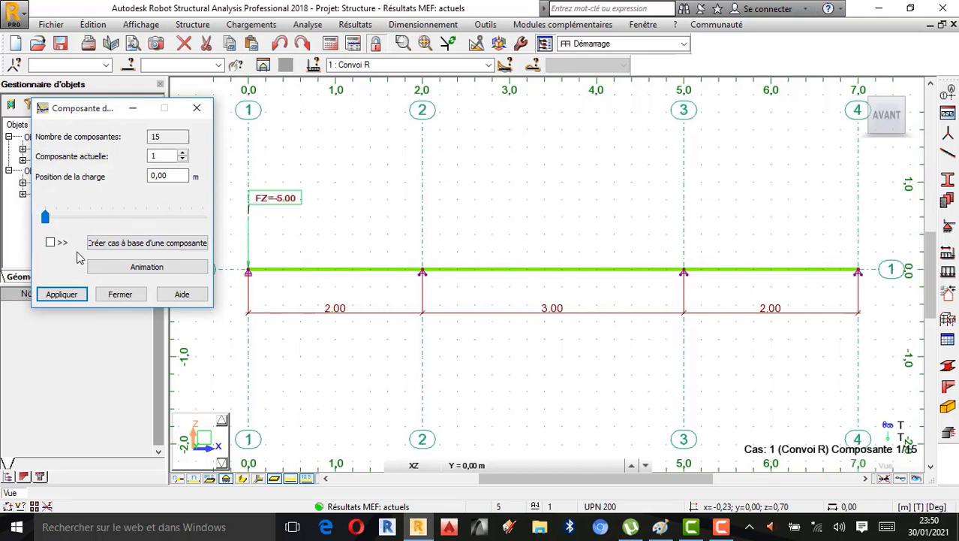
pyautogui.click(129, 294)
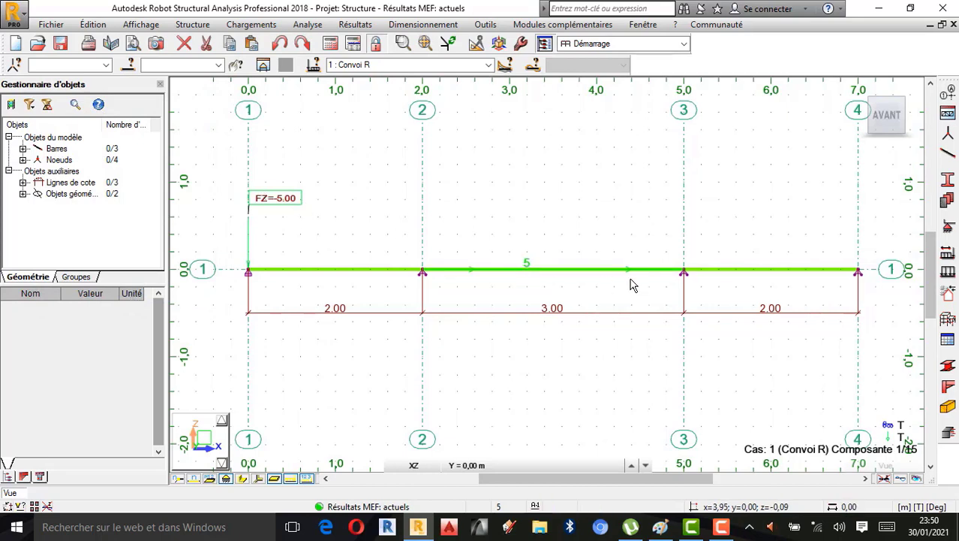
# Step: Switch to Paint, write M and T in light blue beside the beam sketch, and outline each letter
pyautogui.click(661, 526)
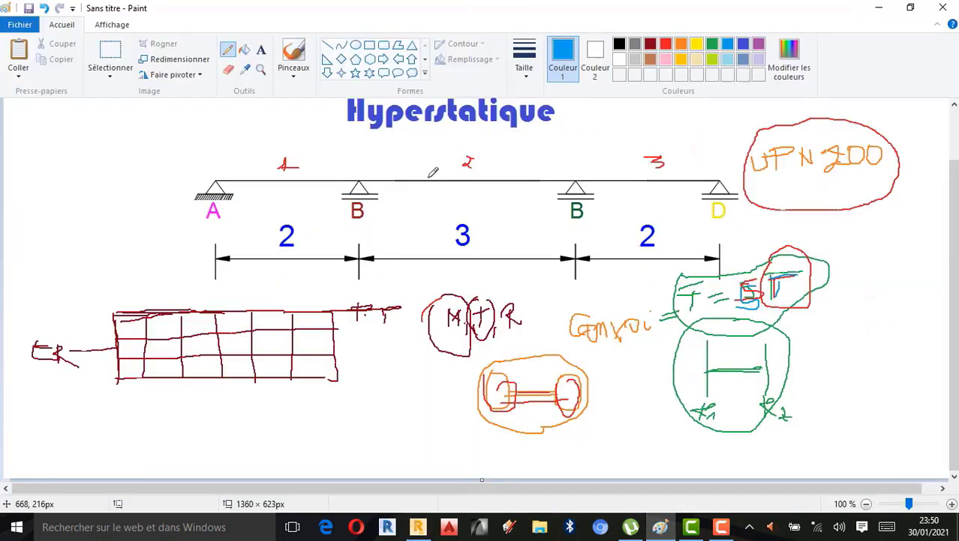
pyautogui.scroll(2, 506, 187)
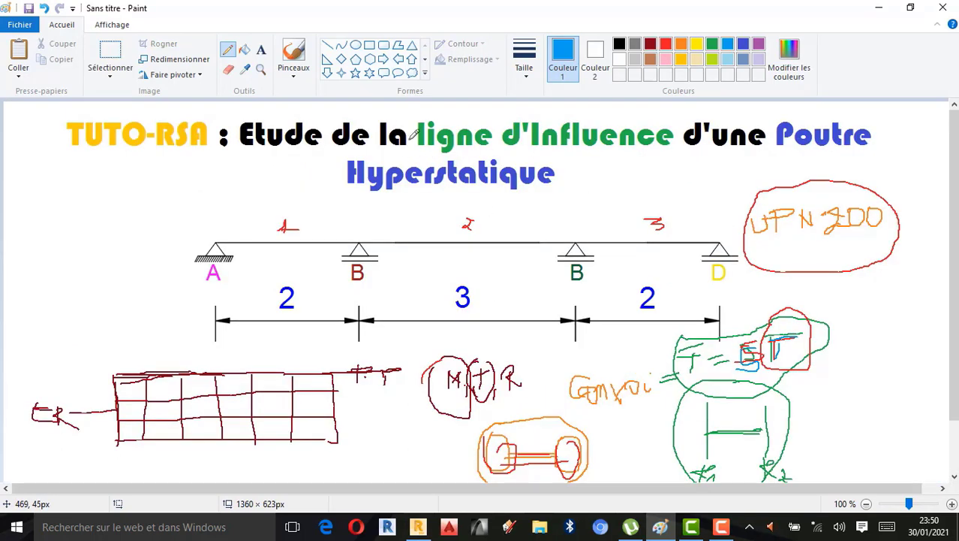
pyautogui.scroll(-2, 397, 236)
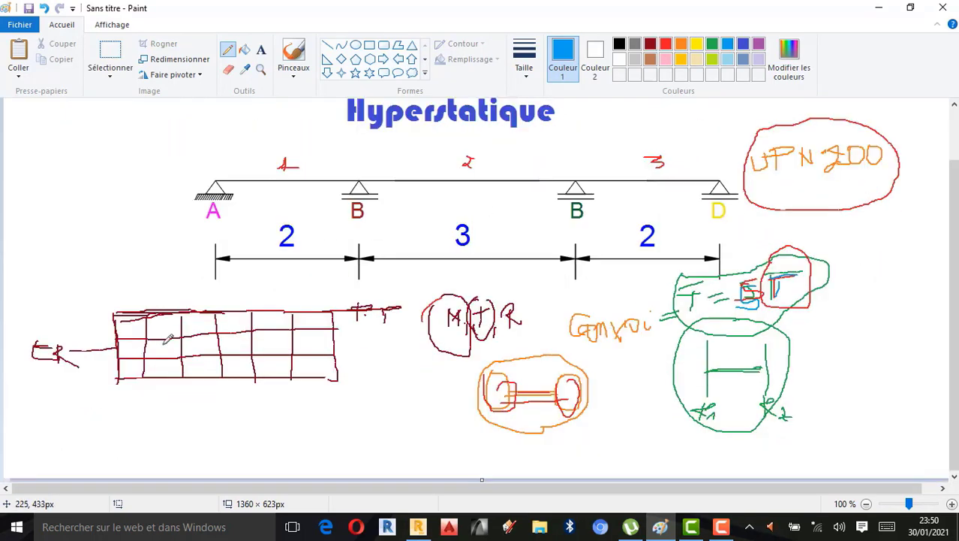
pyautogui.scroll(2, 168, 339)
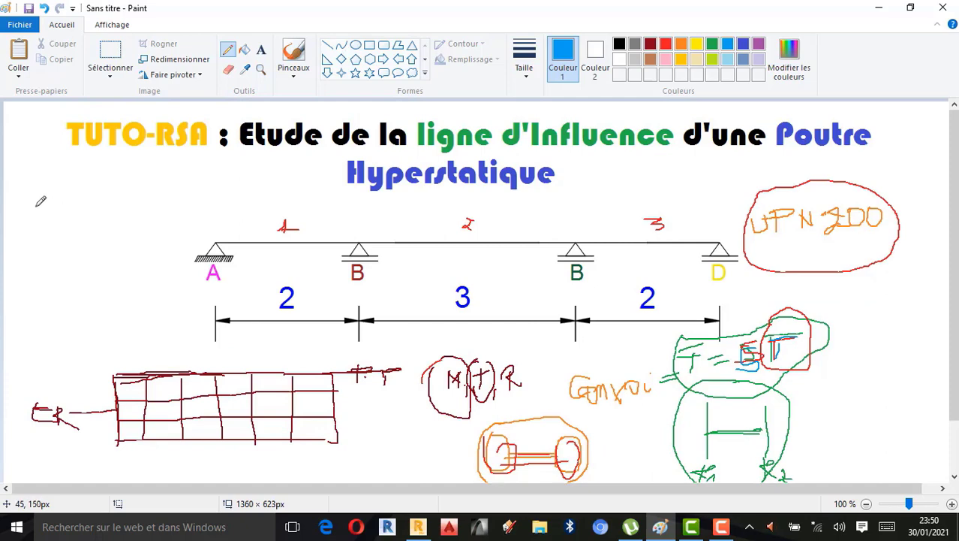
pyautogui.moveTo(34, 203)
pyautogui.mouseDown()
pyautogui.moveTo(34, 235)
pyautogui.moveTo(38, 209)
pyautogui.moveTo(53, 200)
pyautogui.moveTo(54, 240)
pyautogui.mouseUp()
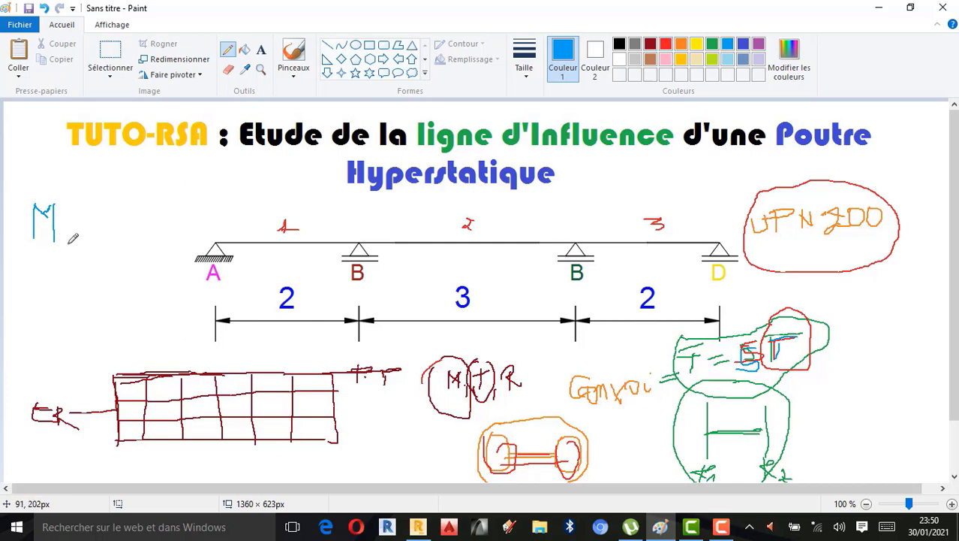
pyautogui.moveTo(36, 264)
pyautogui.mouseDown()
pyautogui.moveTo(33, 299)
pyautogui.moveTo(55, 261)
pyautogui.mouseUp()
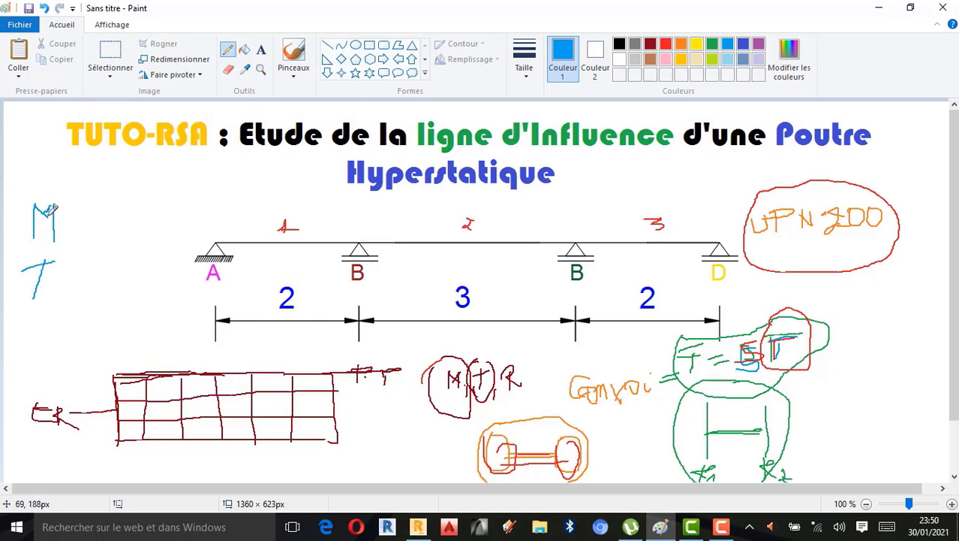
pyautogui.moveTo(30, 205)
pyautogui.mouseDown()
pyautogui.moveTo(82, 225)
pyautogui.moveTo(45, 213)
pyautogui.mouseUp()
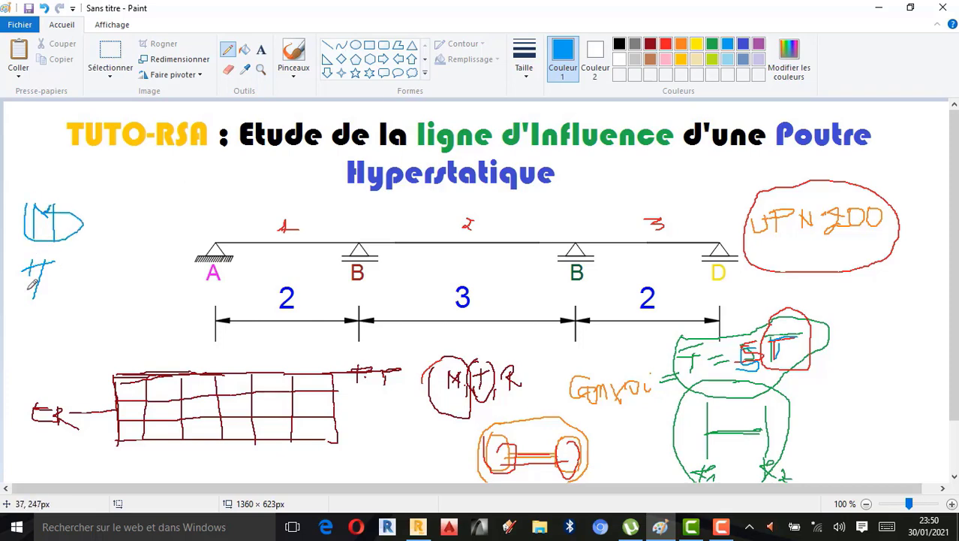
pyautogui.moveTo(32, 284)
pyautogui.mouseDown()
pyautogui.moveTo(47, 262)
pyautogui.moveTo(33, 261)
pyautogui.mouseUp()
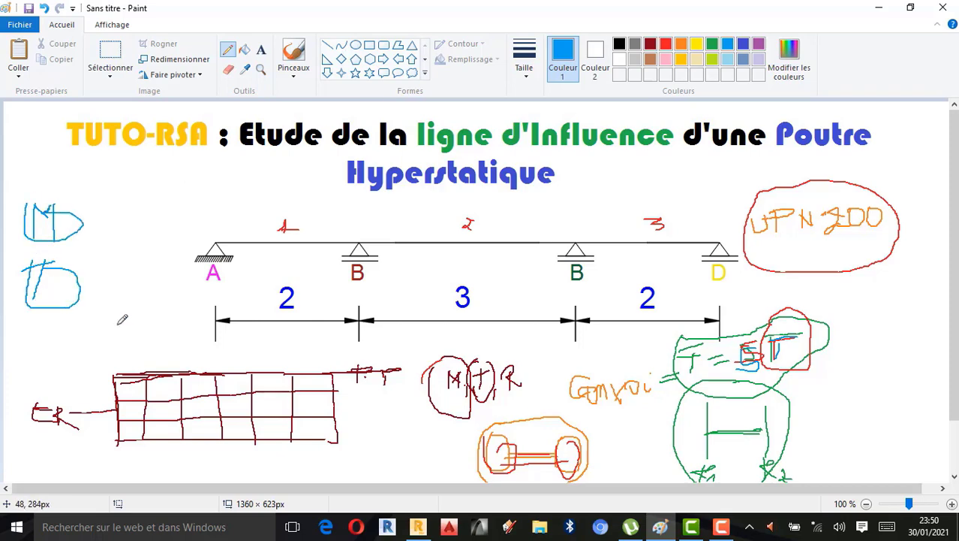
# Step: Switch back to Robot and request the My influence line at element 1, position 0,50, for components 1 to 15
pyautogui.click(425, 527)
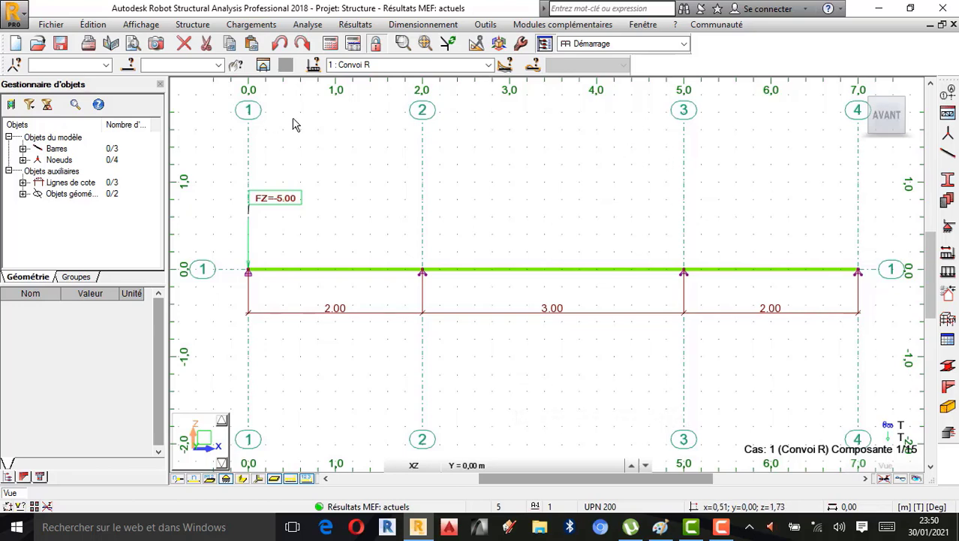
pyautogui.click(253, 26)
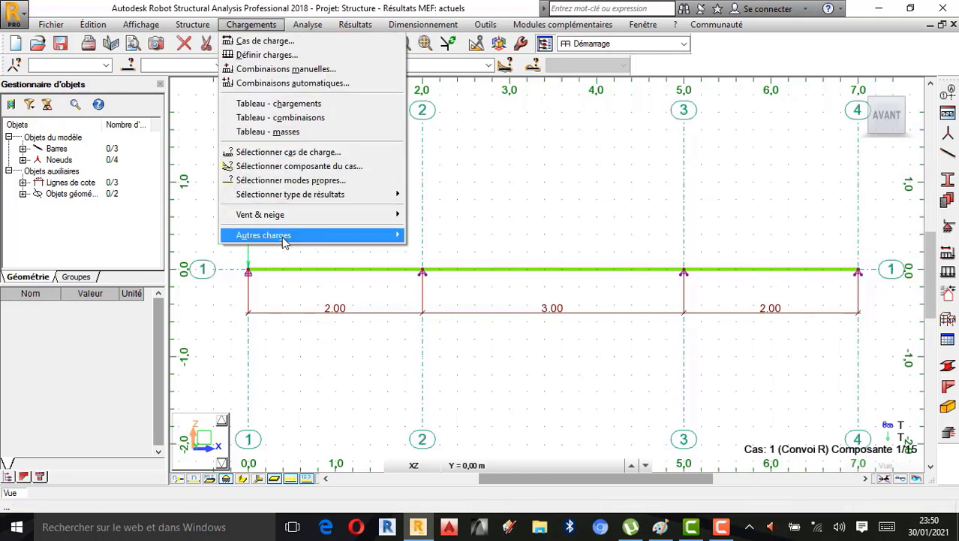
pyautogui.moveTo(311, 27)
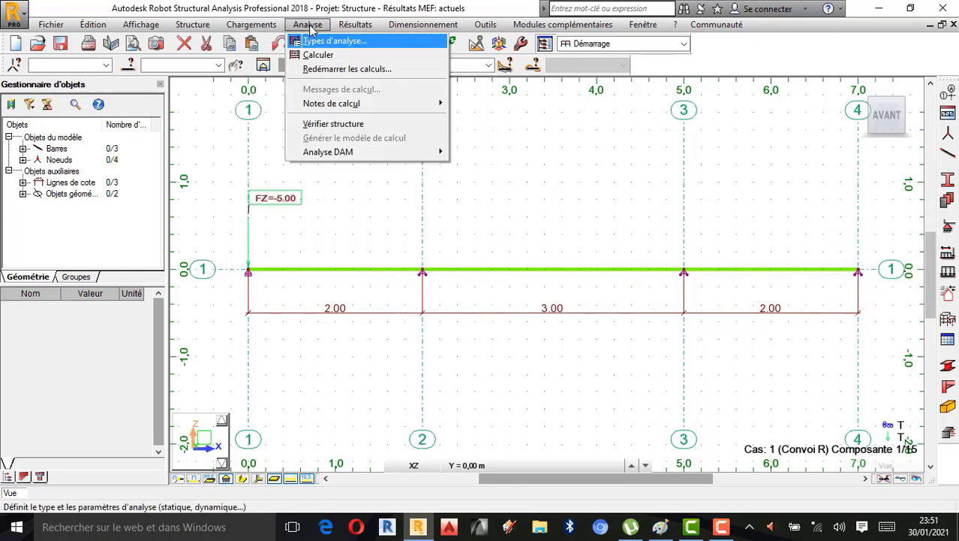
pyautogui.moveTo(359, 24)
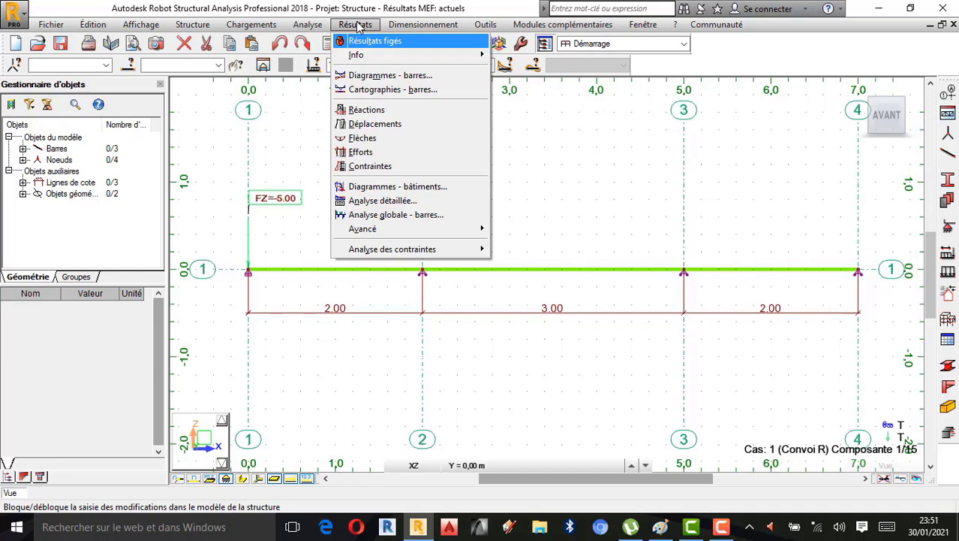
pyautogui.moveTo(388, 232)
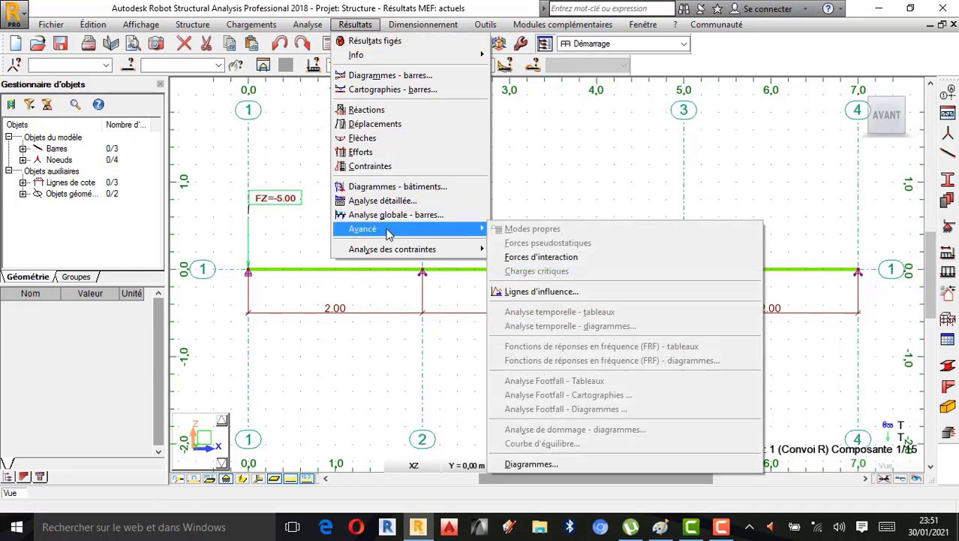
pyautogui.click(547, 292)
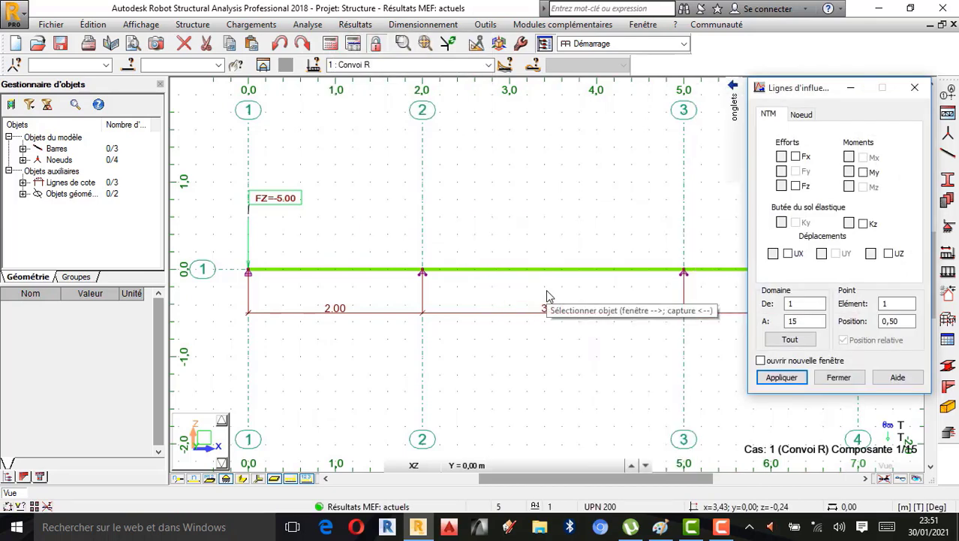
pyautogui.moveTo(718, 147)
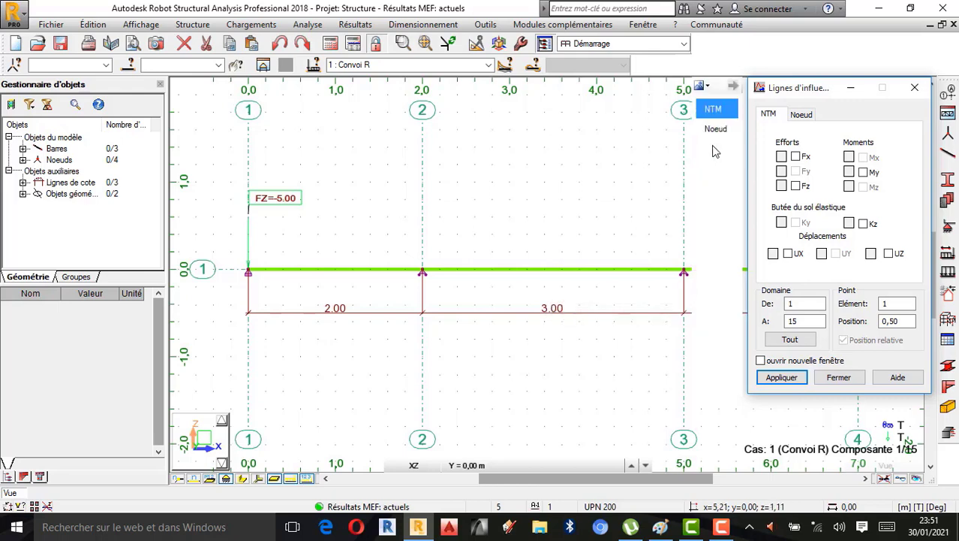
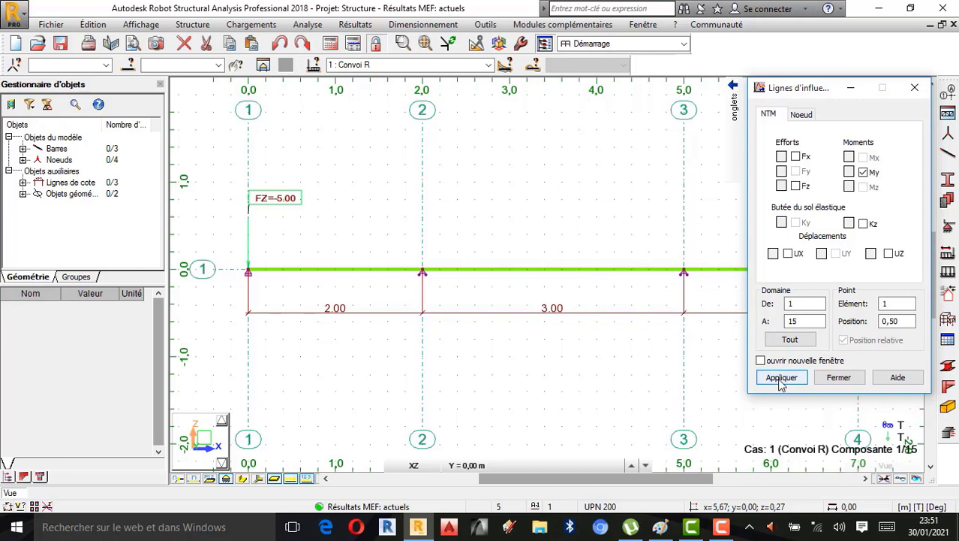
pyautogui.click(782, 378)
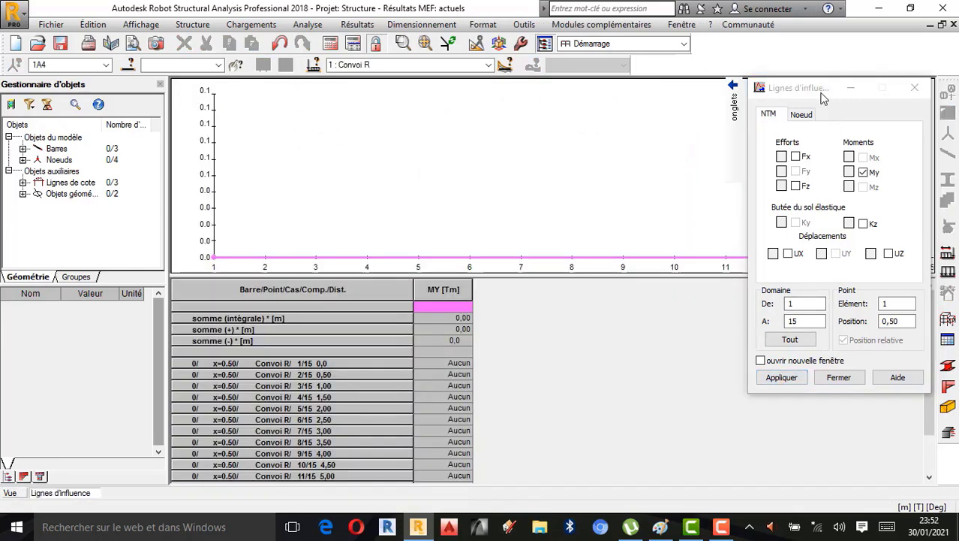
# Step: Move the influence line settings clear of the diagram and compare the diagram with the beam view
pyautogui.moveTo(824, 98); pyautogui.dragTo(743, 239)
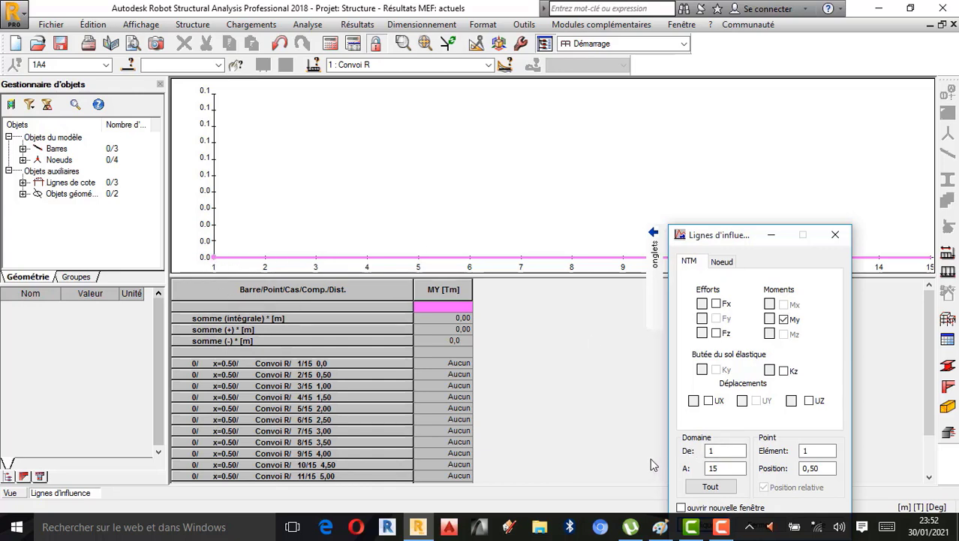
pyautogui.click(17, 493)
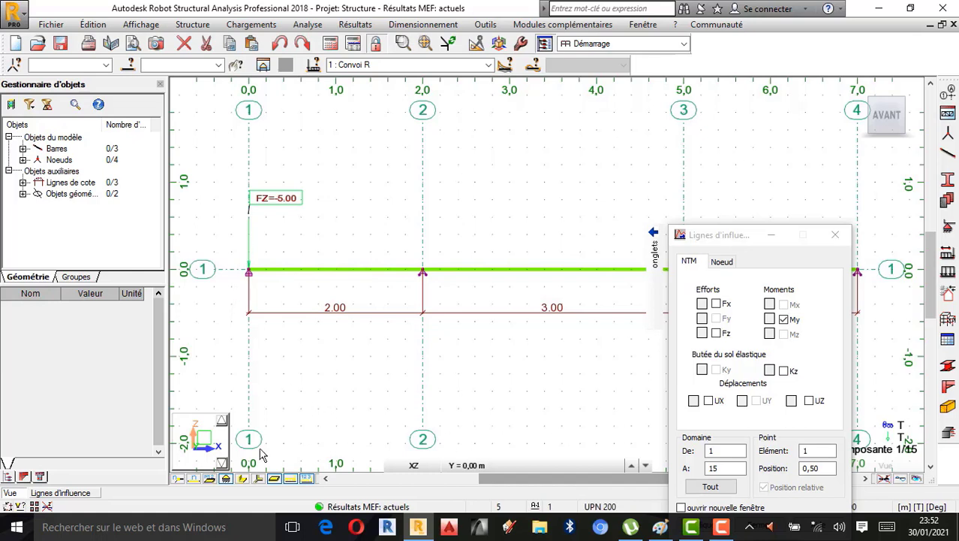
pyautogui.click(73, 496)
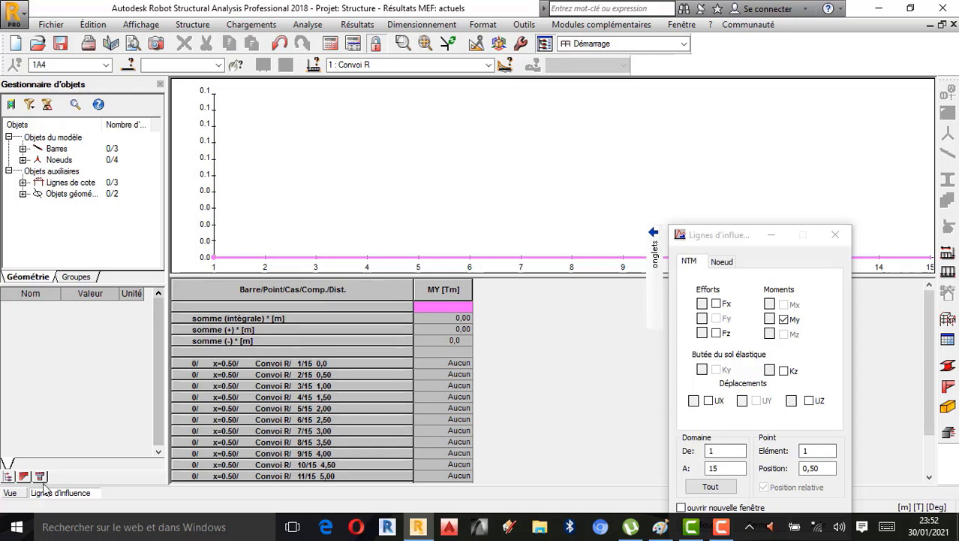
pyautogui.click(14, 492)
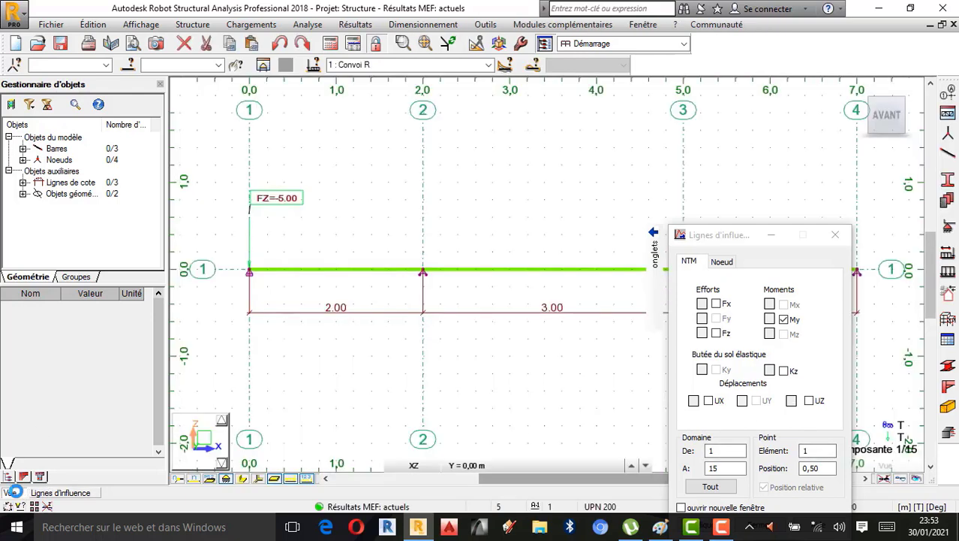
# Step: Set the Convoi R case's current component to 2 at 0,50 m, and try to plot element 1's My influence line again
pyautogui.click(505, 67)
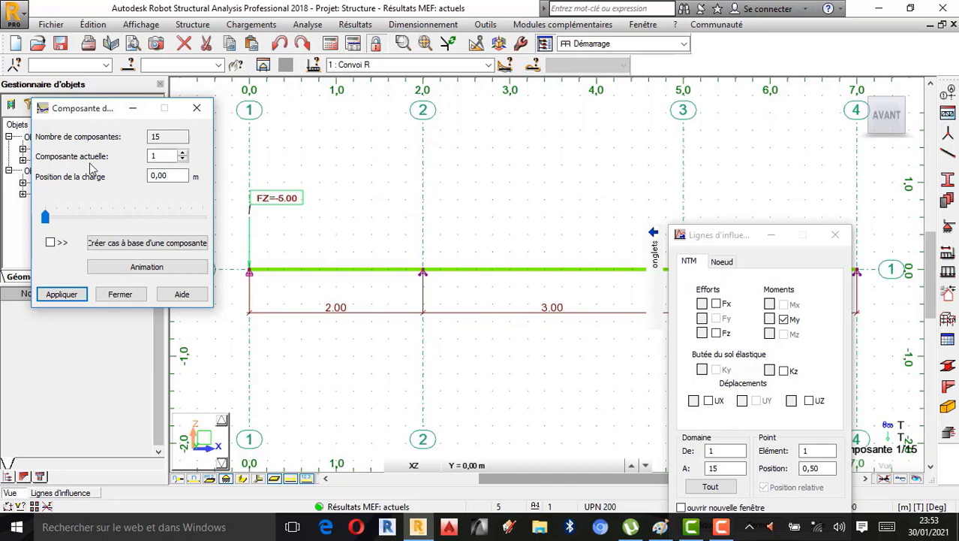
pyautogui.click(182, 152)
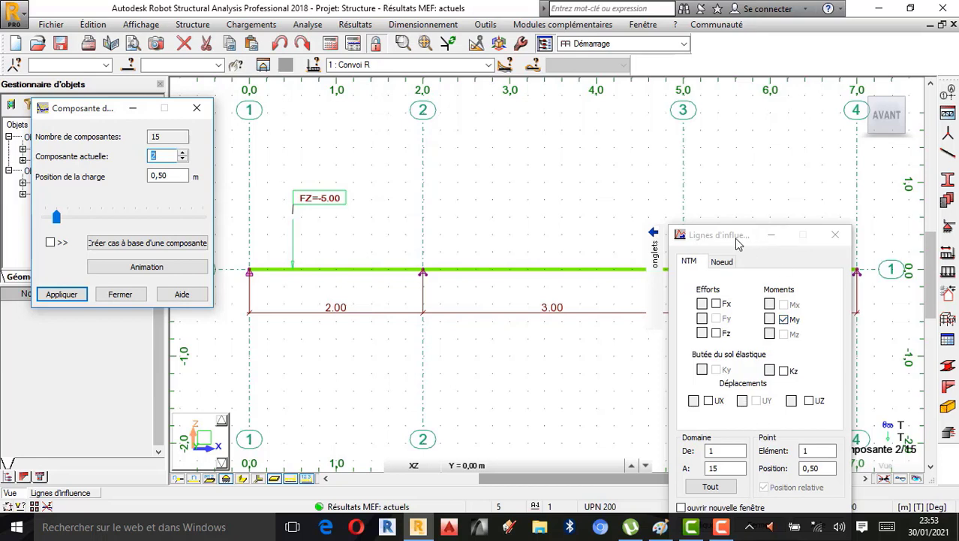
pyautogui.moveTo(734, 238); pyautogui.dragTo(782, 184)
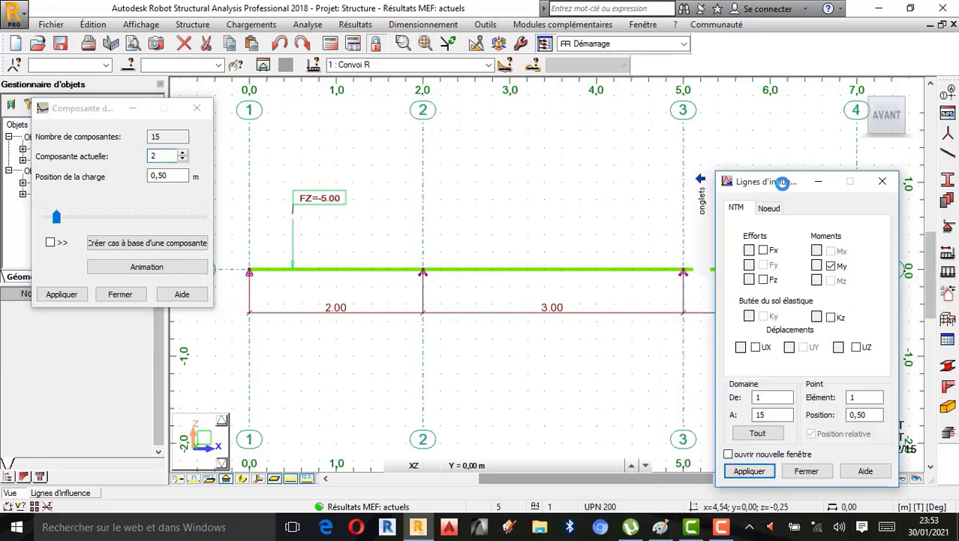
pyautogui.click(750, 470)
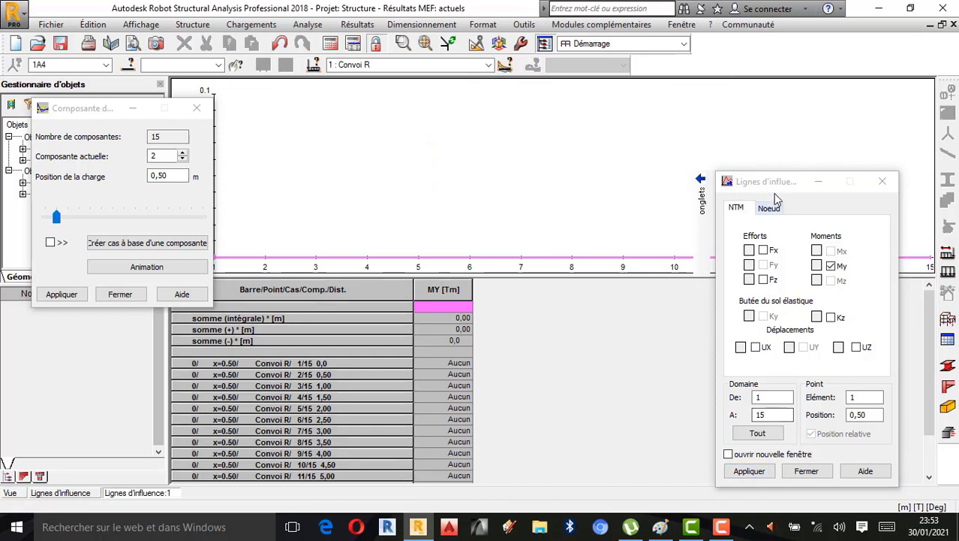
pyautogui.moveTo(765, 189); pyautogui.dragTo(809, 182)
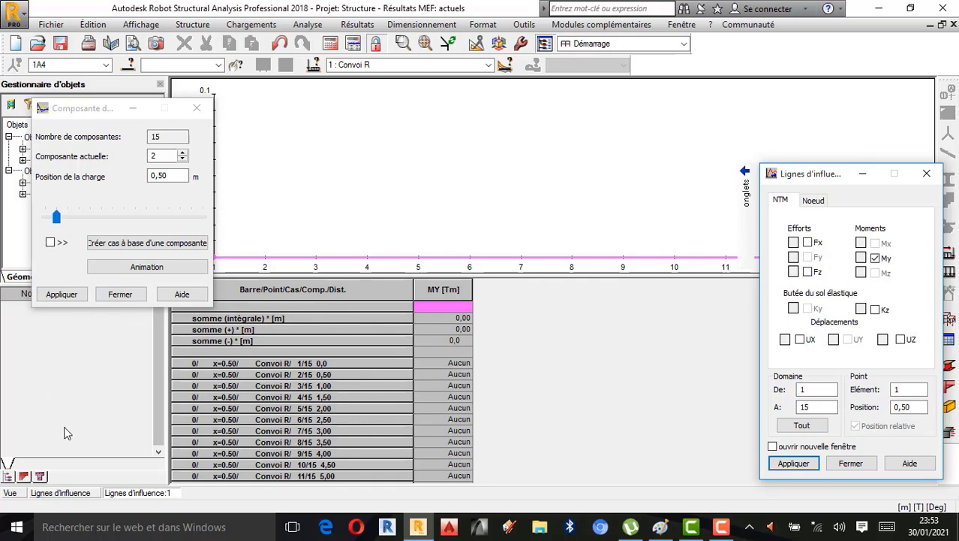
# Step: Return to the beam view and try to plot the My influence line for element 2 at position 0,50
pyautogui.click(15, 491)
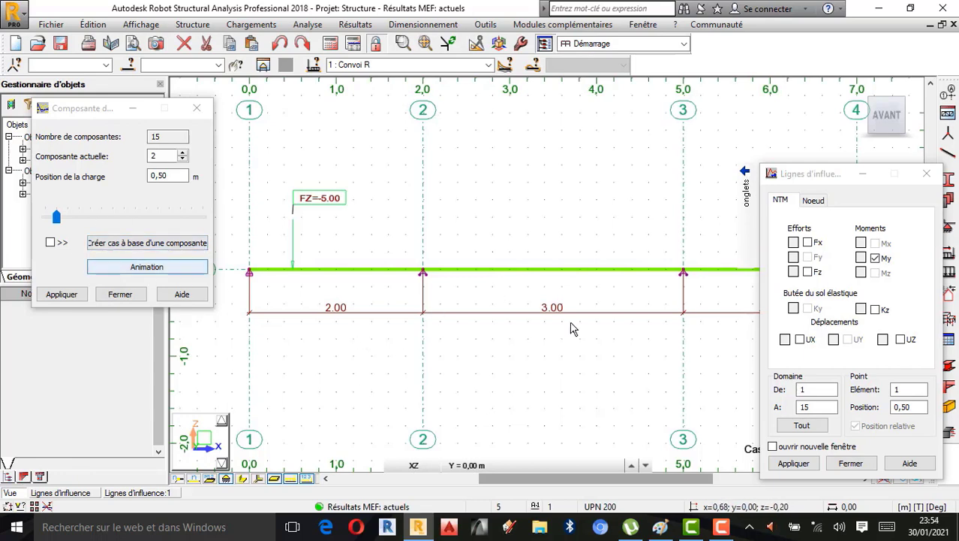
pyautogui.click(903, 389)
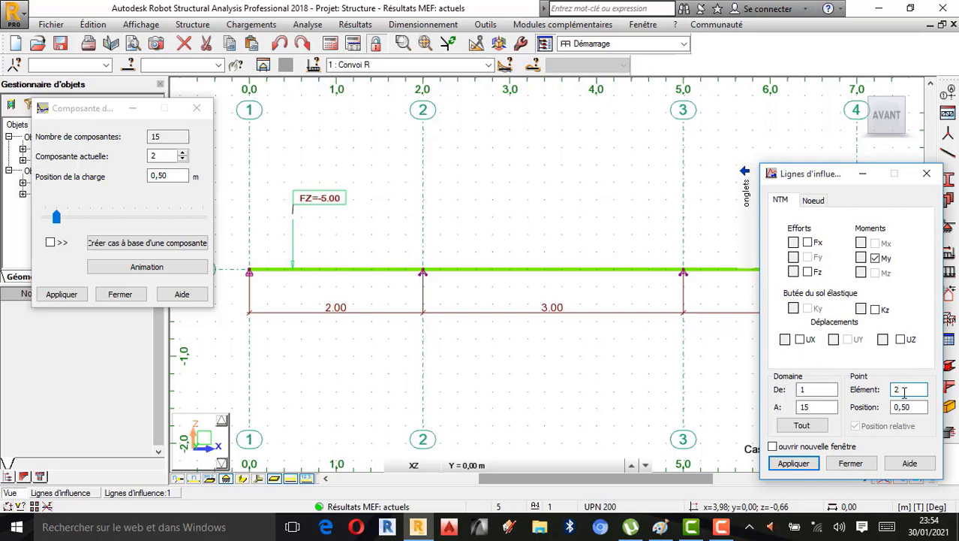
pyautogui.click(801, 464)
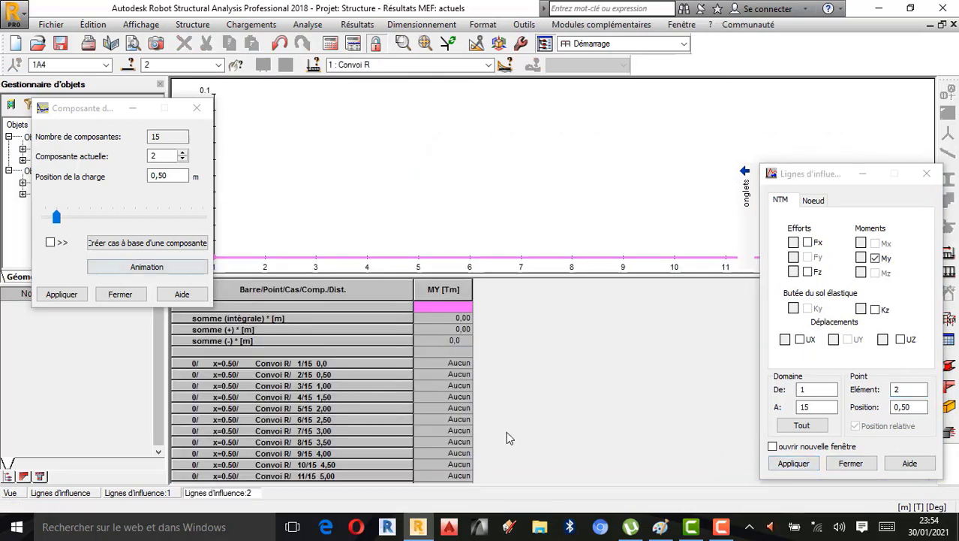
pyautogui.click(720, 527)
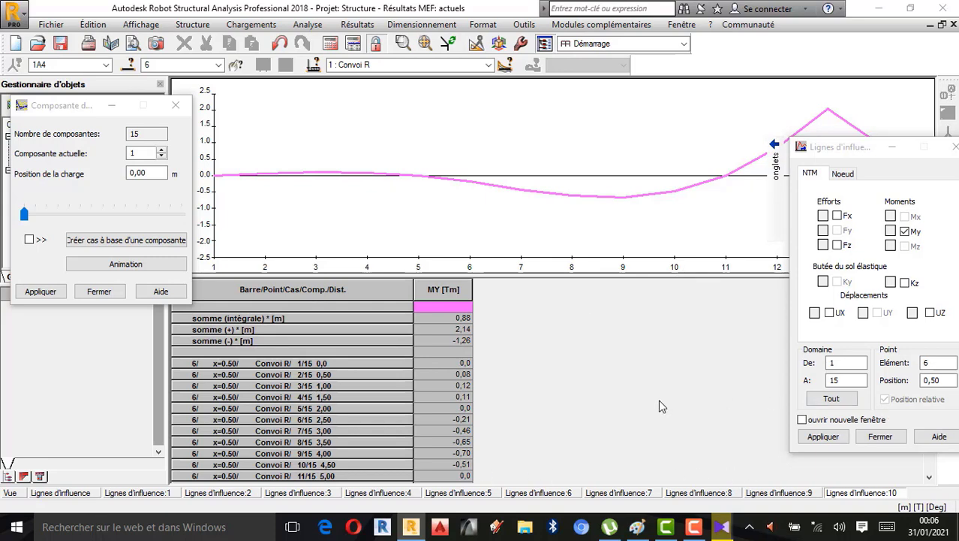
# Step: Return to the beam view and plot the My influence line for element 3, the first 2 m span, at position 0,50
pyautogui.click(15, 496)
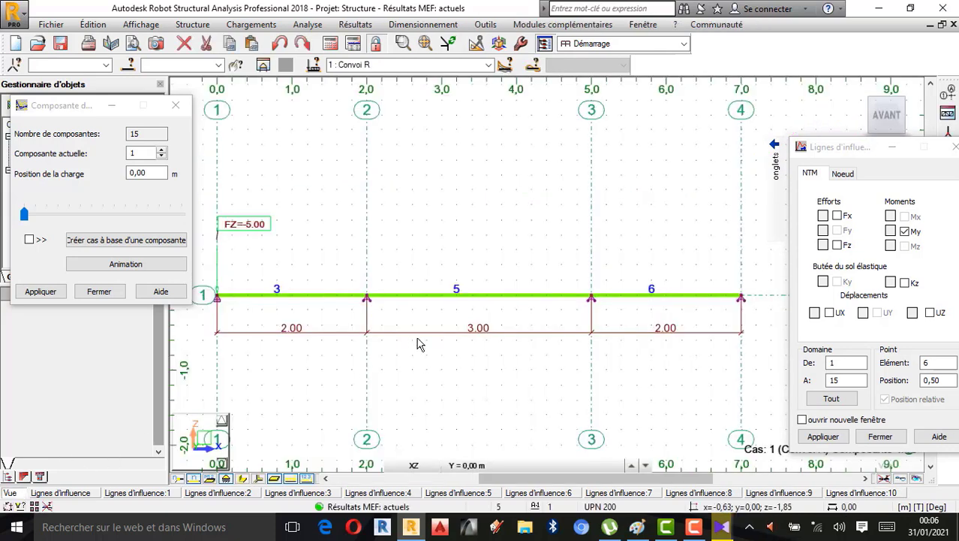
pyautogui.scroll(3, 449, 344)
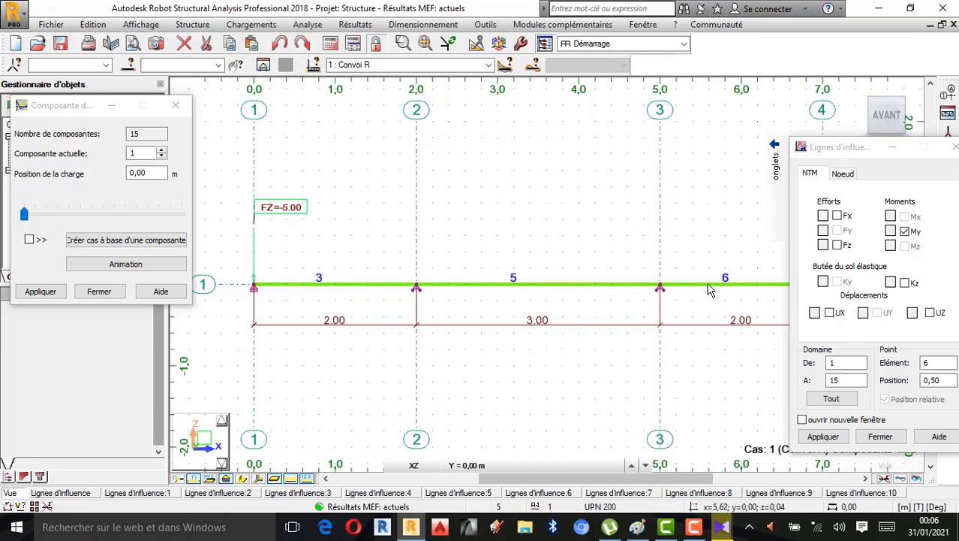
pyautogui.scroll(-1, 411, 304)
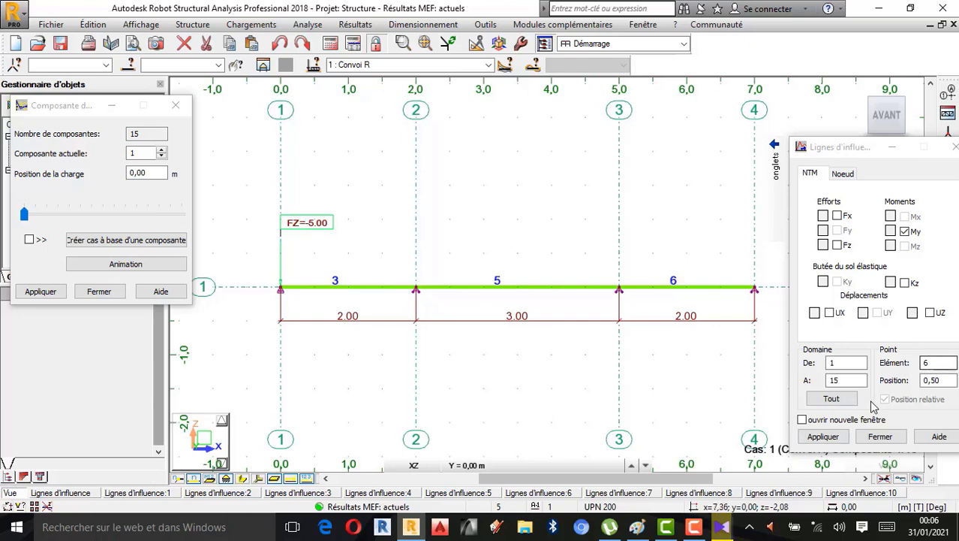
pyautogui.click(939, 364)
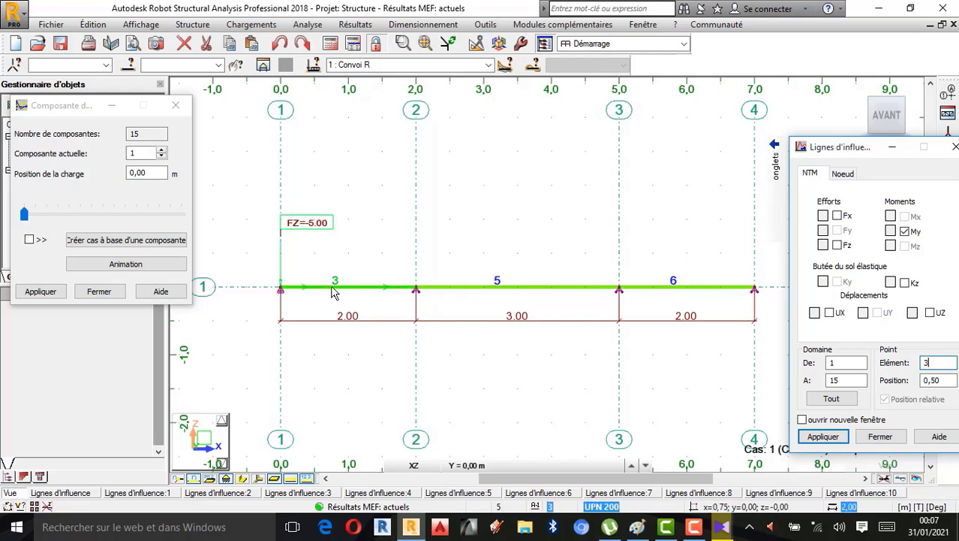
pyautogui.click(824, 436)
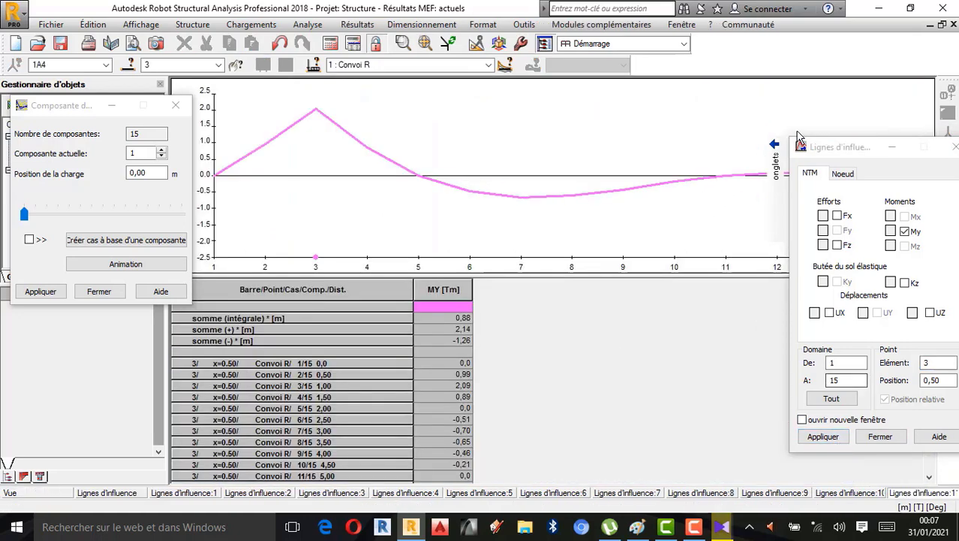
# Step: Move the influence line settings aside, return to the beam view, and plot the My influence line for element 5 at position 0,50
pyautogui.moveTo(819, 146); pyautogui.dragTo(794, 236)
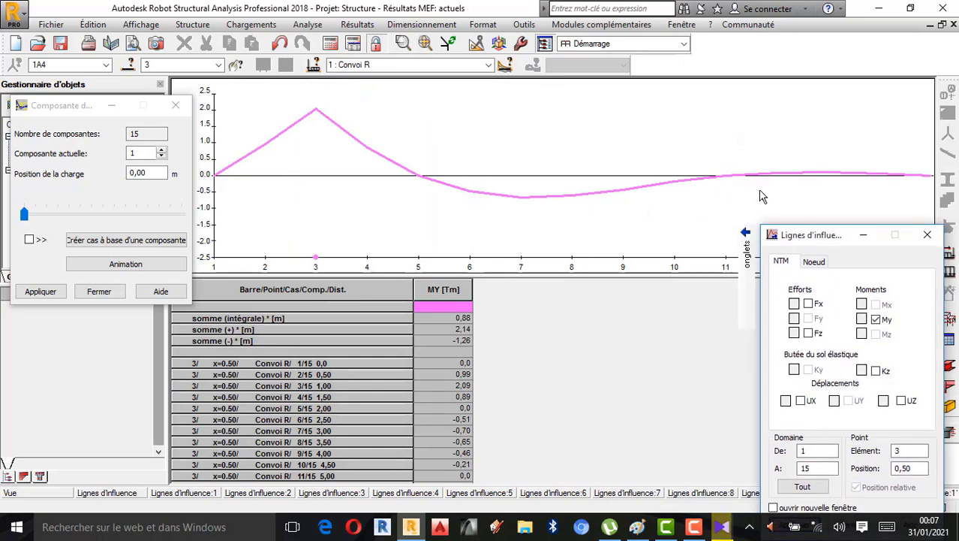
pyautogui.moveTo(818, 236); pyautogui.dragTo(750, 310)
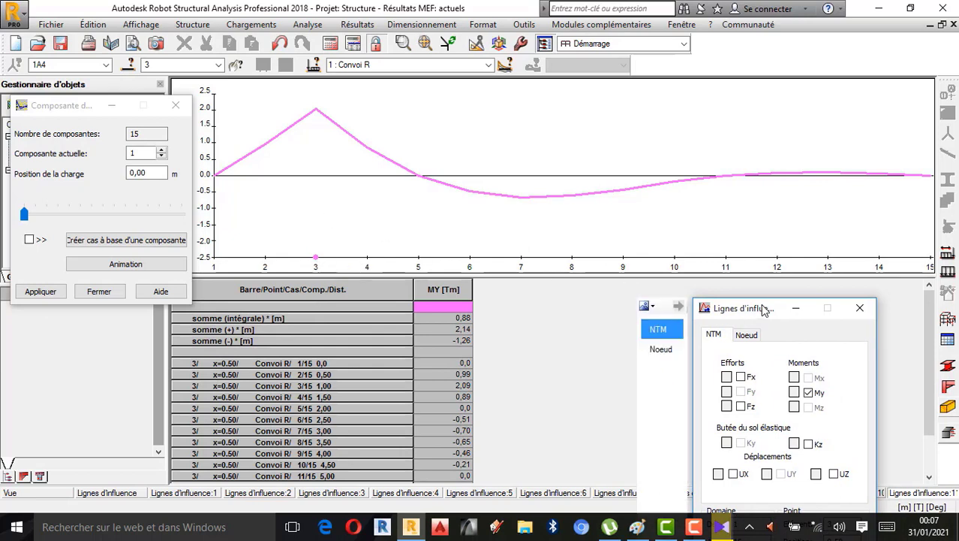
pyautogui.moveTo(764, 310); pyautogui.dragTo(788, 111)
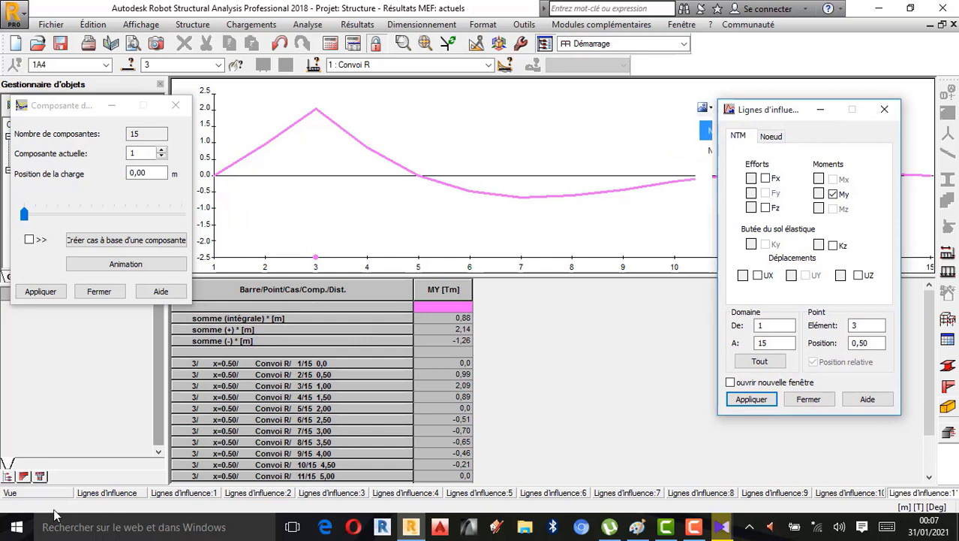
pyautogui.click(38, 493)
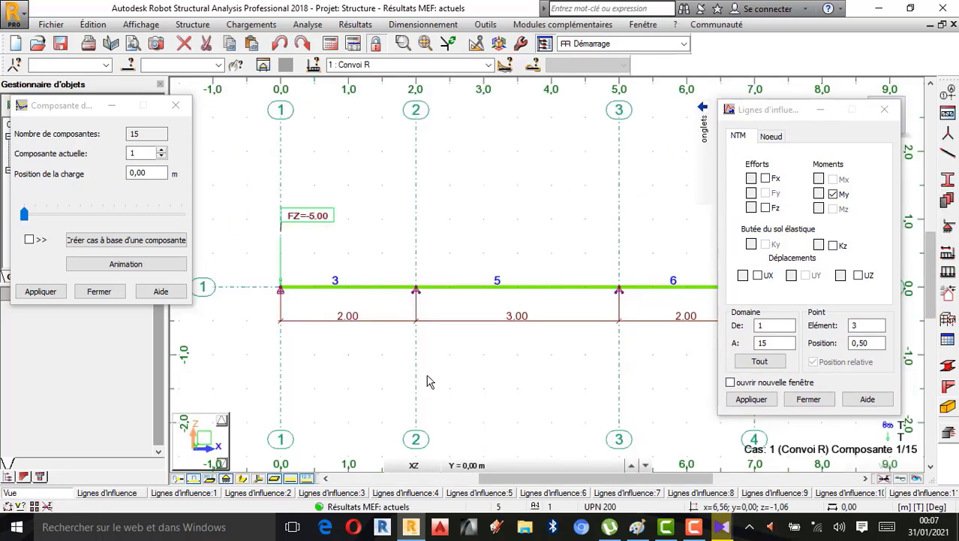
pyautogui.doubleClick(863, 325)
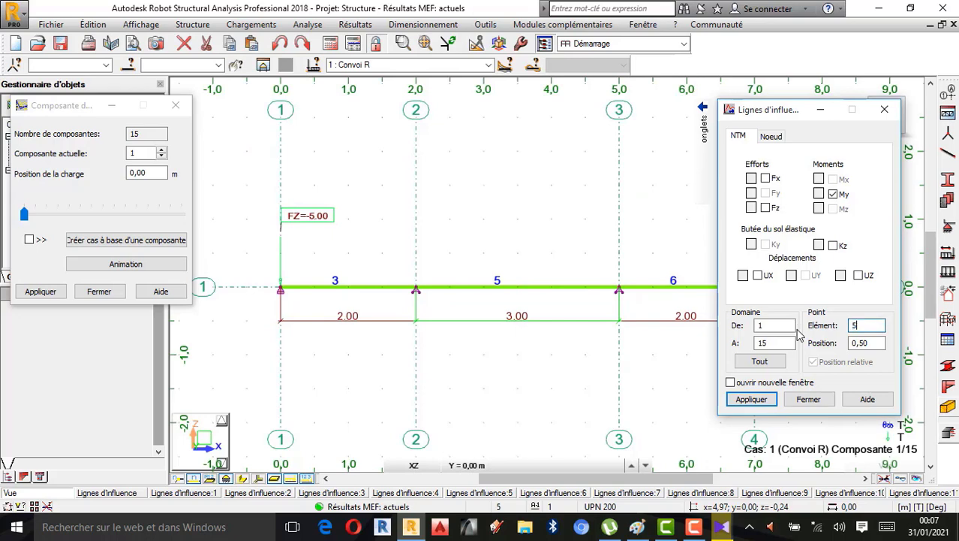
pyautogui.click(757, 401)
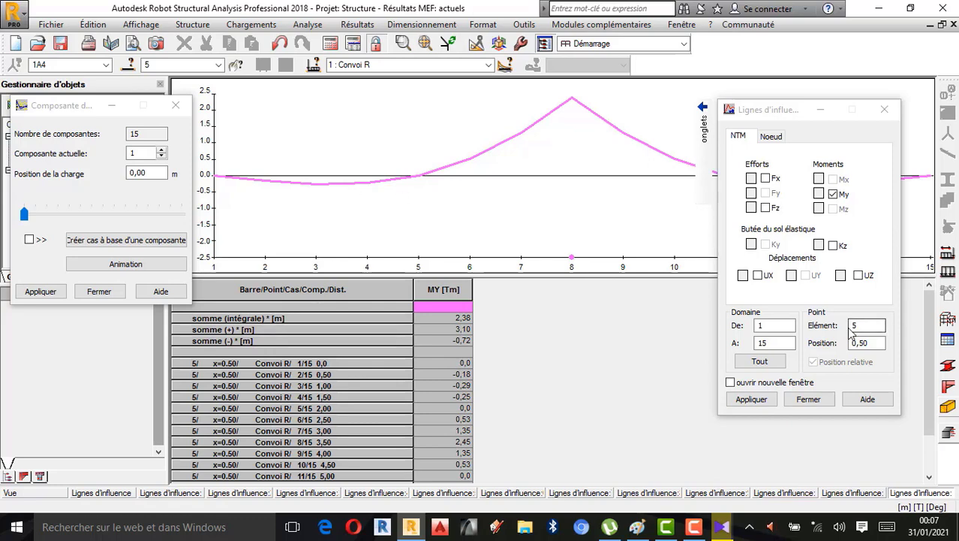
# Step: Return to the beam view and plot the My influence line for element 6, the last 2 m span, at position 0,50
pyautogui.click(34, 496)
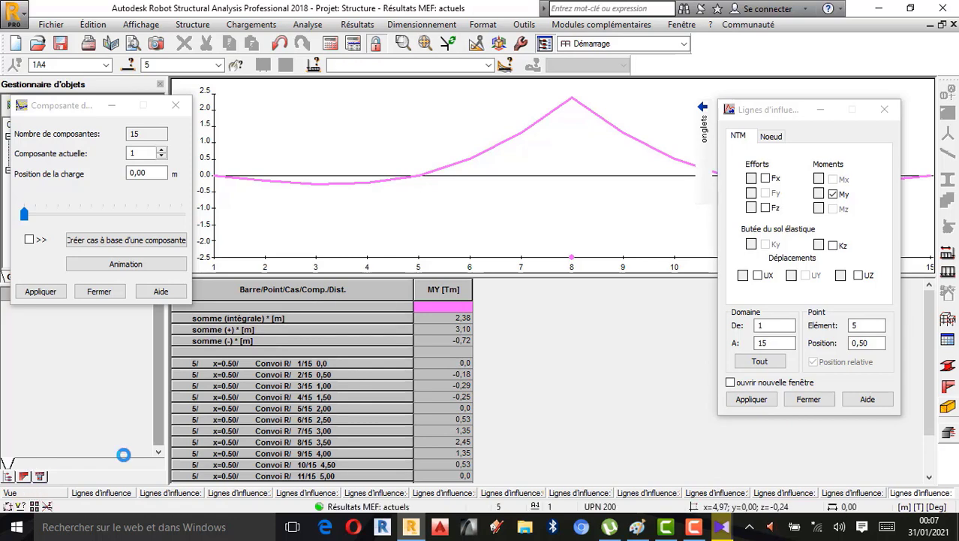
pyautogui.scroll(-1, 431, 279)
pyautogui.scroll(1, 680, 281)
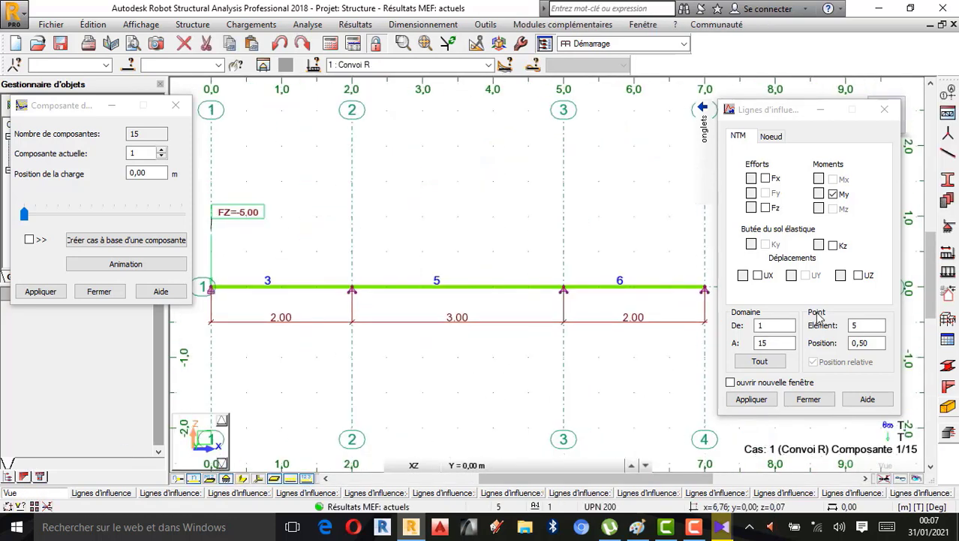
pyautogui.moveTo(873, 325); pyautogui.dragTo(808, 330)
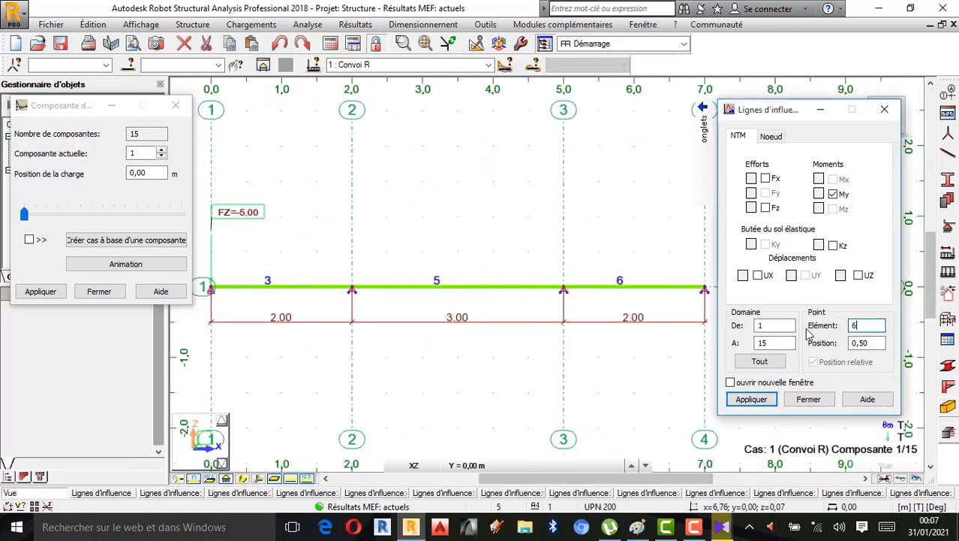
pyautogui.click(753, 398)
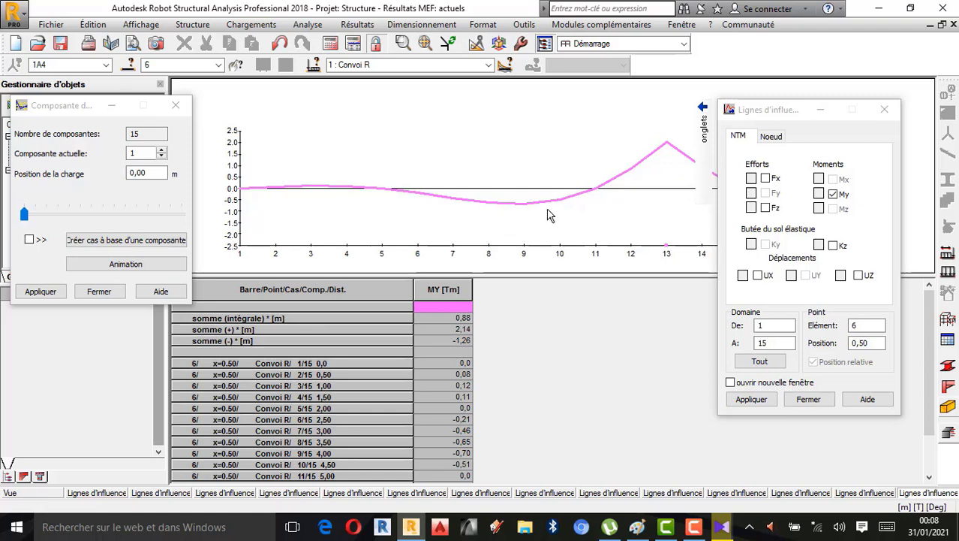
# Step: Set the point position on element 6 to 0 and plot its My influence line again
pyautogui.moveTo(699, 132)
pyautogui.moveTo(873, 347); pyautogui.dragTo(840, 343)
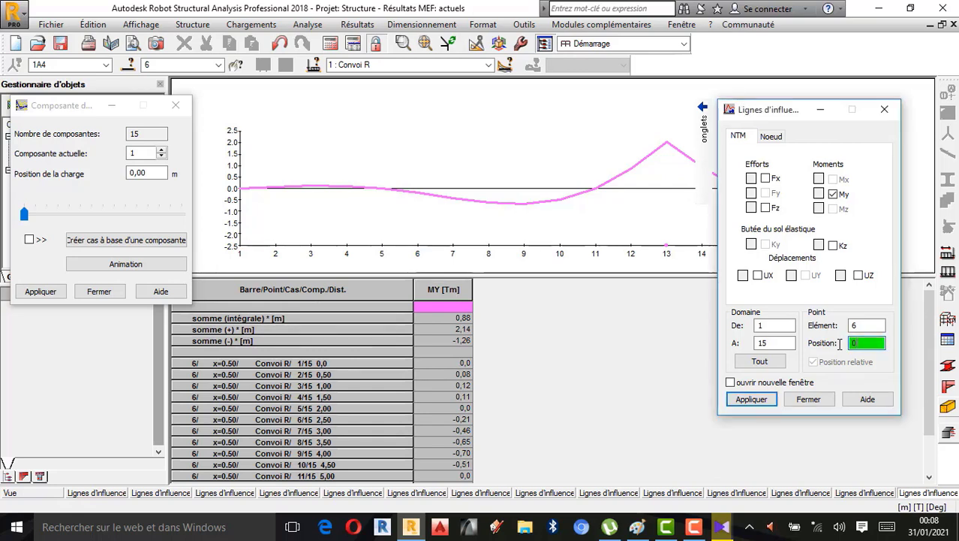
pyautogui.click(748, 401)
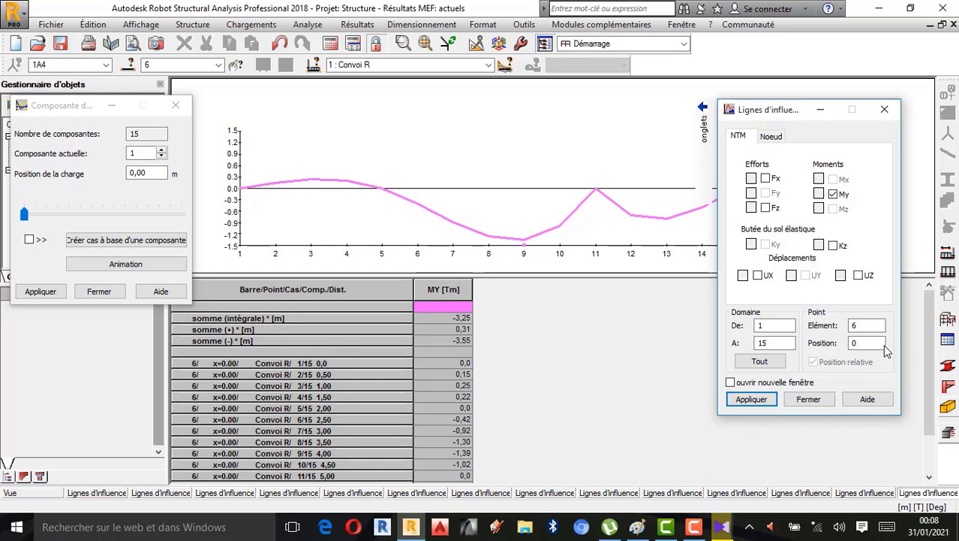
# Step: Return to the beam view and plot the My influence line for element 3 at position 0,00
pyautogui.click(34, 495)
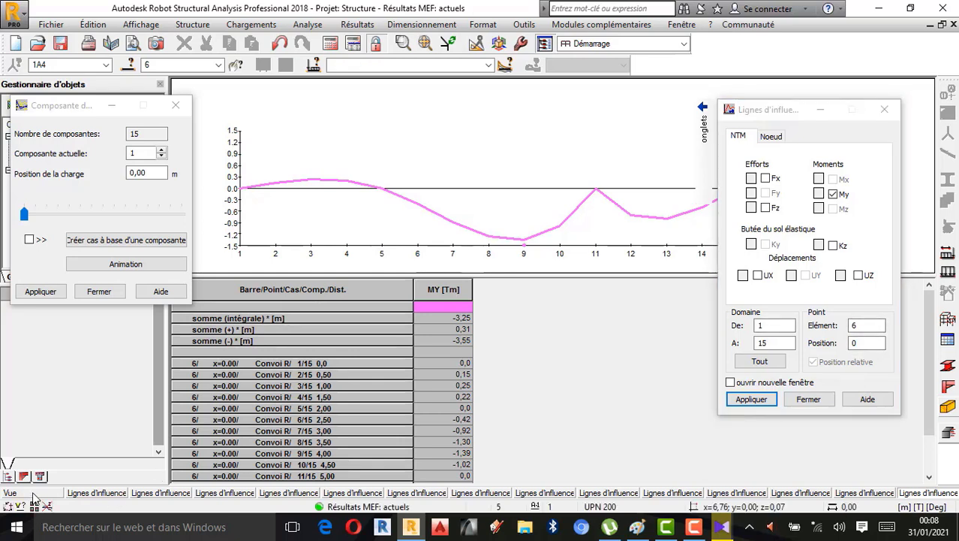
pyautogui.doubleClick(867, 325)
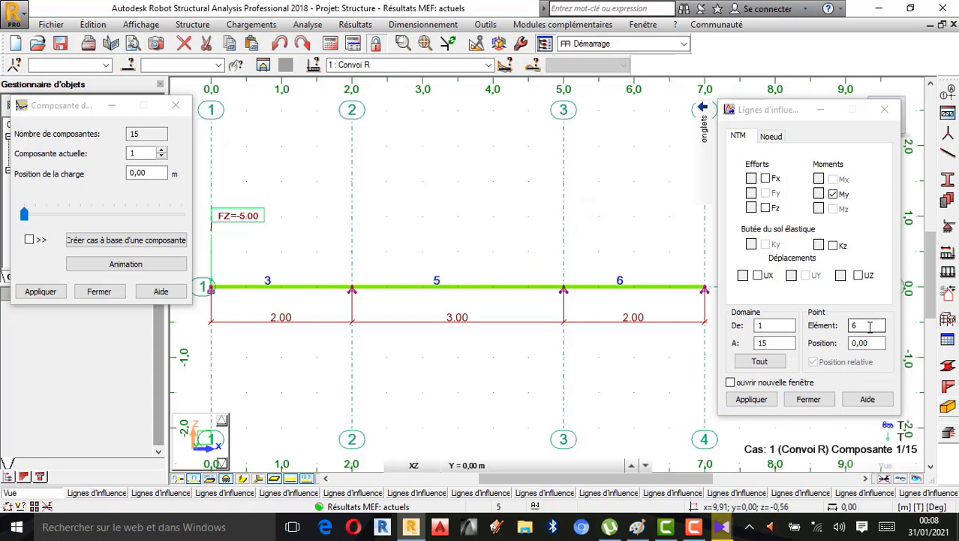
pyautogui.write('3')
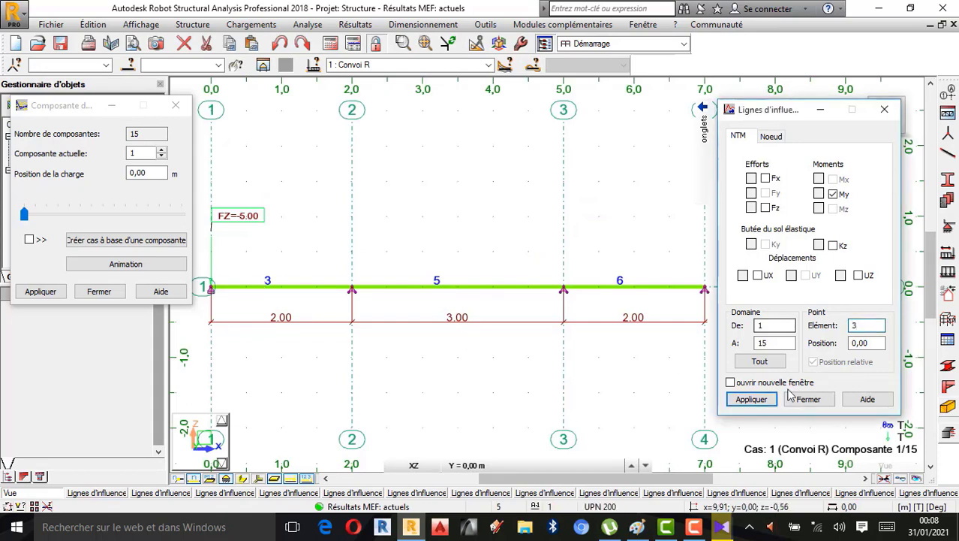
pyautogui.click(748, 401)
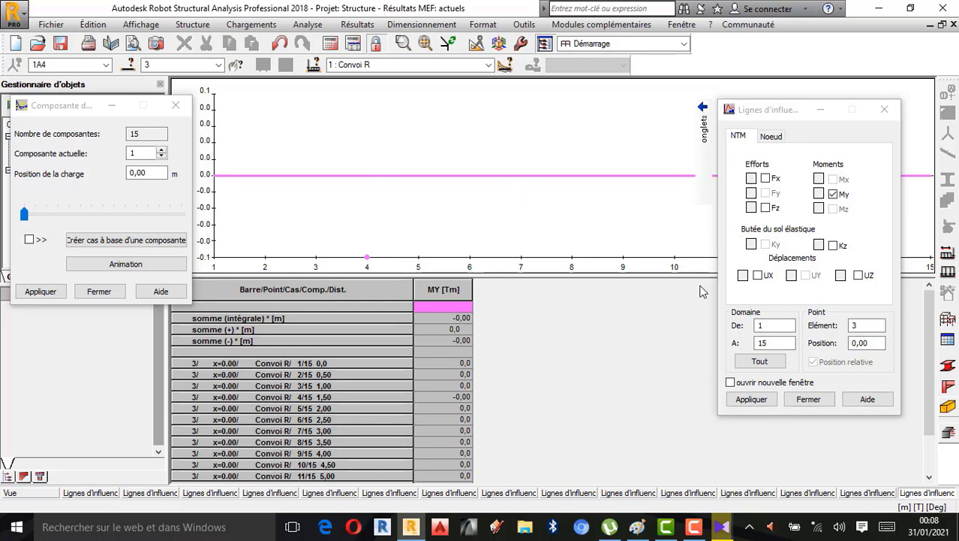
# Step: Set element 3's point position to 0,50, add the Fz force, and plot the My and Fz influence lines together
pyautogui.doubleClick(870, 342)
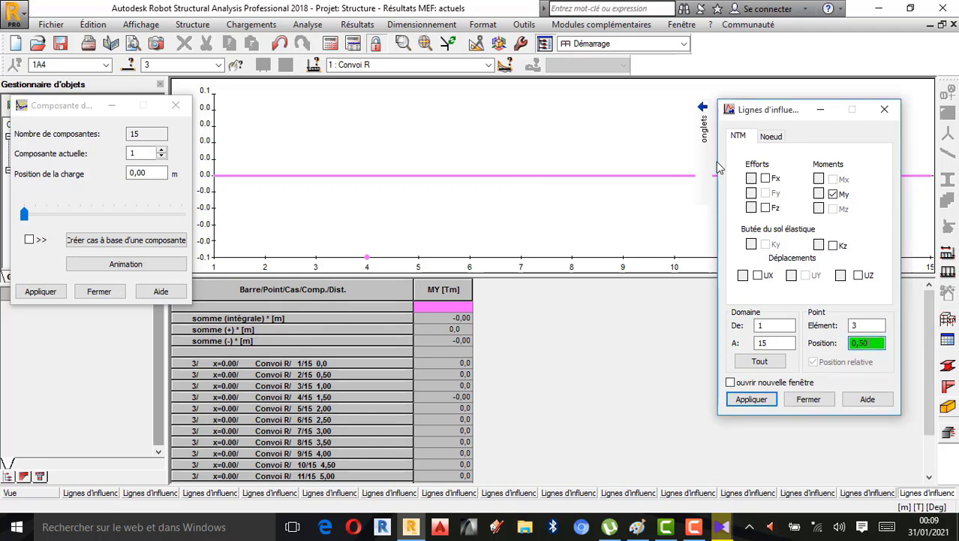
pyautogui.click(766, 208)
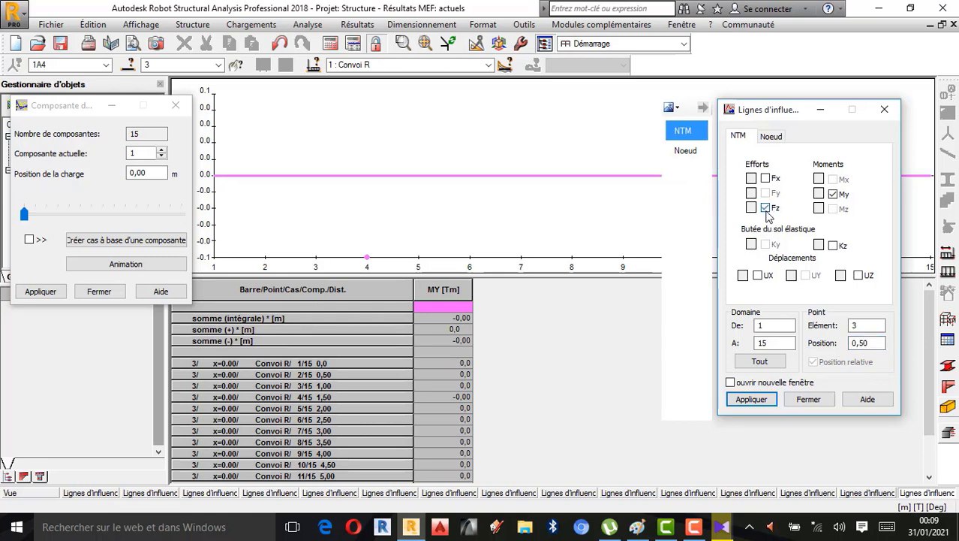
pyautogui.click(762, 402)
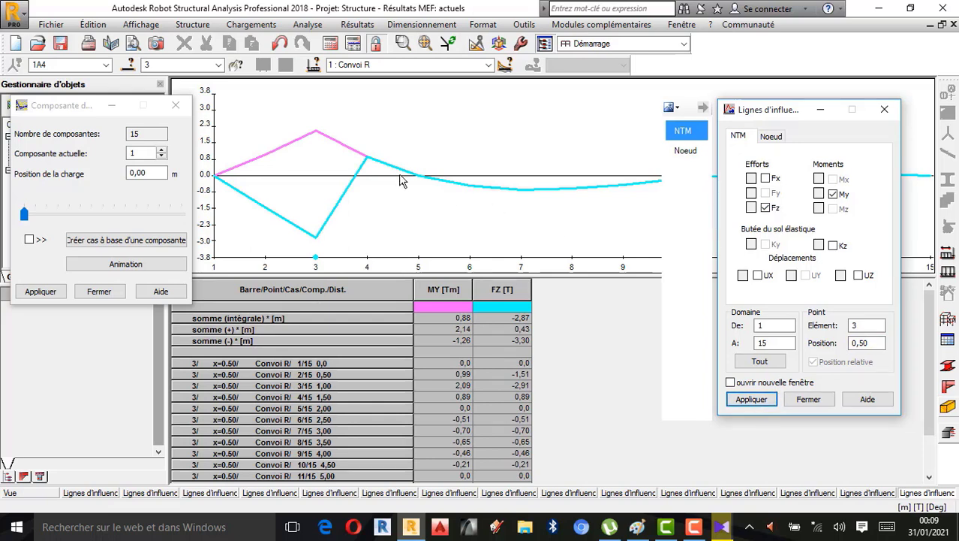
# Step: Exclude My and plot only element 3's Fz influence line at position 0,50 for examination
pyautogui.click(833, 193)
pyautogui.click(751, 398)
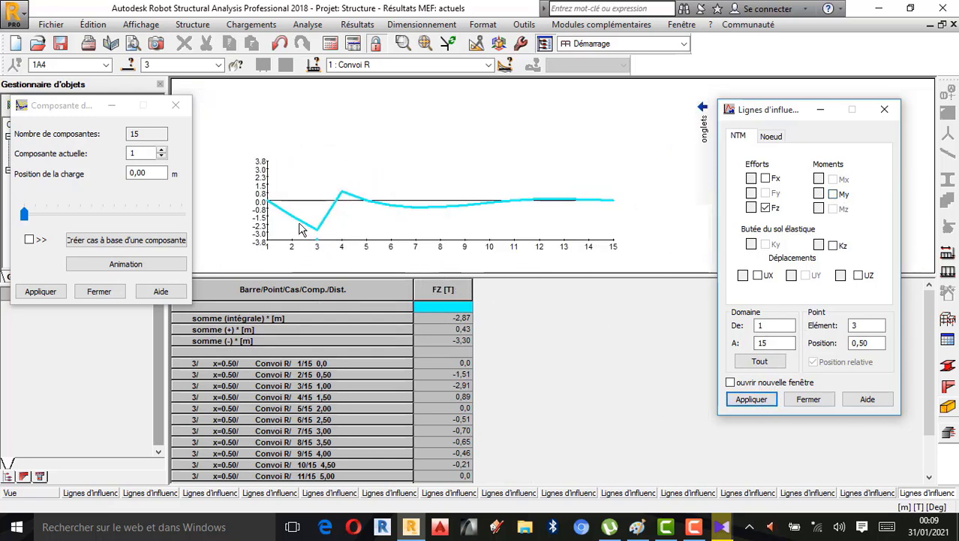
pyautogui.scroll(-2, 299, 224)
pyautogui.scroll(2, 299, 223)
pyautogui.scroll(2, 364, 250)
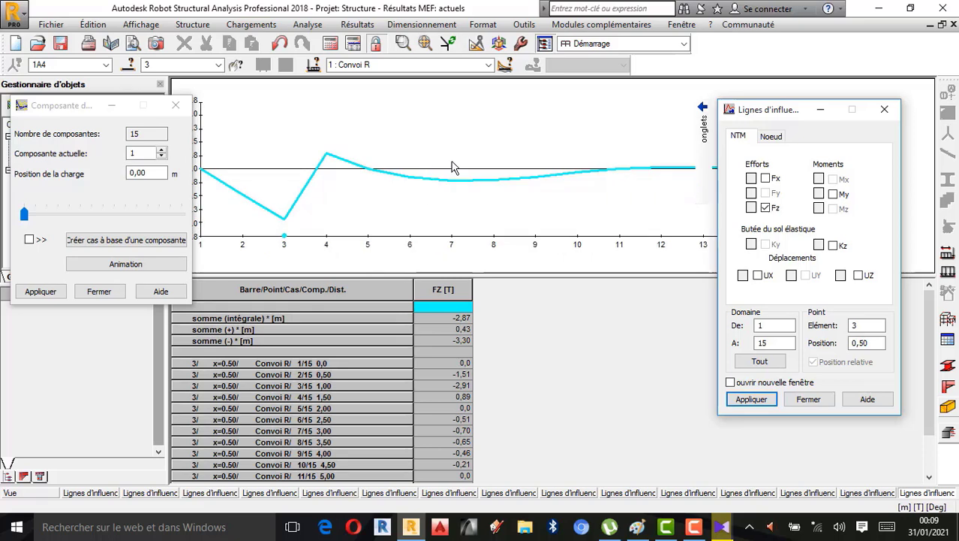
pyautogui.scroll(-1, 490, 161)
pyautogui.scroll(1, 403, 210)
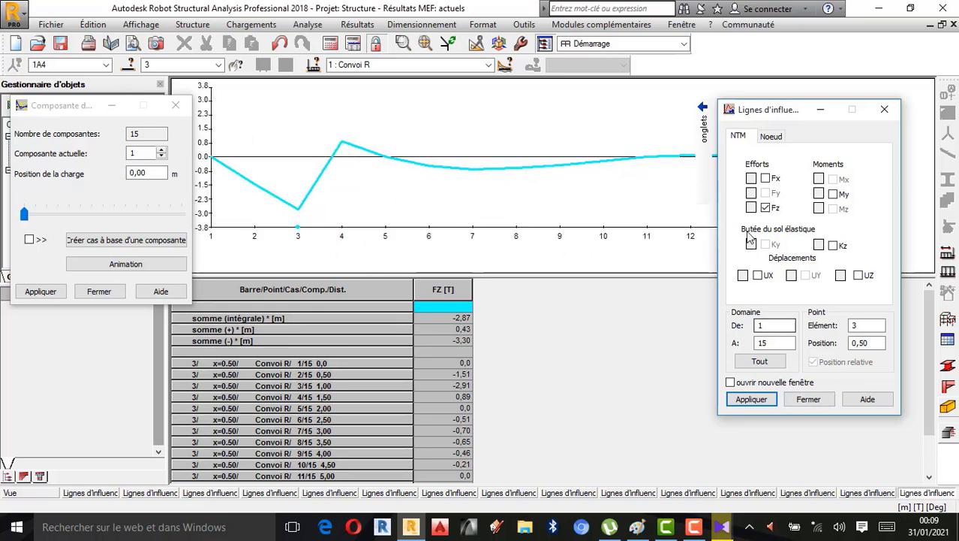
# Step: Plot the Fz influence line at position 0,50 for element 5 and after it for element 6
pyautogui.doubleClick(867, 328)
pyautogui.press('BackSpace')
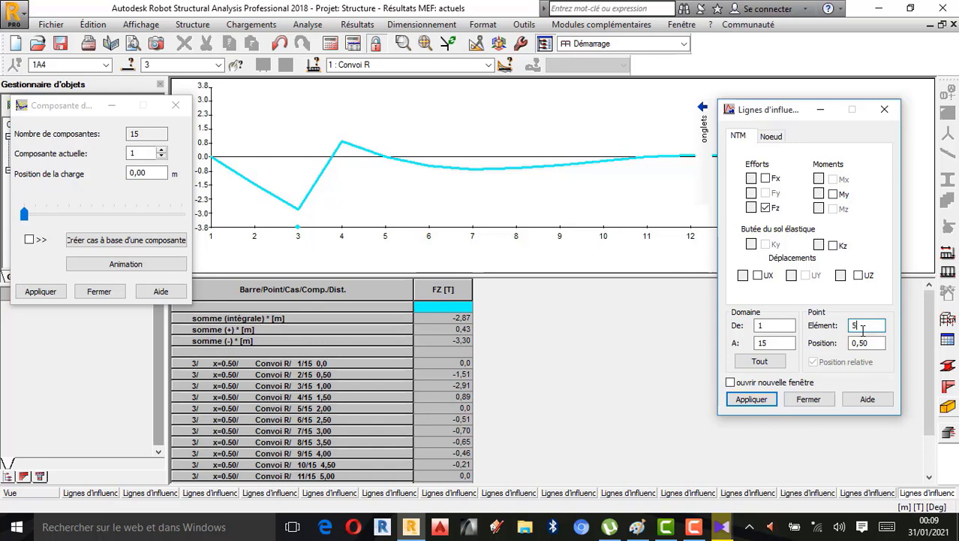
pyautogui.click(763, 404)
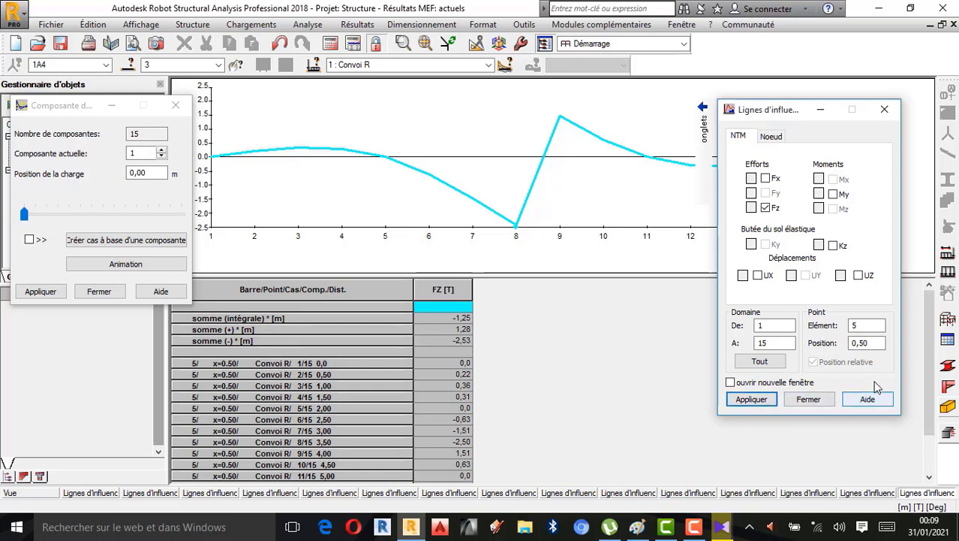
pyautogui.click(857, 325)
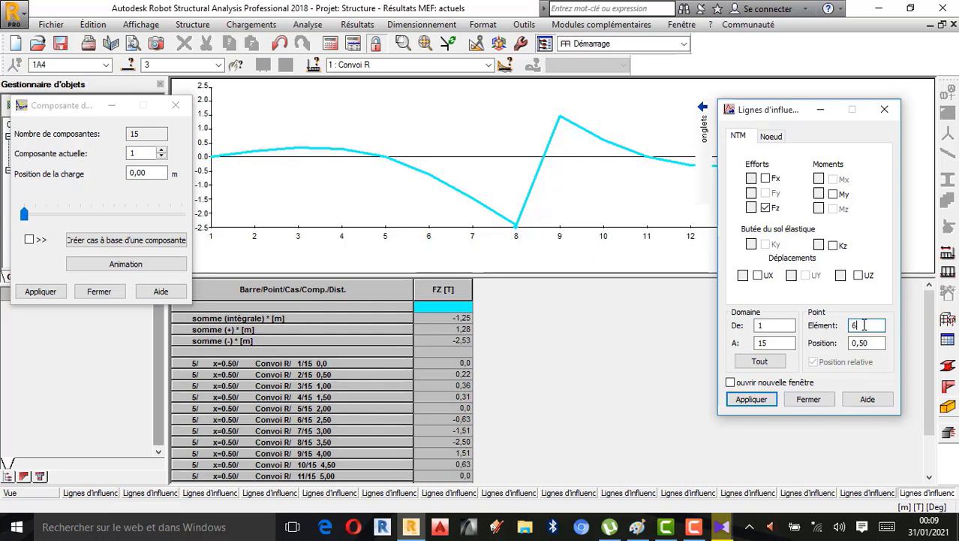
pyautogui.click(752, 400)
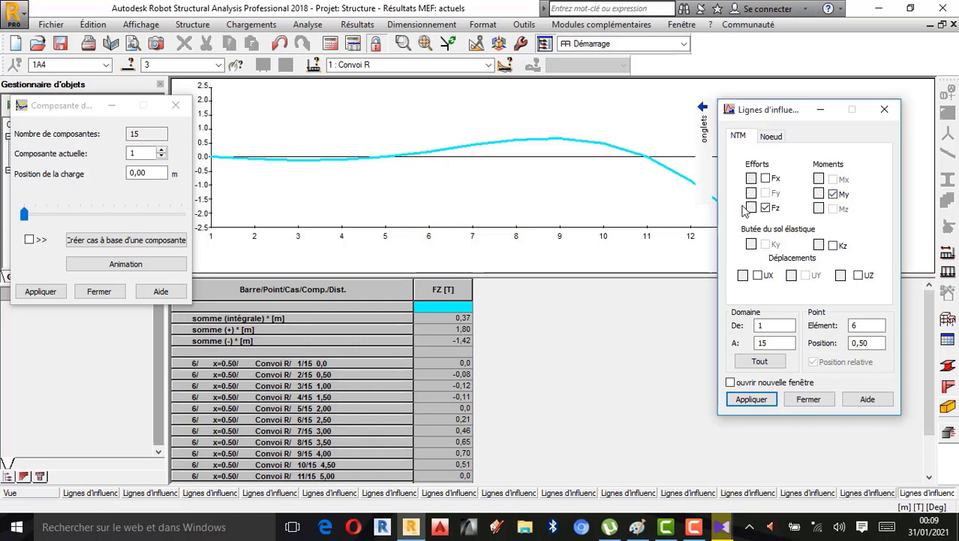
# Step: Include My alongside Fz and plot both influence lines for element 3 at position 0,50
pyautogui.click(862, 324)
pyautogui.press('BackSpace')
pyautogui.write('3')
pyautogui.click(751, 399)
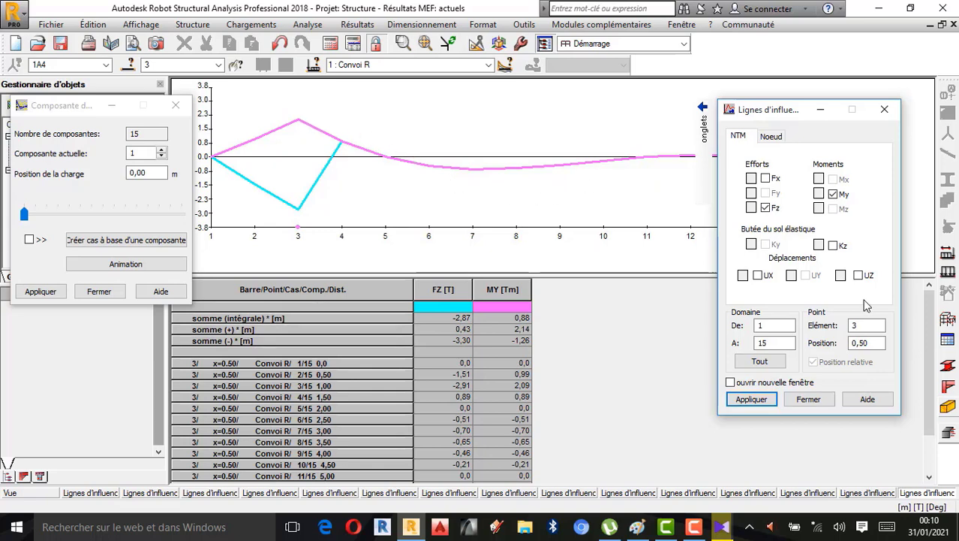
# Step: Plot the combined Fz and My influence lines for element 5, the 3 m span, at position 0,50
pyautogui.click(871, 326)
pyautogui.write('5')
pyautogui.click(753, 400)
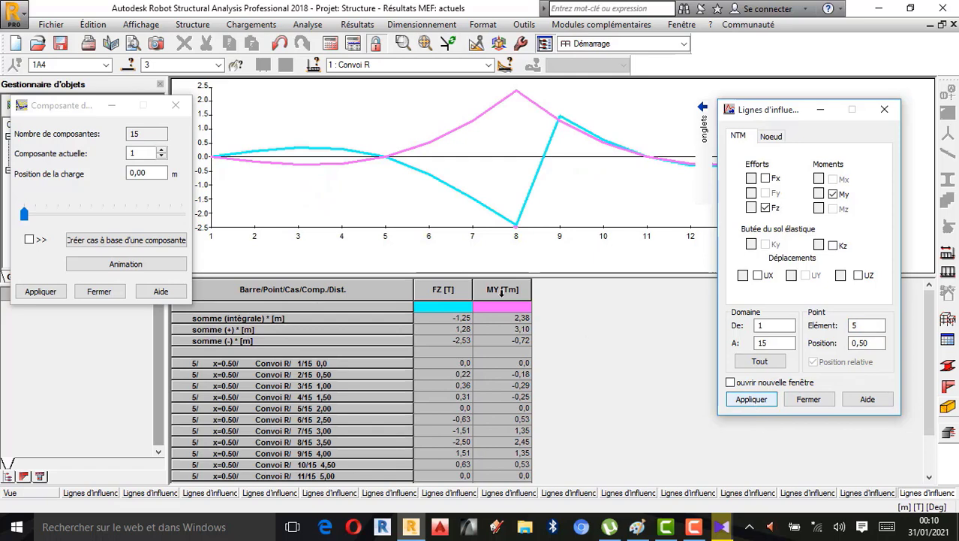
pyautogui.click(753, 399)
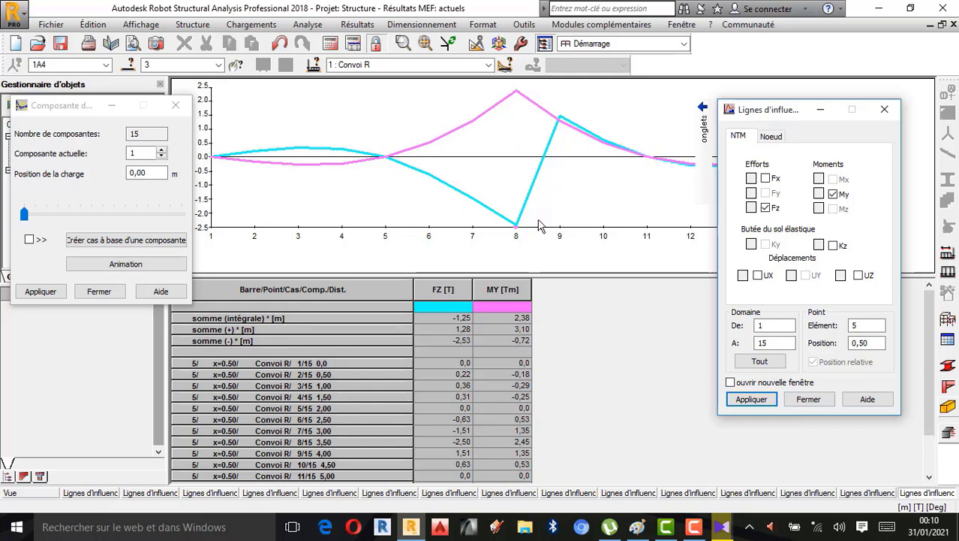
# Step: Plot the combined Fz and My influence lines for element 6 at position 0,50 and move the settings clear of the diagram
pyautogui.doubleClick(856, 325)
pyautogui.click(751, 400)
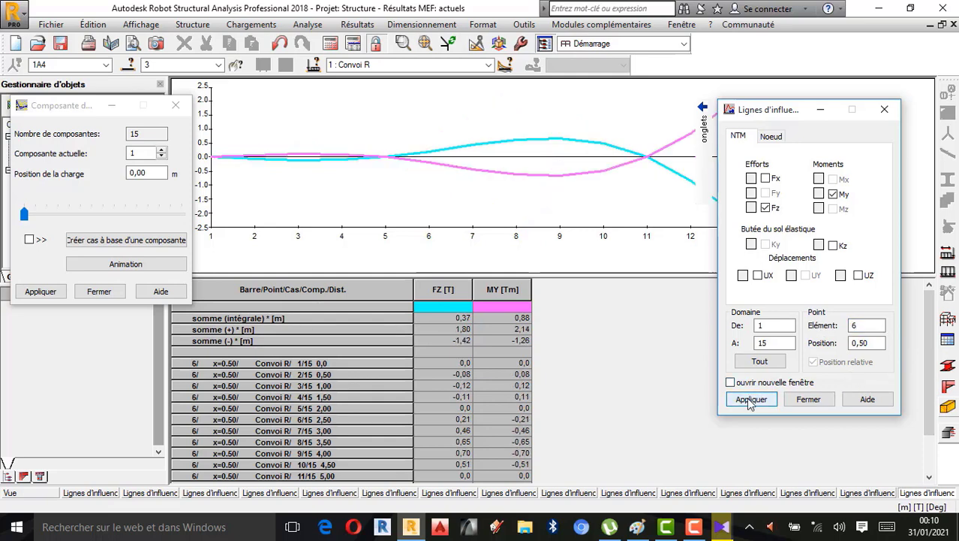
pyautogui.moveTo(791, 113); pyautogui.dragTo(844, 221)
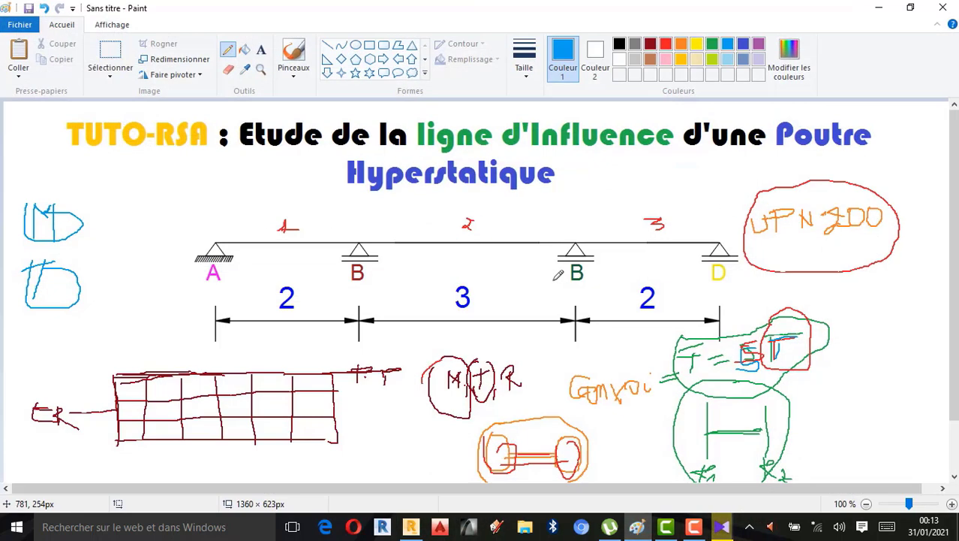
# Step: Switch to the Paint beam sketch and circle the letters M, T and R below the beam in blue
pyautogui.click(637, 527)
pyautogui.scroll(-2, 448, 310)
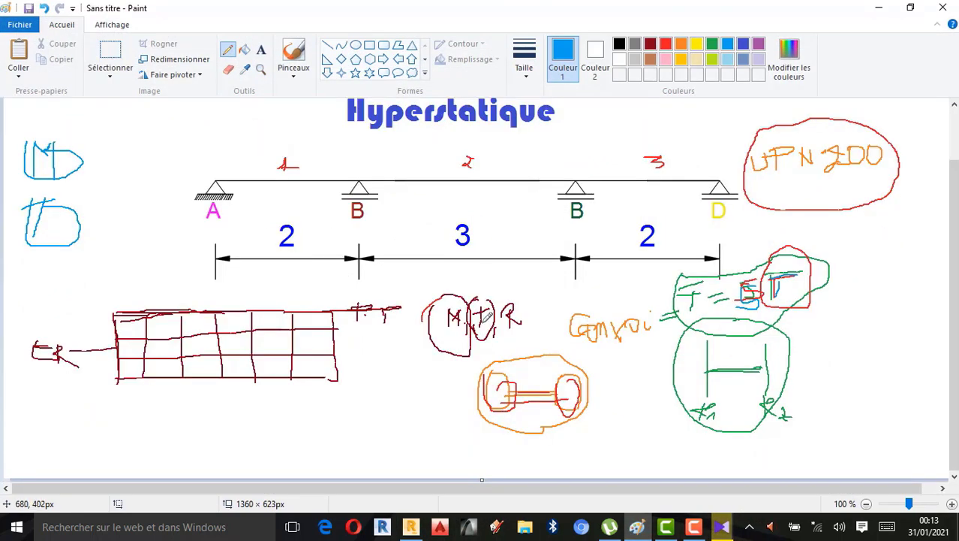
pyautogui.moveTo(455, 285)
pyautogui.mouseDown()
pyautogui.moveTo(436, 289)
pyautogui.moveTo(430, 349)
pyautogui.moveTo(483, 283)
pyautogui.moveTo(458, 285)
pyautogui.moveTo(475, 289)
pyautogui.moveTo(483, 330)
pyautogui.moveTo(493, 298)
pyautogui.mouseUp()
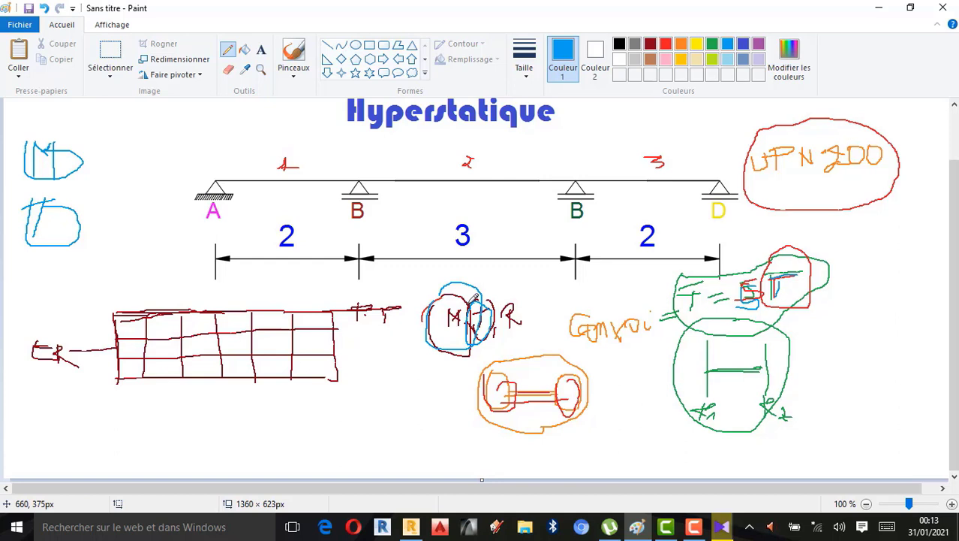
pyautogui.moveTo(500, 303)
pyautogui.mouseDown()
pyautogui.moveTo(536, 325)
pyautogui.moveTo(503, 299)
pyautogui.moveTo(428, 310)
pyautogui.moveTo(434, 344)
pyautogui.moveTo(471, 318)
pyautogui.moveTo(460, 287)
pyautogui.moveTo(467, 334)
pyautogui.moveTo(484, 342)
pyautogui.moveTo(501, 315)
pyautogui.moveTo(493, 293)
pyautogui.mouseUp()
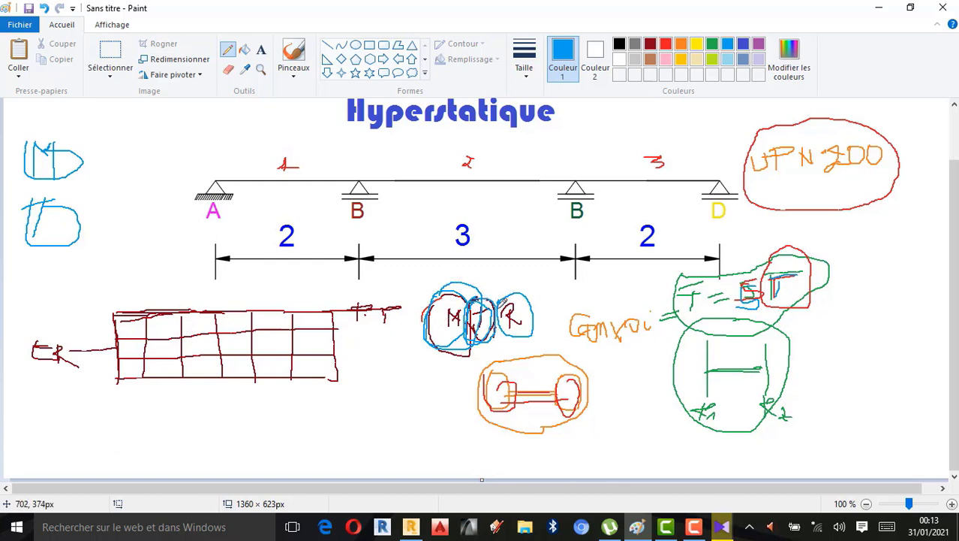
pyautogui.moveTo(502, 333)
pyautogui.mouseDown()
pyautogui.moveTo(536, 304)
pyautogui.moveTo(512, 285)
pyautogui.moveTo(503, 296)
pyautogui.mouseUp()
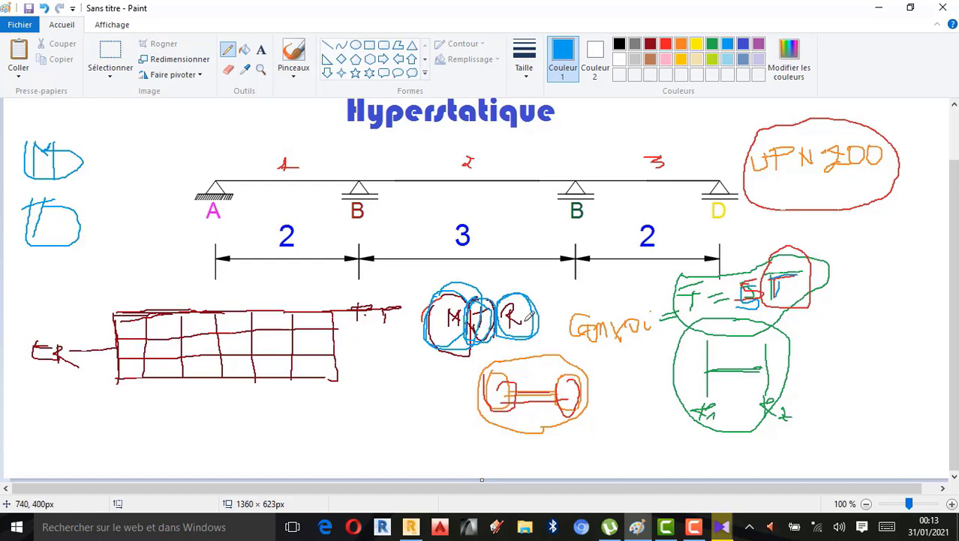
# Step: Switch back to Robot and plot the influence line of the MY nodal reaction with node 6 entered
pyautogui.scroll(2, 520, 264)
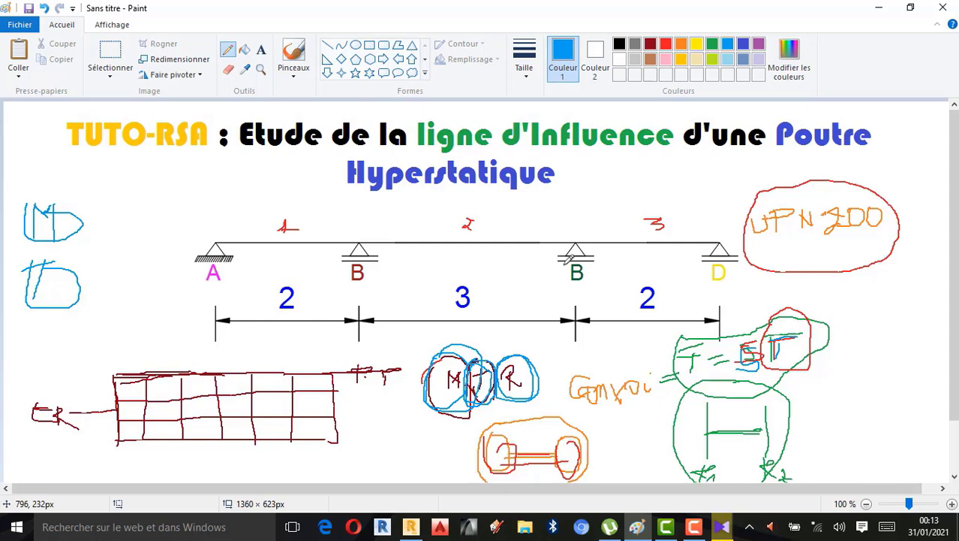
pyautogui.click(411, 527)
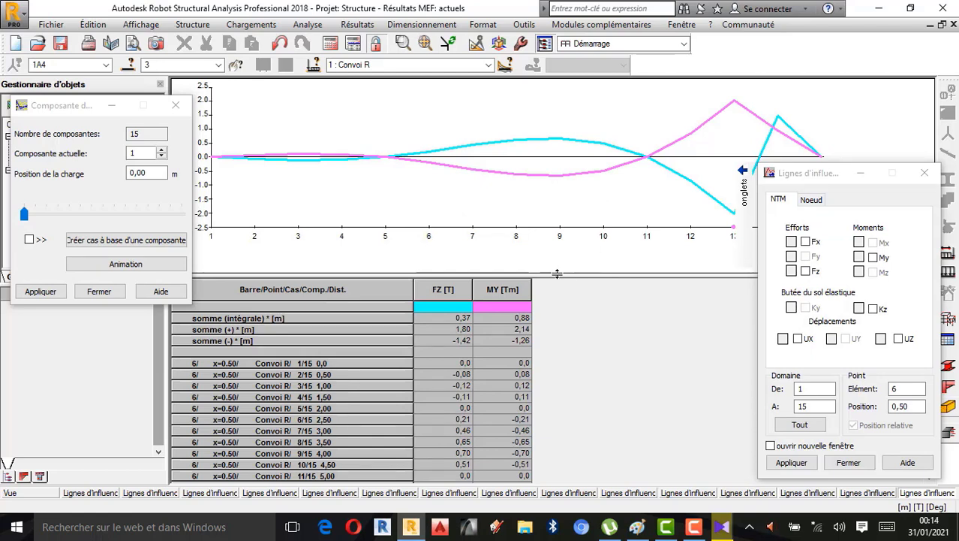
pyautogui.click(815, 203)
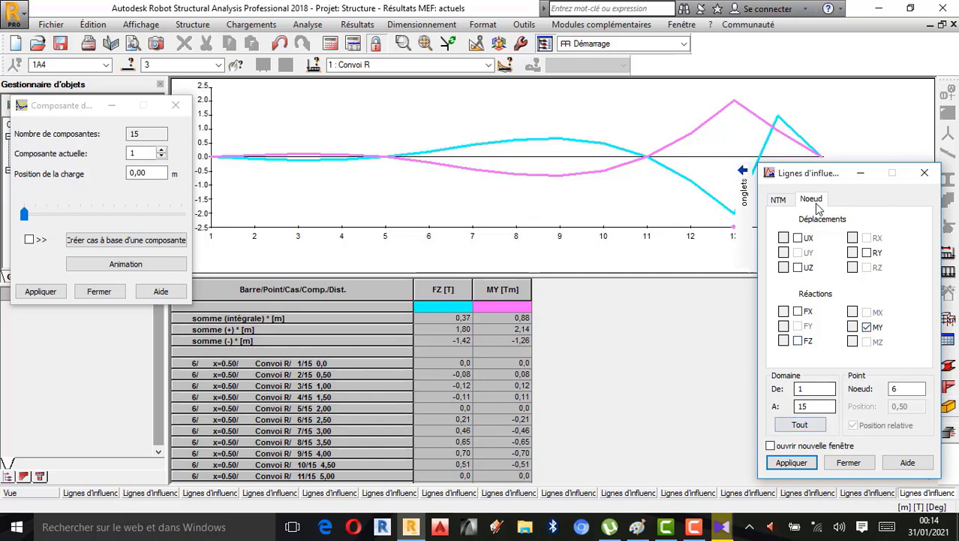
pyautogui.click(779, 199)
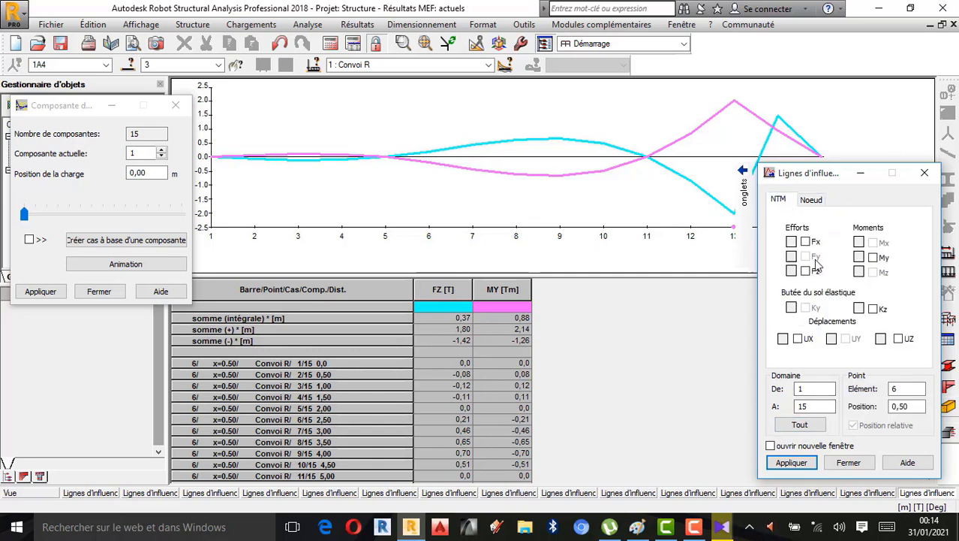
pyautogui.click(812, 199)
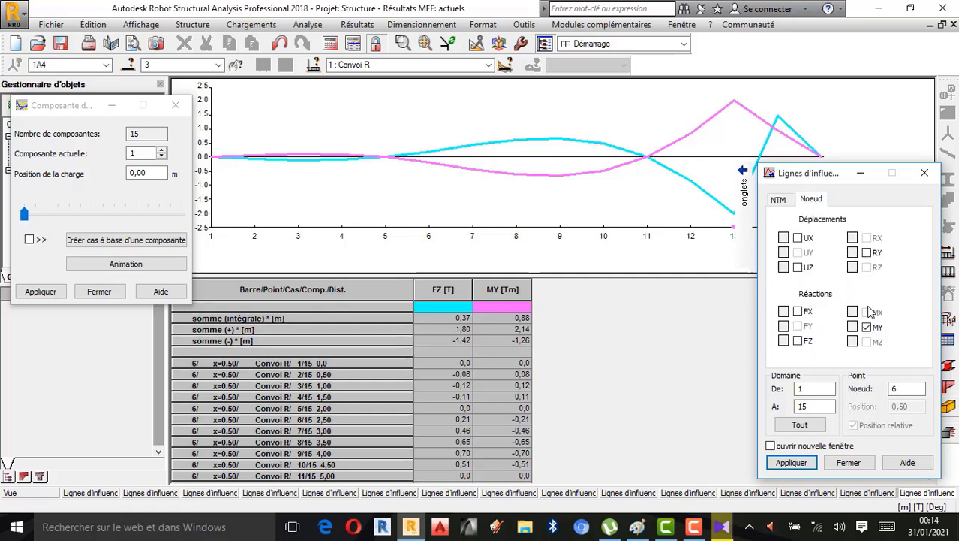
pyautogui.click(792, 463)
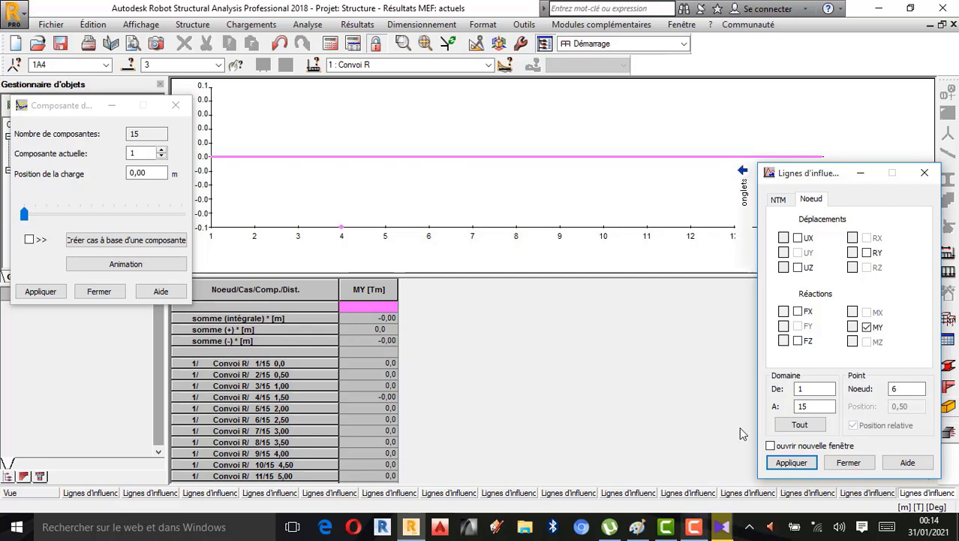
# Step: Add the FX and FZ reactions to MY and plot the three nodal influence lines together
pyautogui.click(798, 310)
pyautogui.click(798, 341)
pyautogui.click(792, 462)
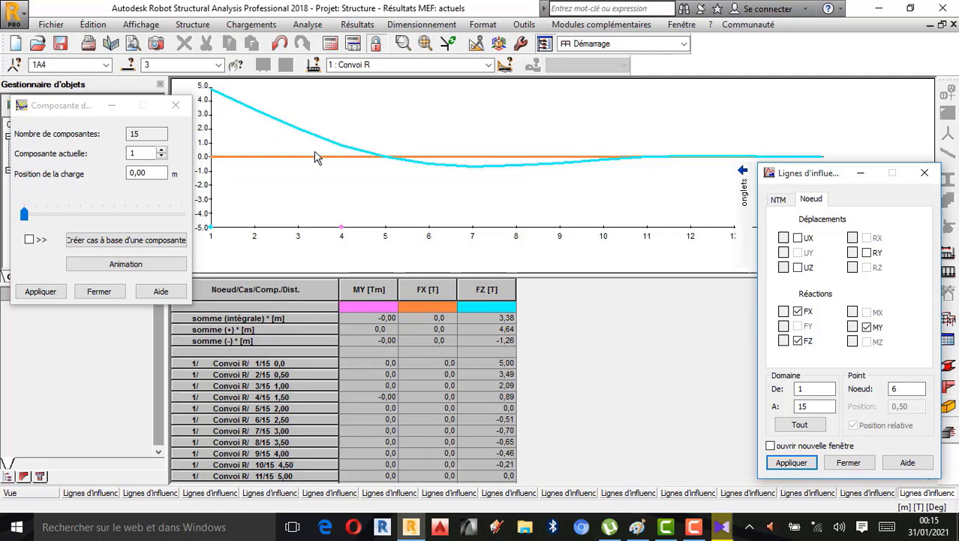
# Step: Plot the FX, FZ and MY reaction influence lines for node 3, and again for node 5
pyautogui.click(905, 390)
pyautogui.write('3')
pyautogui.click(792, 462)
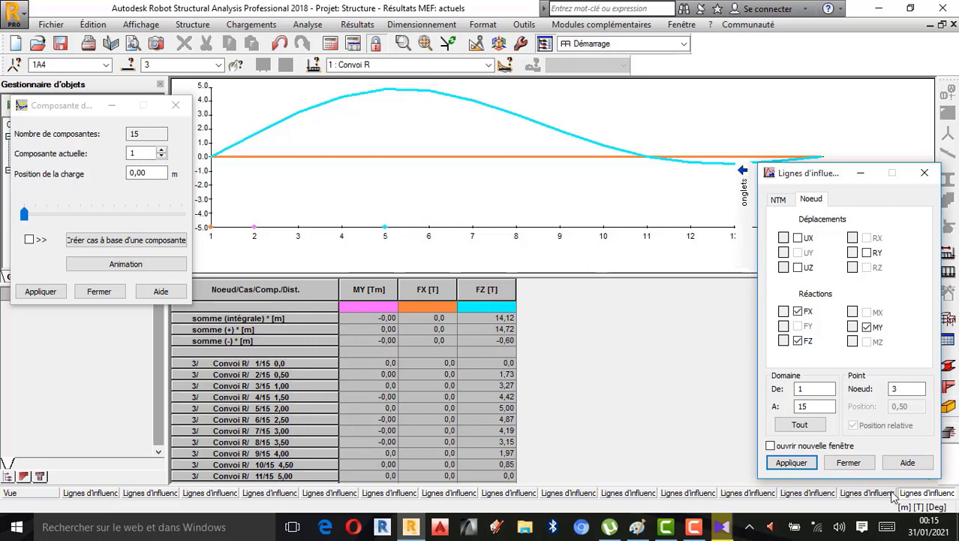
pyautogui.doubleClick(925, 386)
pyautogui.click(808, 465)
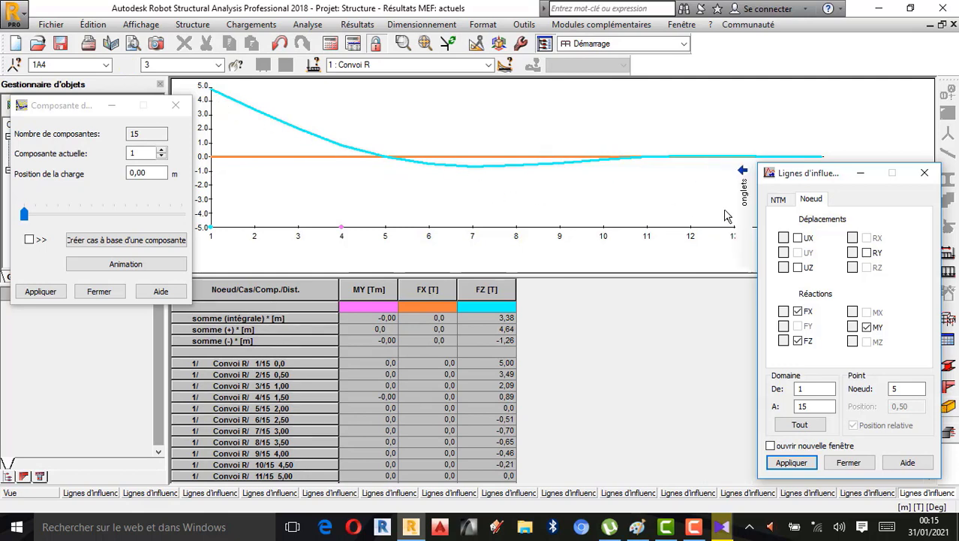
# Step: Deselect the FX, FZ and MY nodal reactions in the influence line settings
pyautogui.click(783, 203)
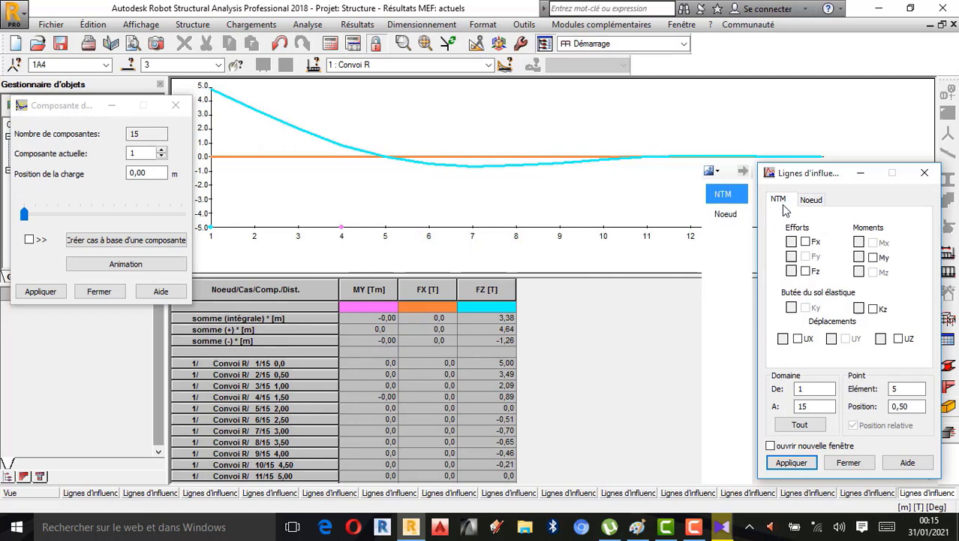
pyautogui.click(805, 200)
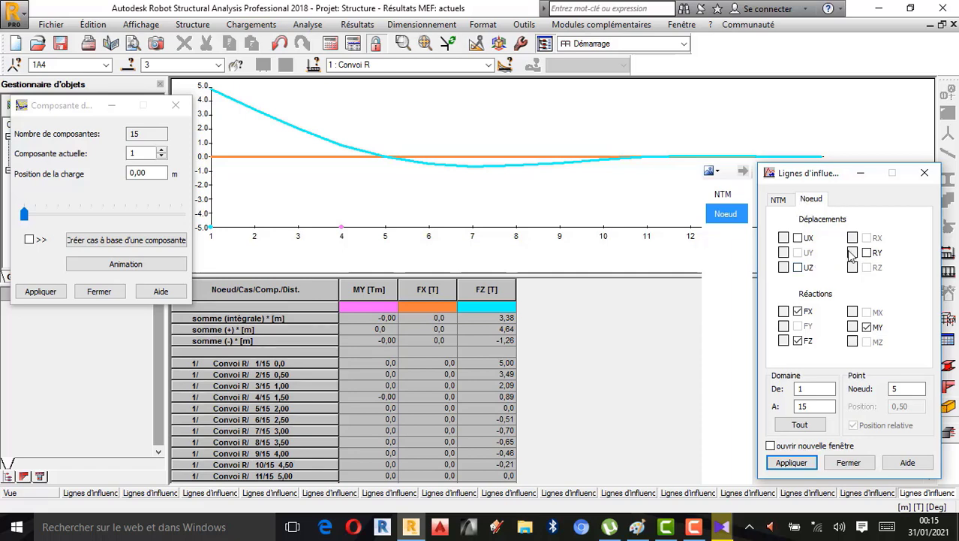
pyautogui.click(779, 199)
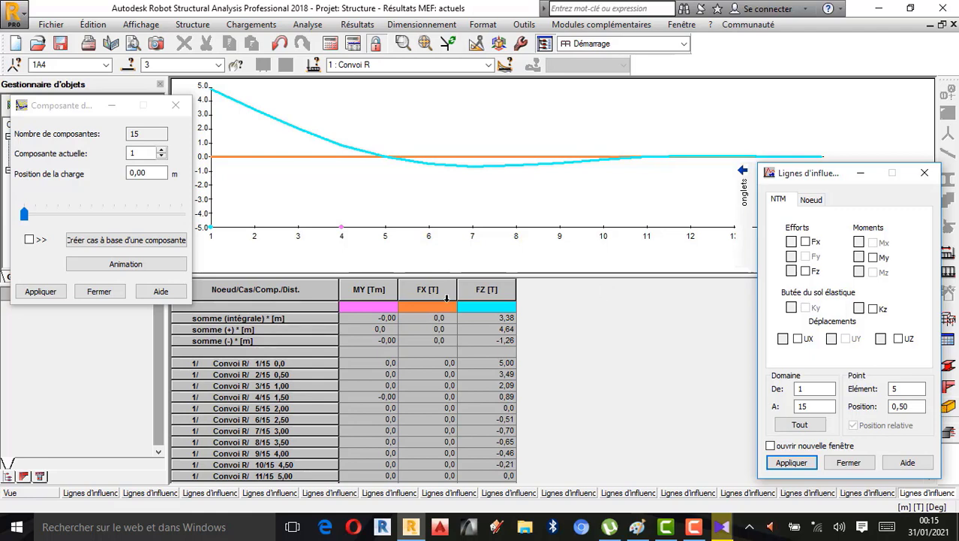
pyautogui.click(811, 200)
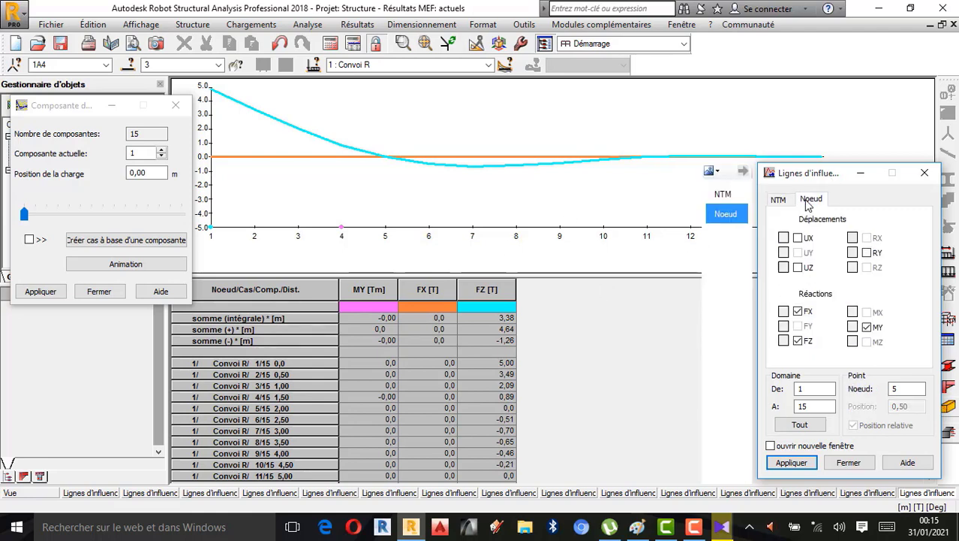
pyautogui.click(798, 311)
pyautogui.click(798, 341)
pyautogui.click(867, 327)
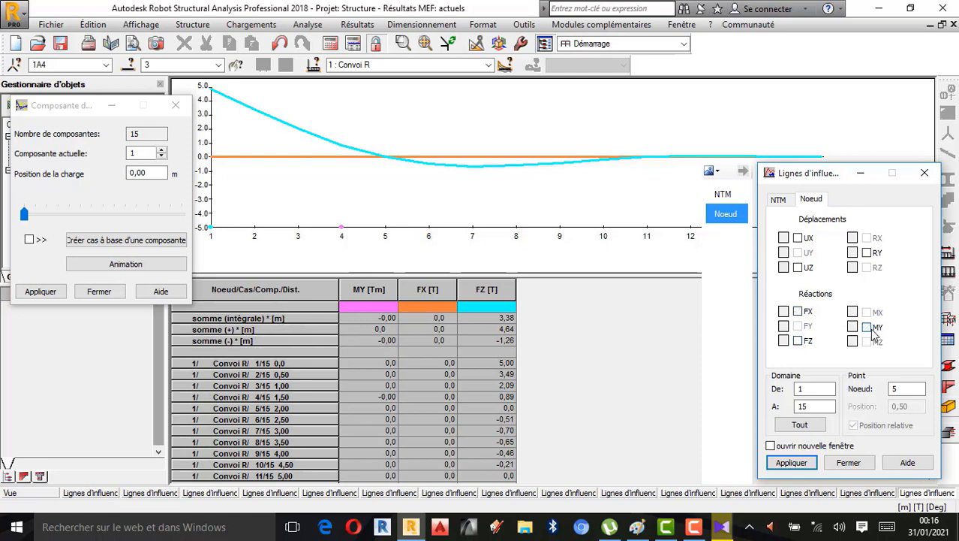
# Step: Select only the Fx member force and plot its influence line for element 5 at position 0,50
pyautogui.click(779, 200)
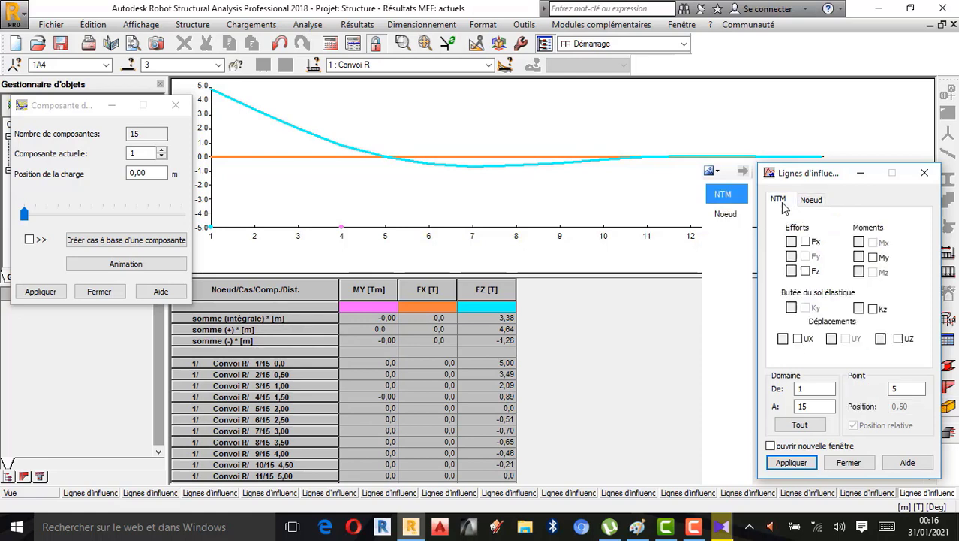
pyautogui.click(874, 258)
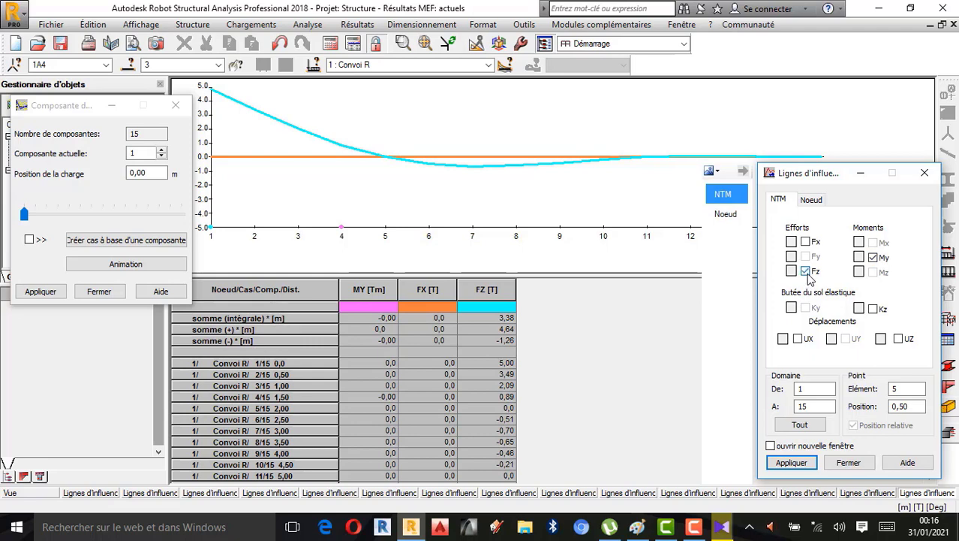
pyautogui.click(806, 271)
pyautogui.click(873, 257)
pyautogui.click(810, 245)
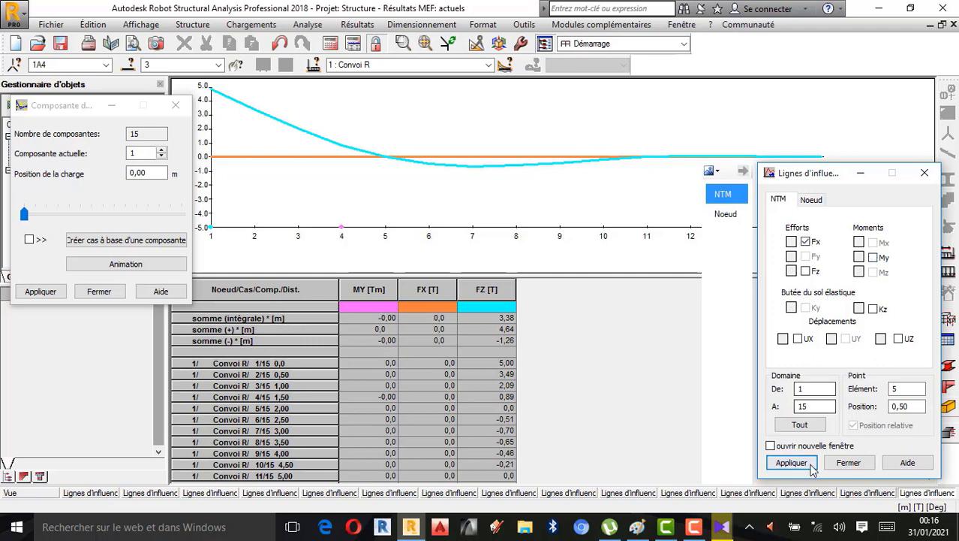
pyautogui.click(792, 463)
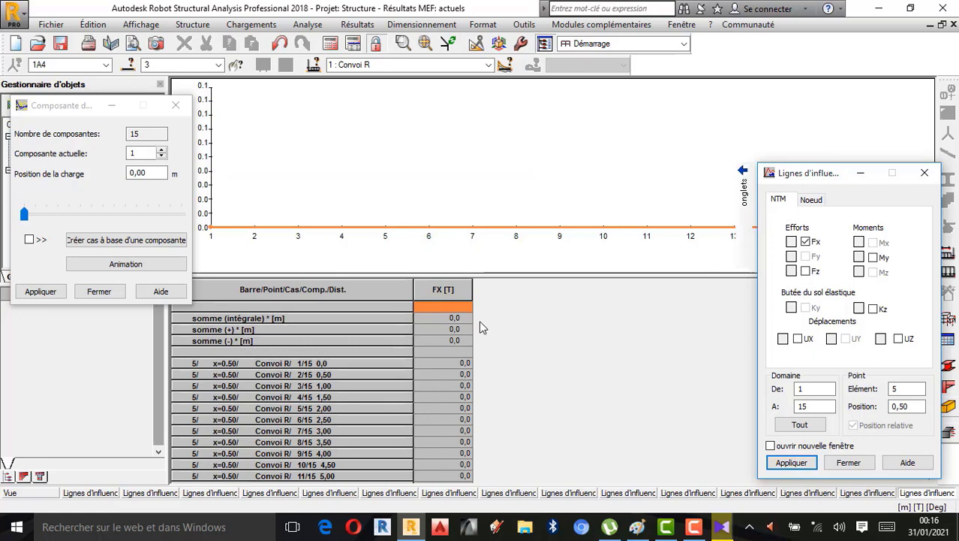
# Step: Replace Fx with Fz and My and plot both influence lines for element 5 at position 0,50
pyautogui.click(806, 241)
pyautogui.click(806, 271)
pyautogui.click(873, 257)
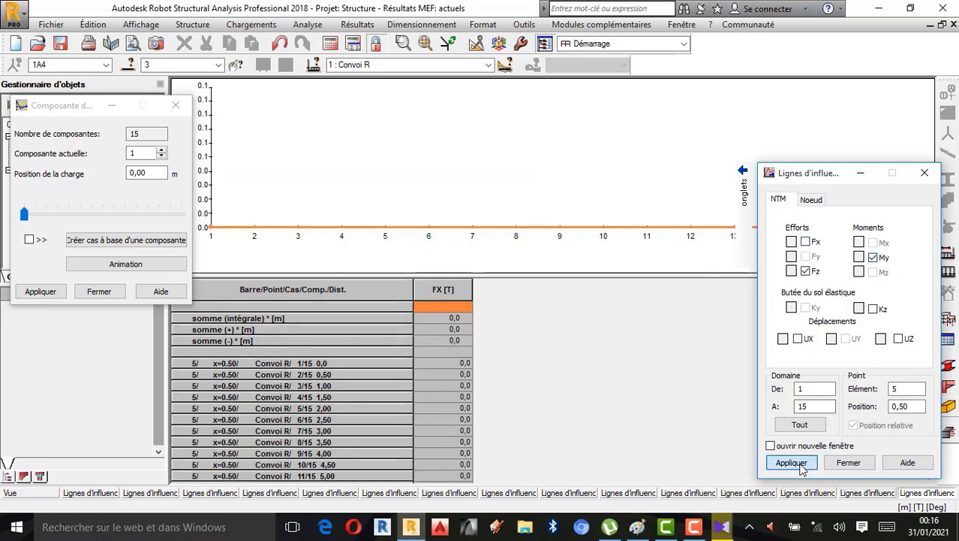
pyautogui.click(792, 462)
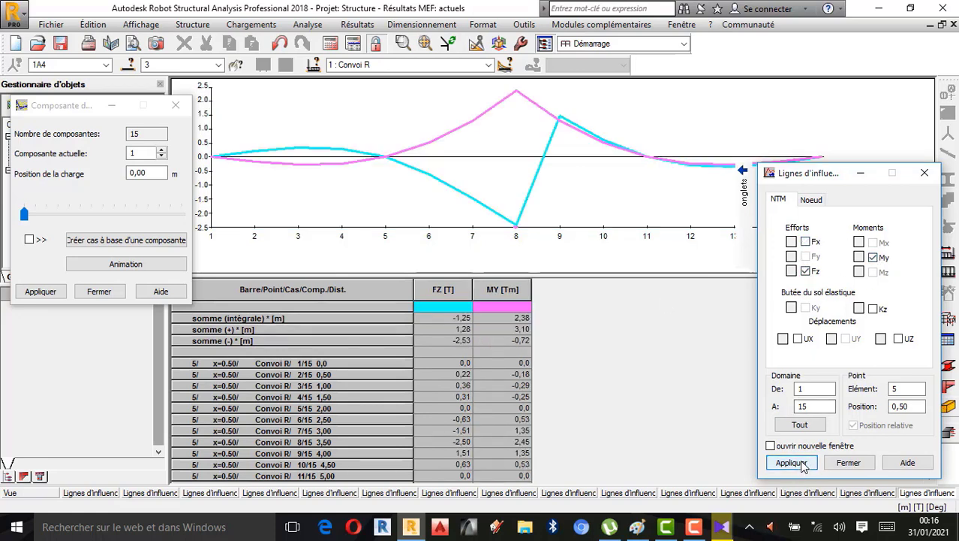
# Step: Plot the Fz and My influence lines for element 3 at position 0,50 and close the load component settings
pyautogui.doubleClick(901, 389)
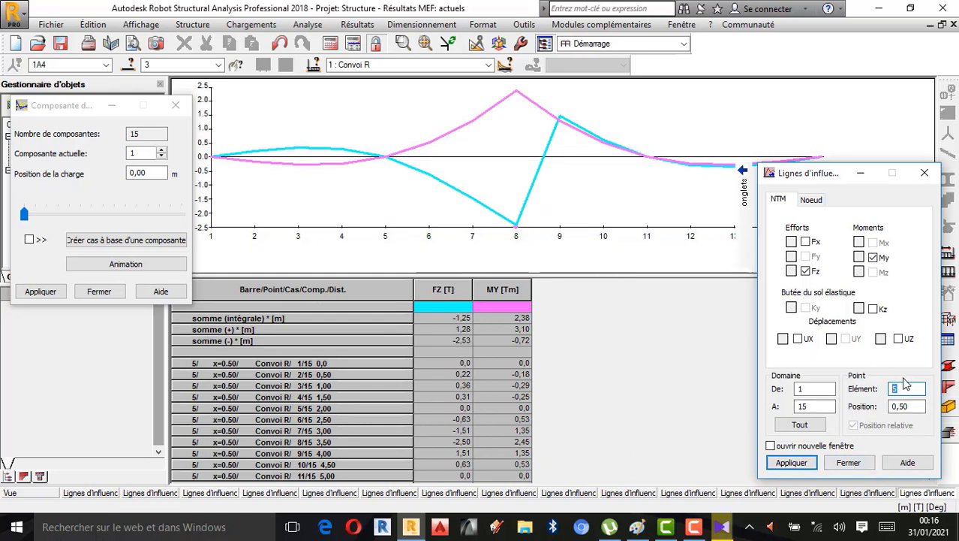
pyautogui.write('3')
pyautogui.click(792, 462)
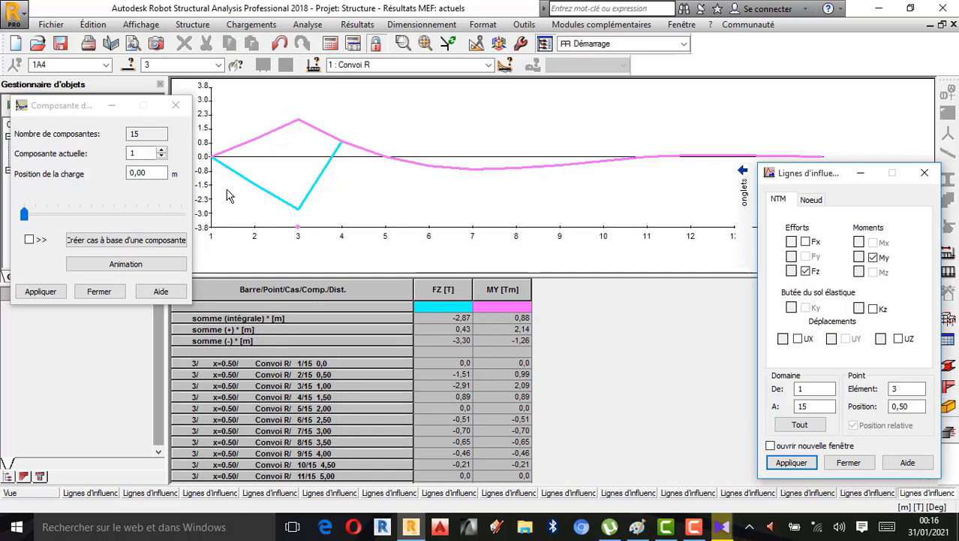
pyautogui.click(176, 105)
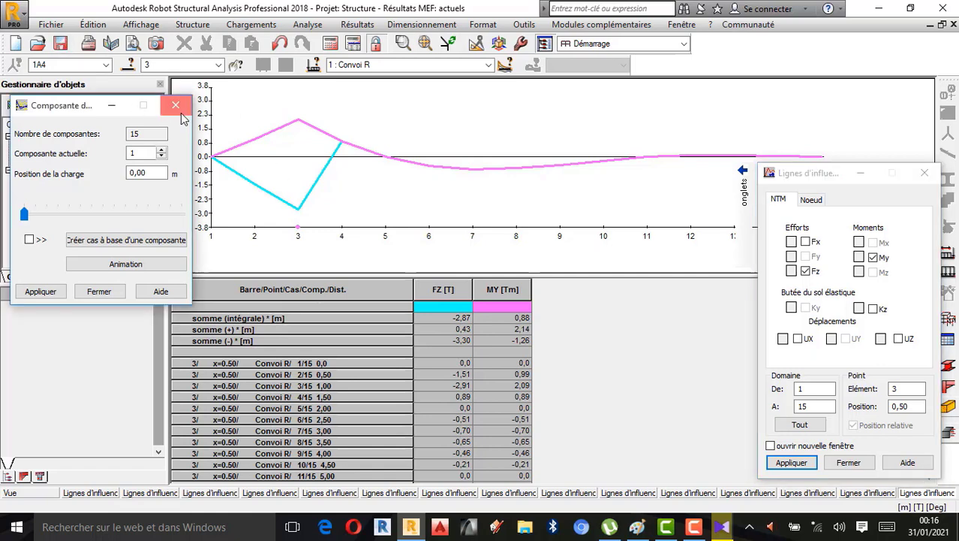
# Step: Print the element 3 influence line diagram and table using the PDFCreator printer
pyautogui.click(54, 26)
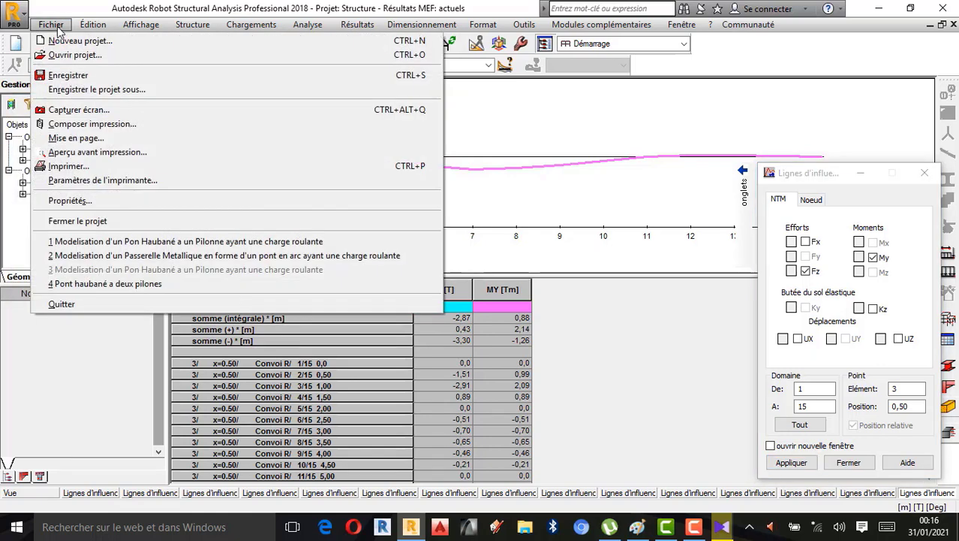
pyautogui.click(84, 168)
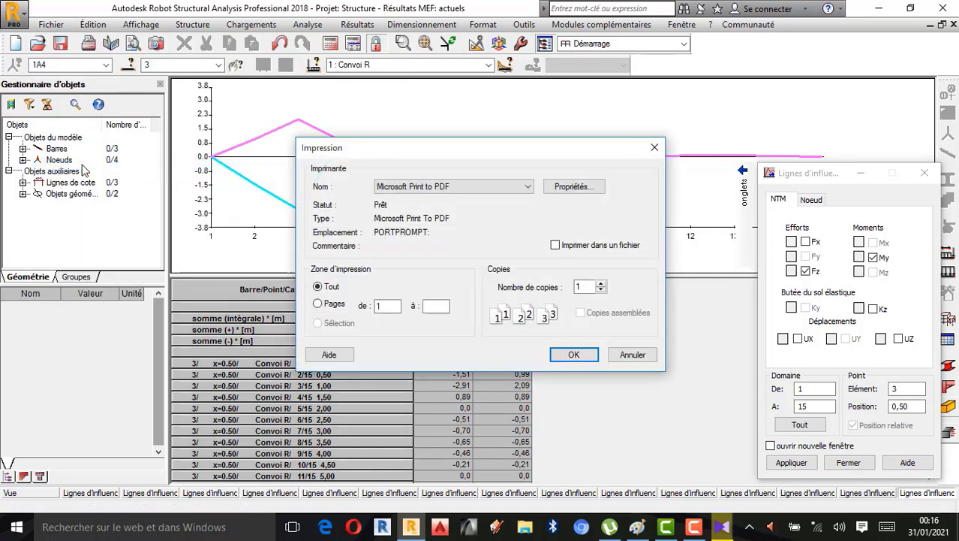
pyautogui.click(527, 189)
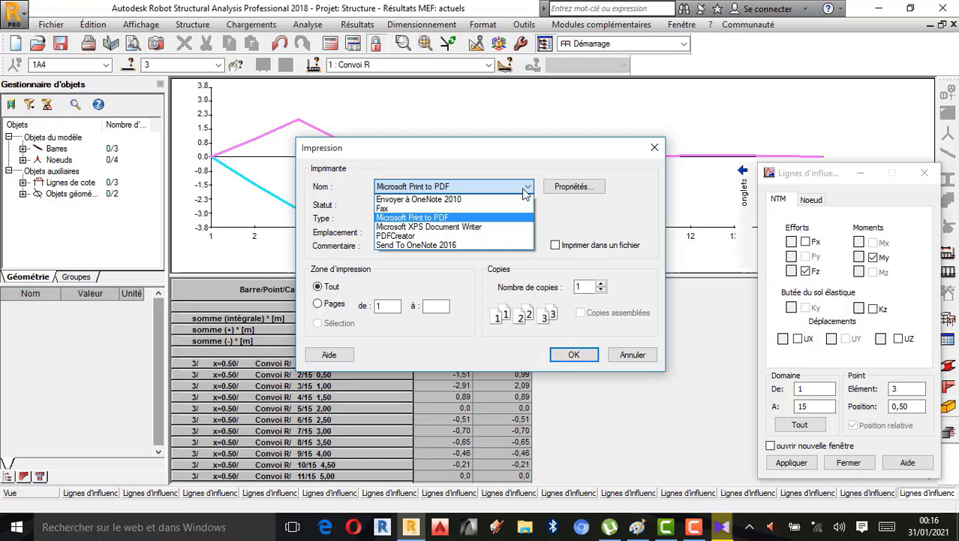
pyautogui.click(409, 236)
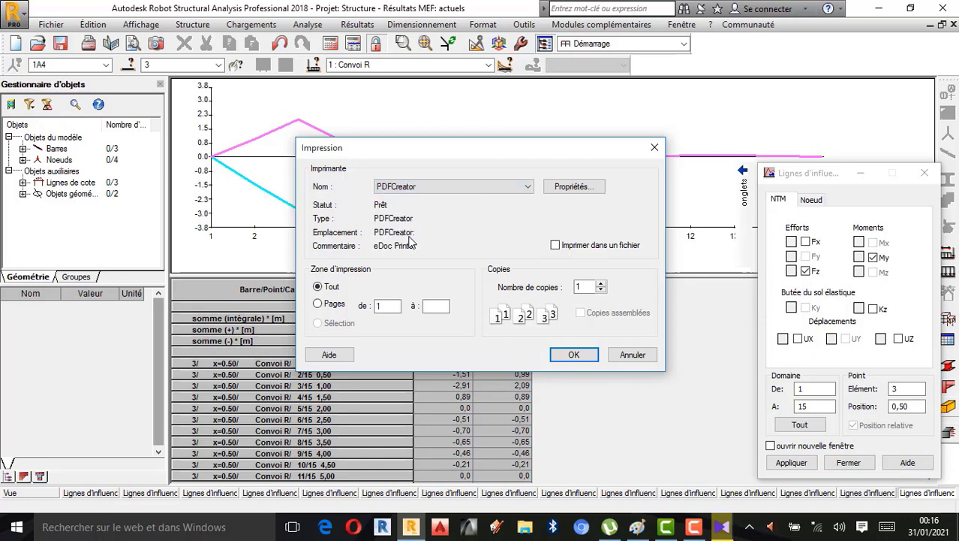
pyautogui.click(563, 352)
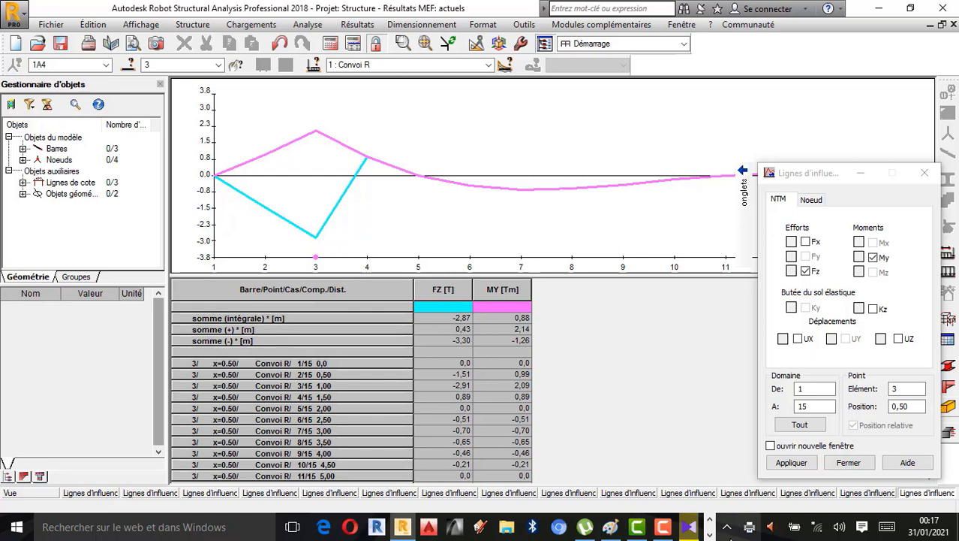
# Step: Save the PDFCreator print job as "Ligne d'influence M et T" in PDF format in the Bureau folder
pyautogui.click(711, 534)
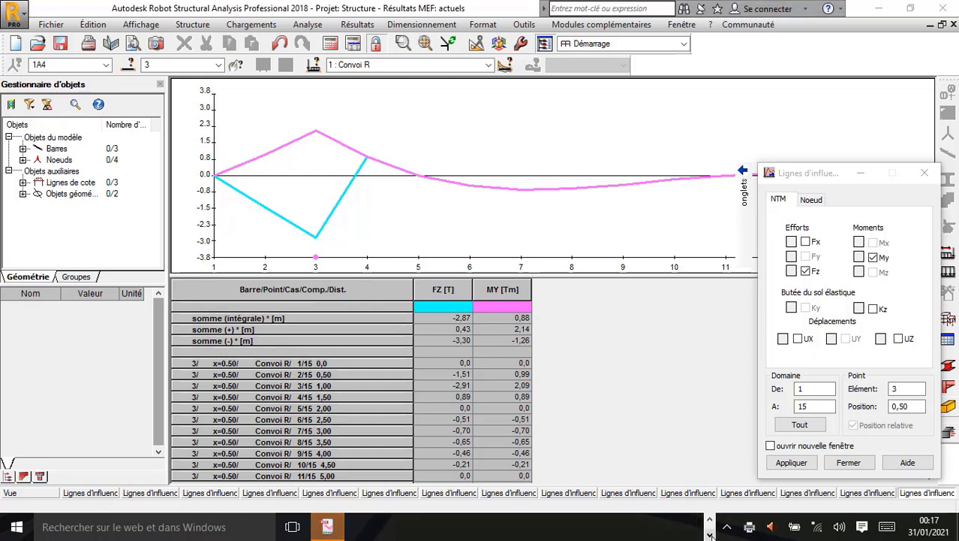
pyautogui.click(330, 528)
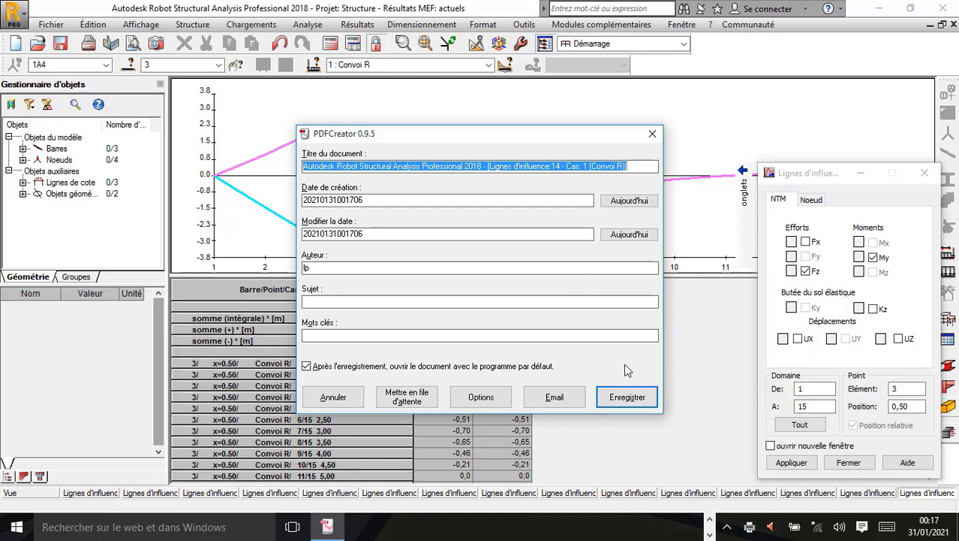
pyautogui.click(622, 398)
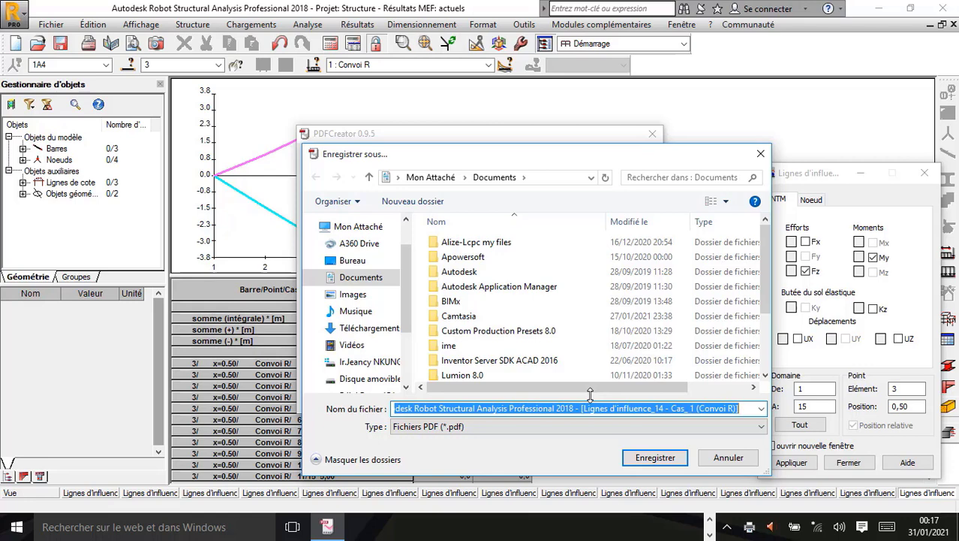
pyautogui.write('L')
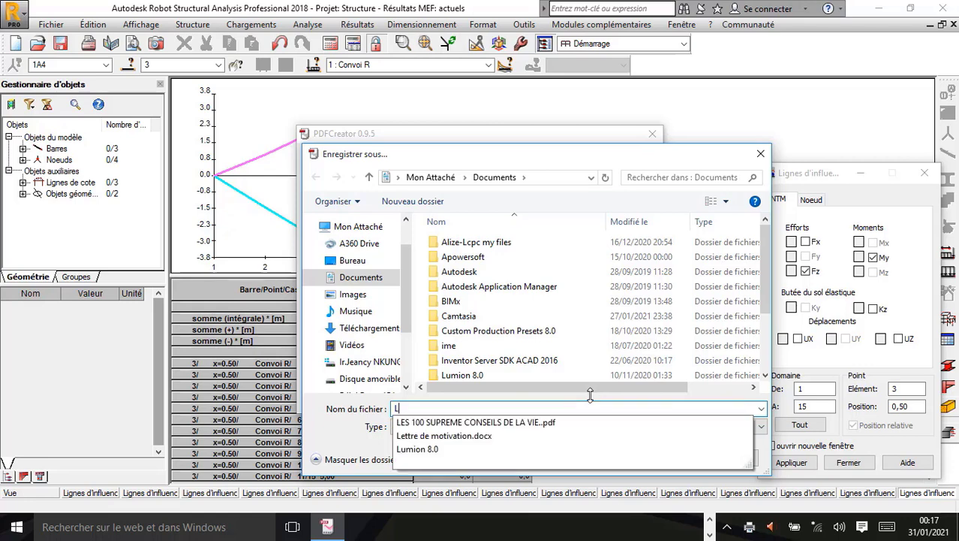
pyautogui.write("igne d'in")
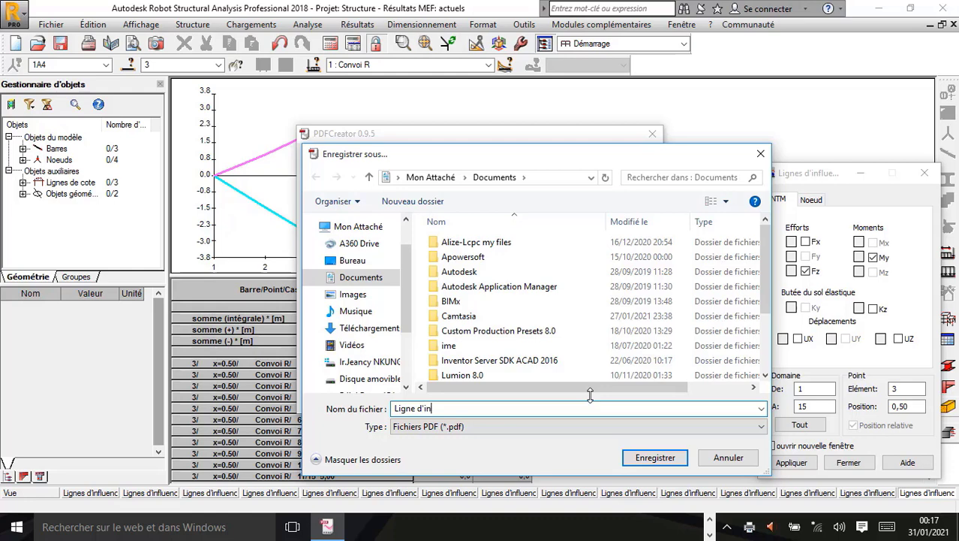
pyautogui.write('fluence M et T')
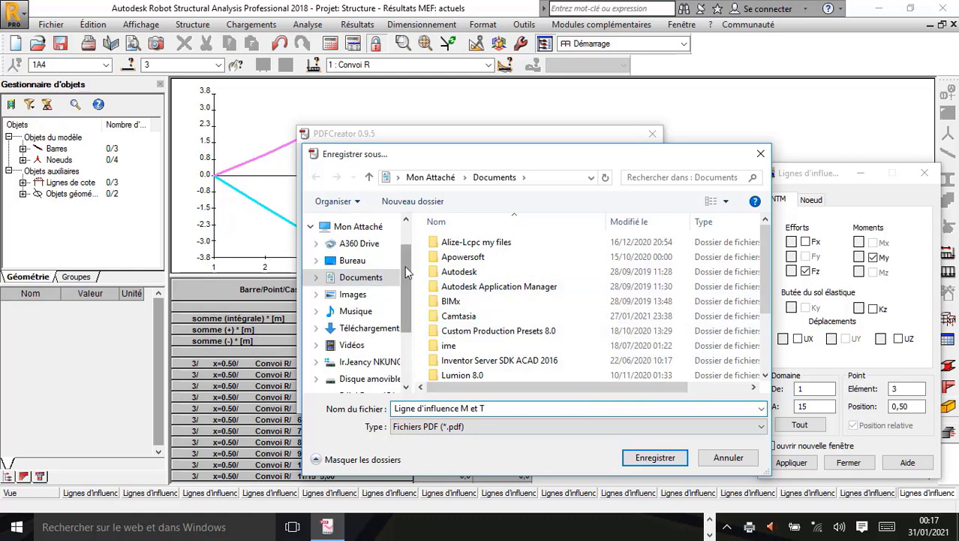
pyautogui.click(368, 262)
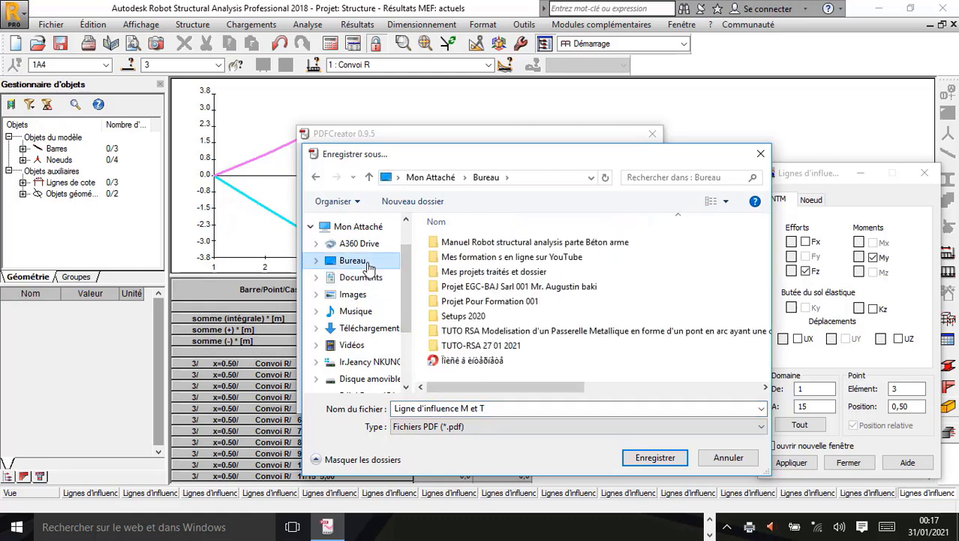
pyautogui.click(650, 459)
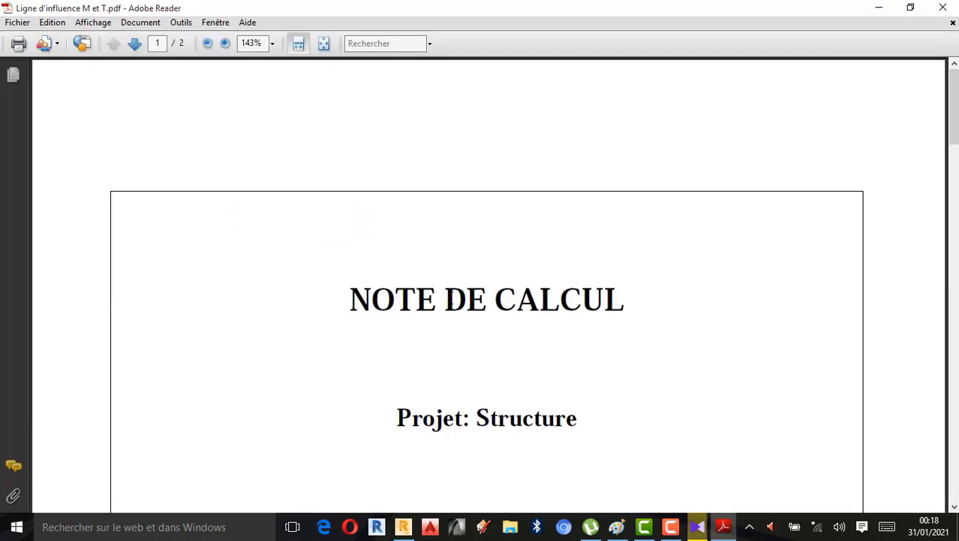
# Step: Examine the exported PDF from the cover page through the influence line diagram and the FZ and MY value table
pyautogui.scroll(-1, 450, 296)
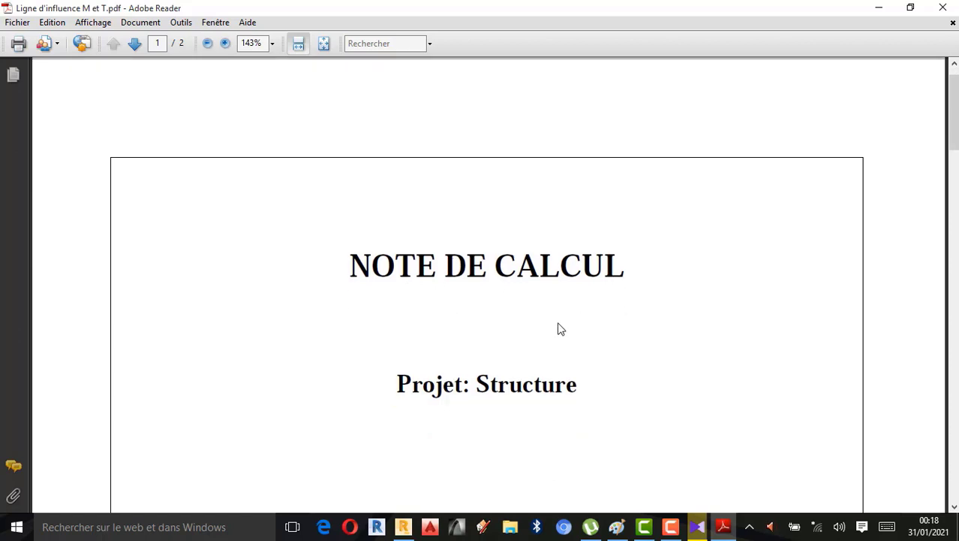
pyautogui.scroll(-1, 484, 338)
pyautogui.scroll(-4, 484, 349)
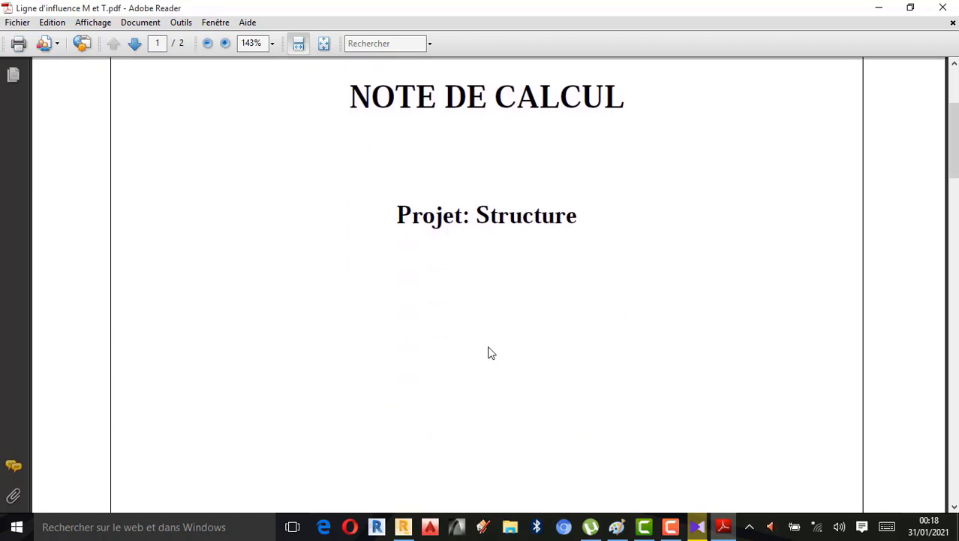
pyautogui.scroll(-10, 488, 353)
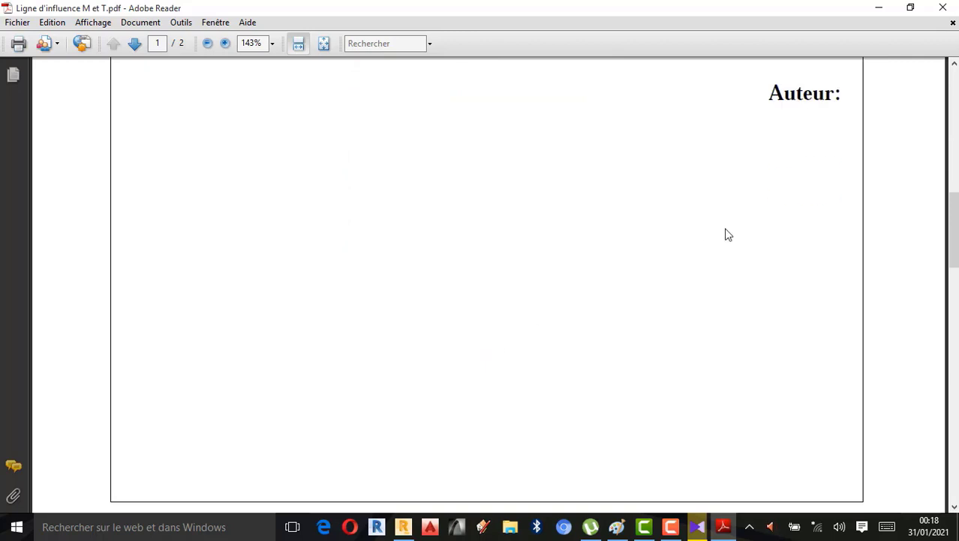
pyautogui.scroll(-10, 668, 274)
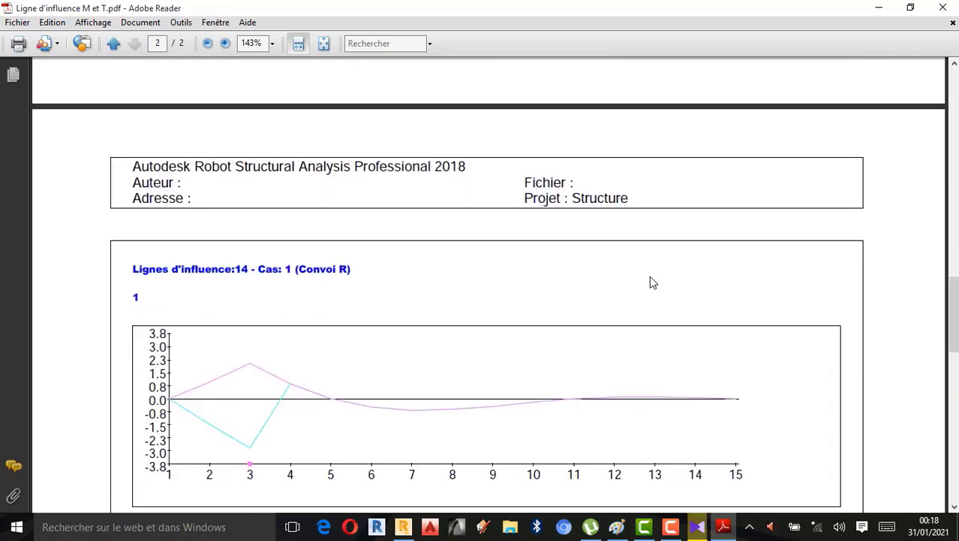
pyautogui.scroll(-3, 610, 279)
pyautogui.scroll(3, 593, 270)
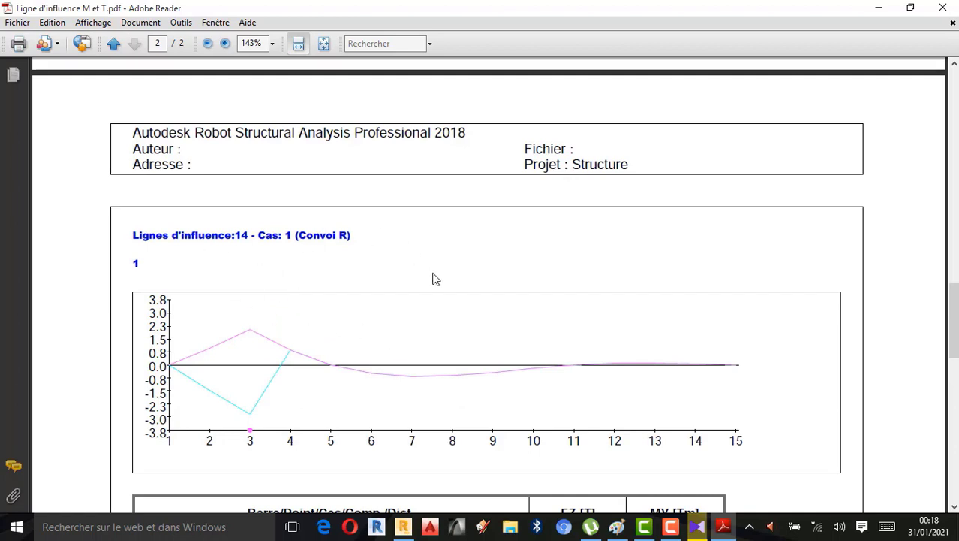
pyautogui.scroll(-5, 432, 279)
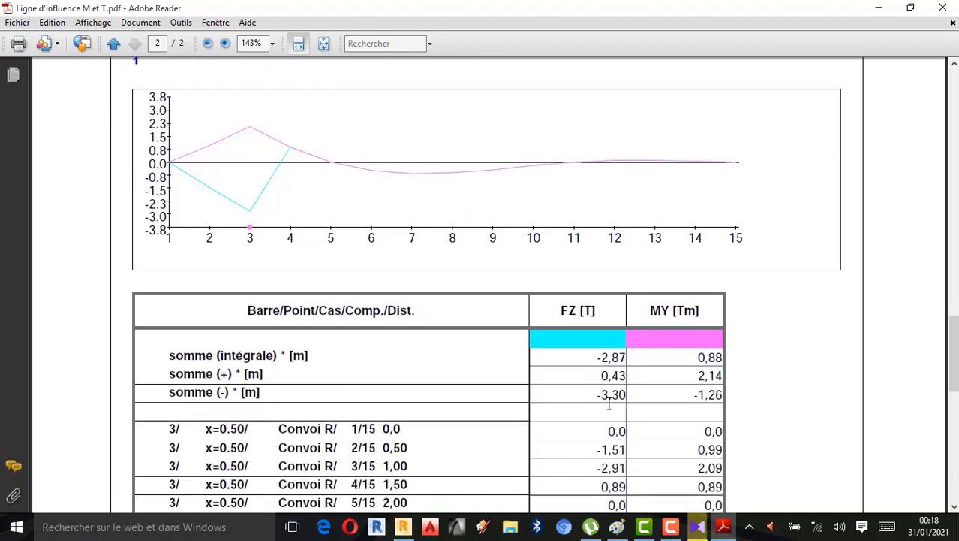
pyautogui.scroll(-8, 593, 342)
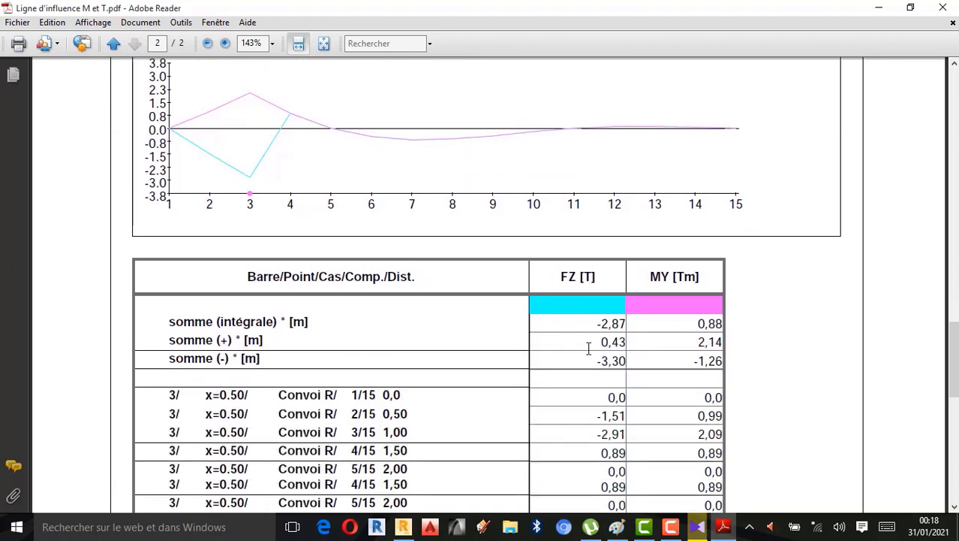
pyautogui.scroll(-6, 589, 353)
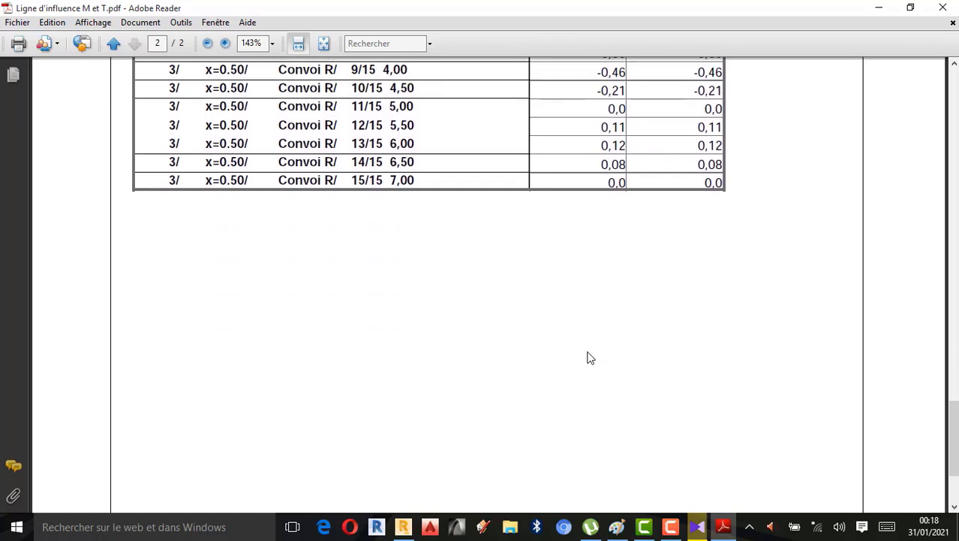
pyautogui.scroll(13, 590, 359)
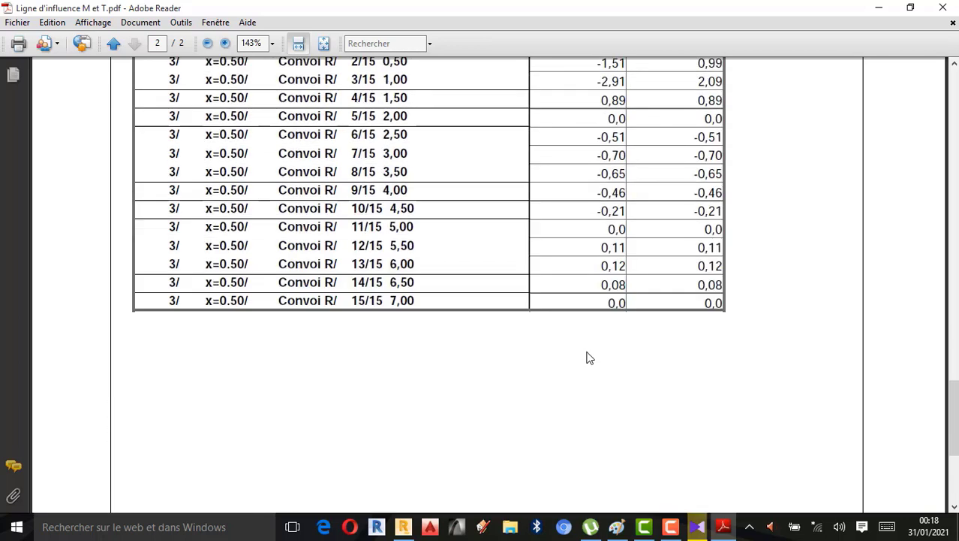
pyautogui.scroll(4, 587, 352)
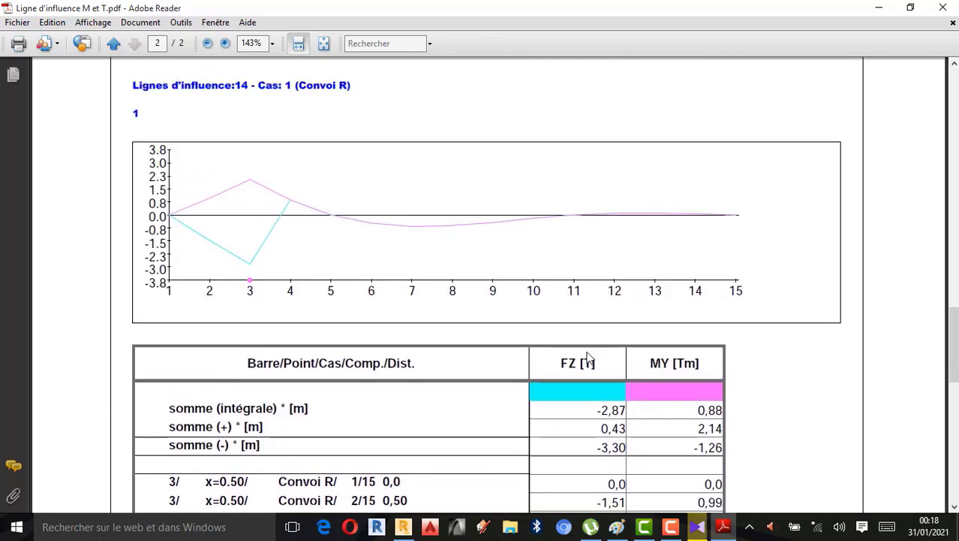
pyautogui.scroll(-2, 590, 358)
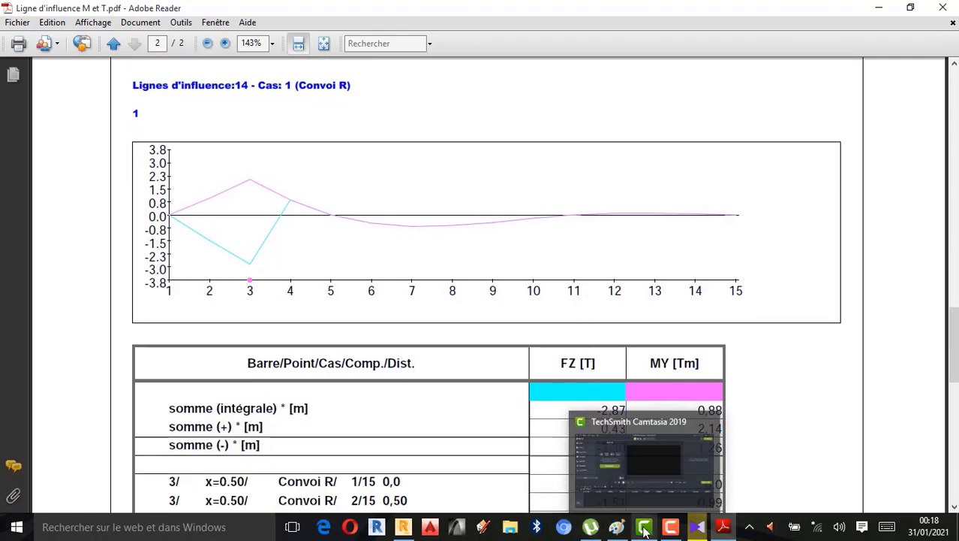
# Step: Switch back to Robot's influence line results, and bring up the beam sketch in Paint
pyautogui.click(404, 527)
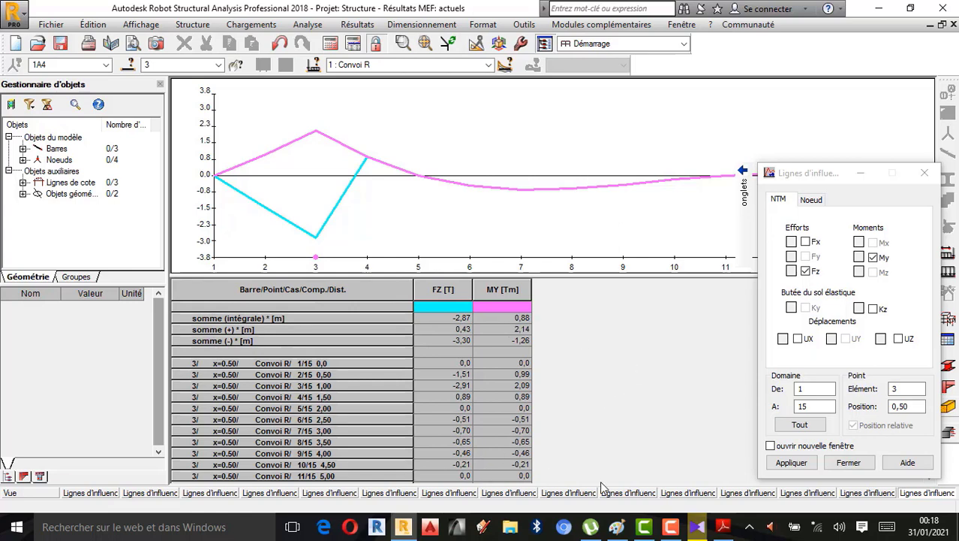
pyautogui.click(616, 527)
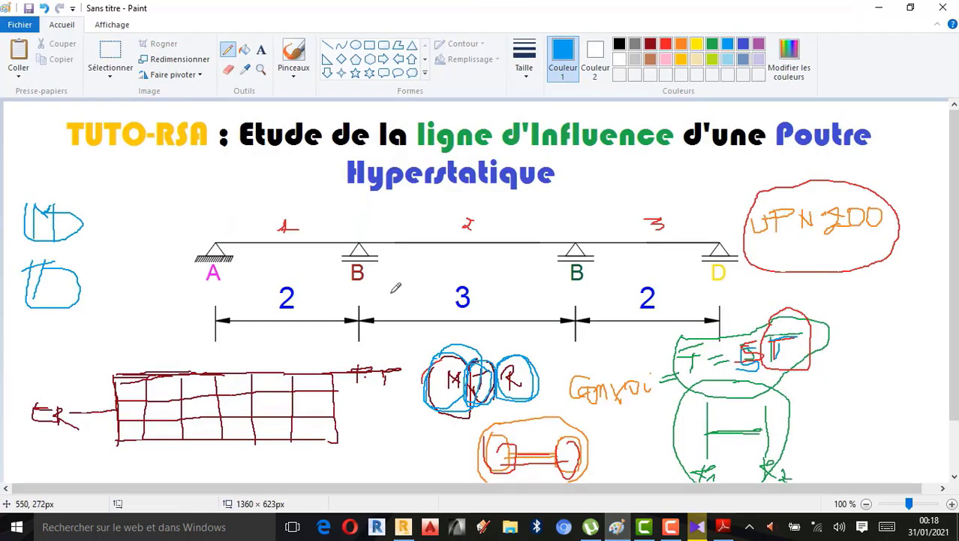